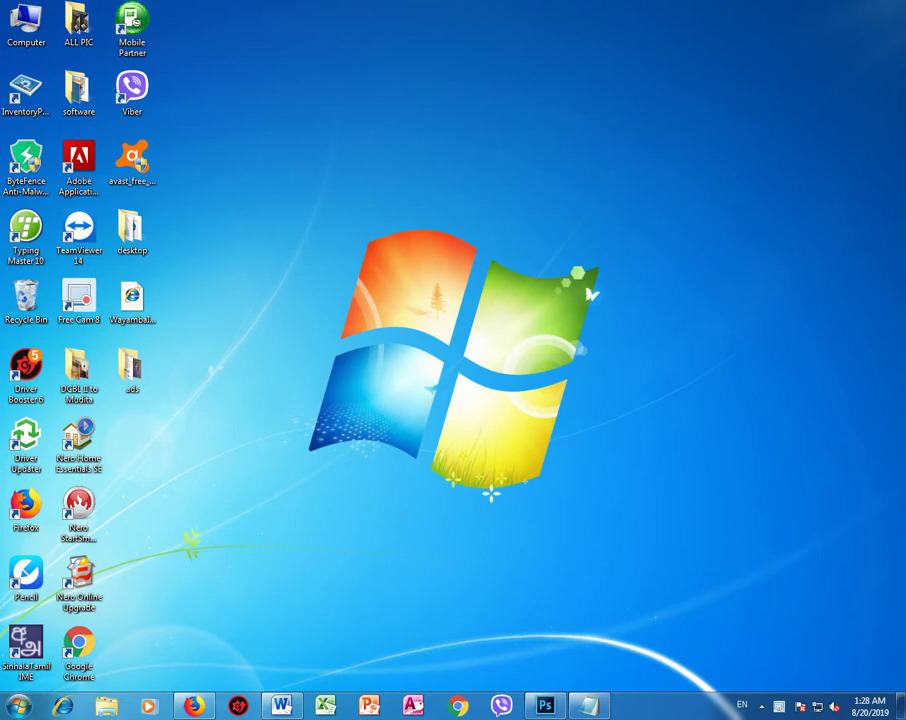
Step: Write the title 'How to Create a fb ad' in Notepad, then put the notes away
text(How to Create a fb ad)
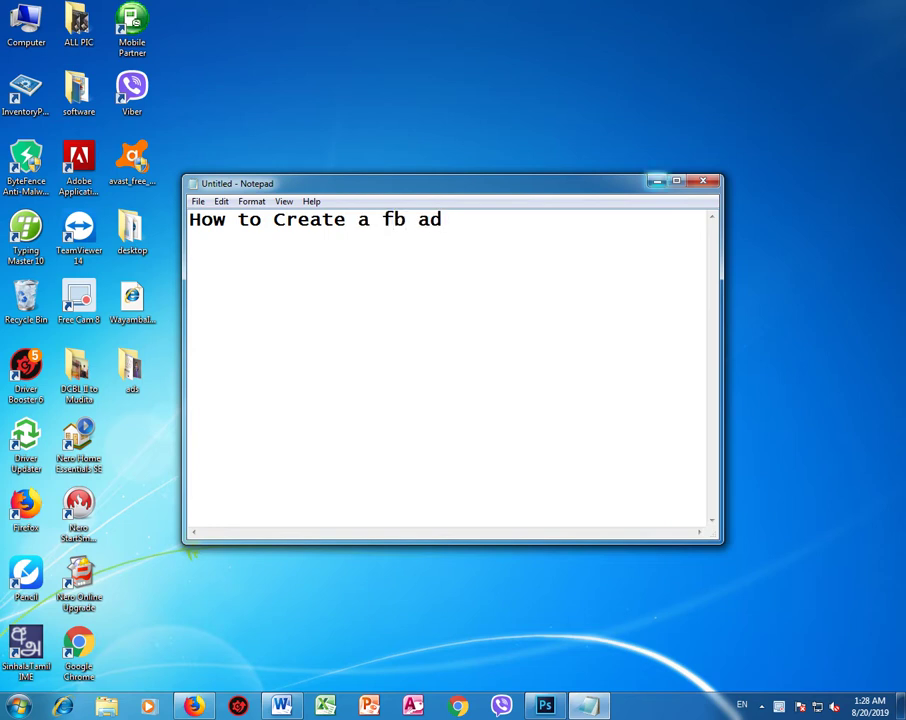
click(657, 181)
Step: Search Google for 'fb ad size' and highlight the recommended 1,200 x 628 pixels
click(193, 706)
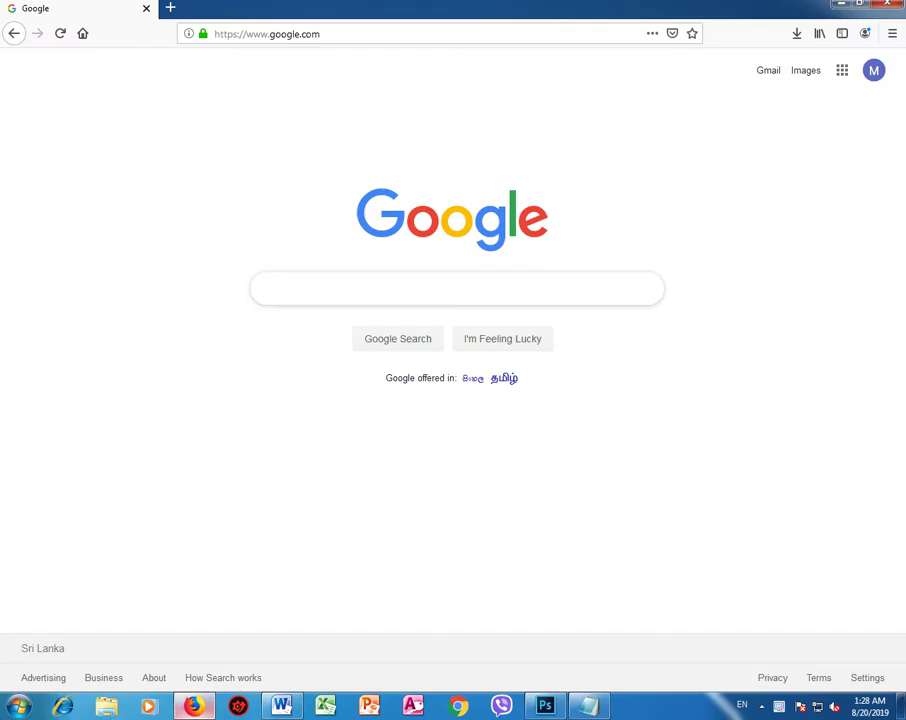
text(fb ad size)
key(Escape)
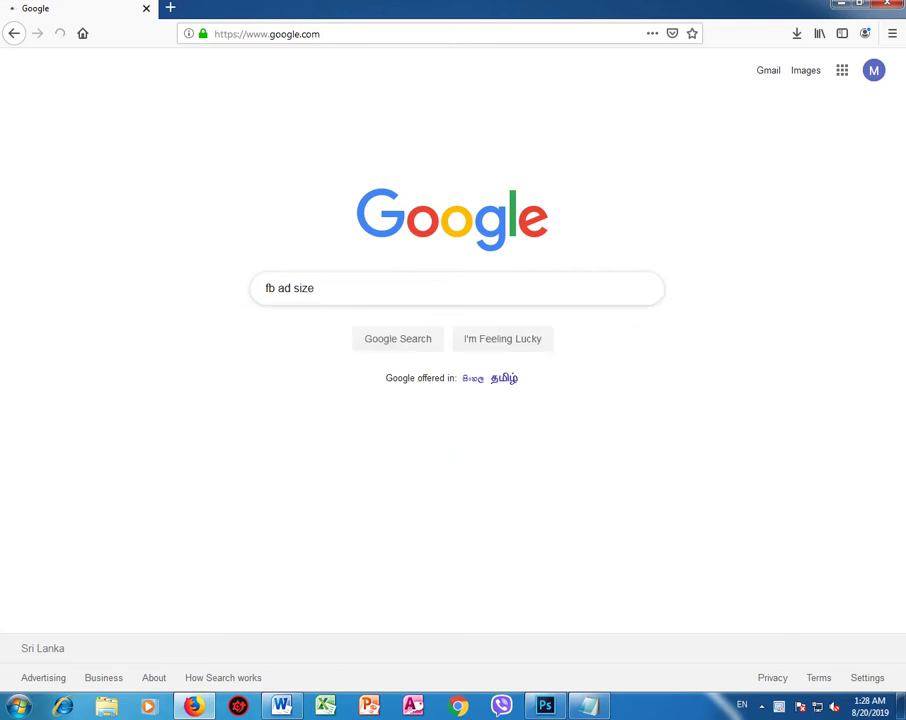
key(Return)
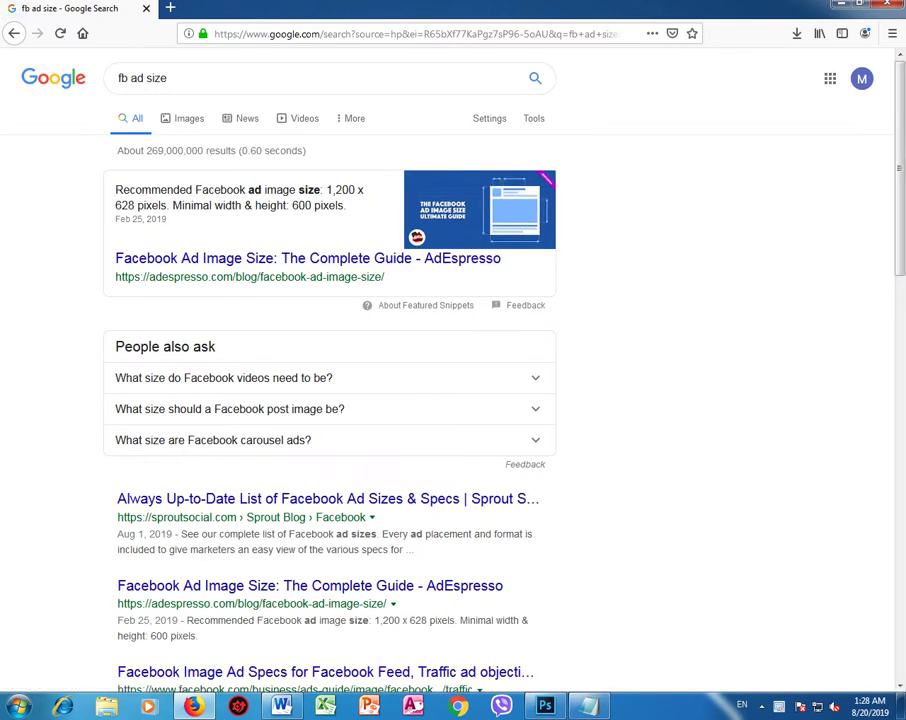
drag(135, 205, 326, 189)
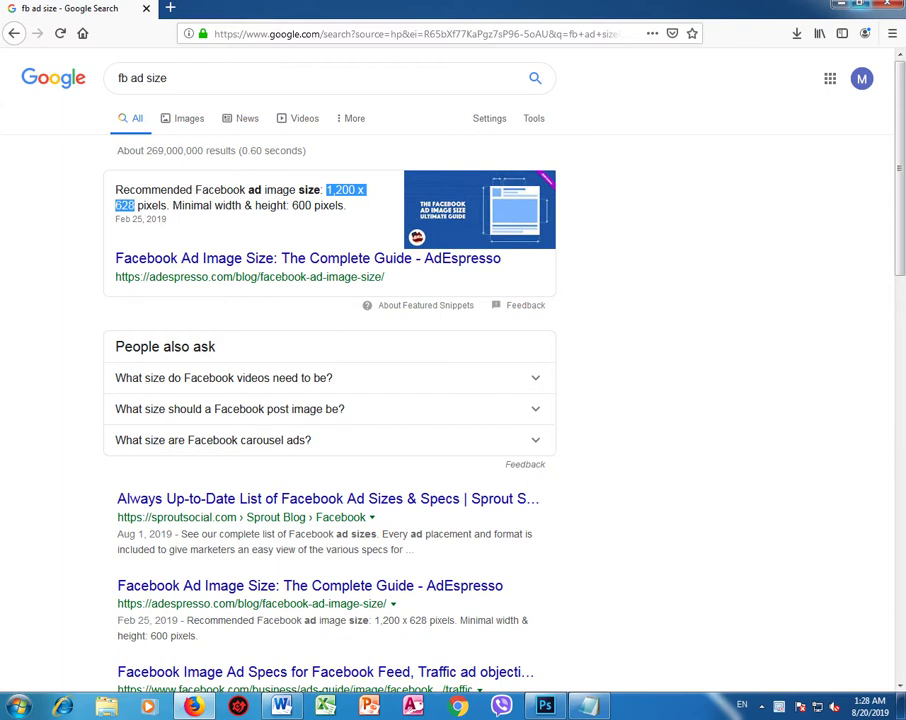
key(super+d)
Step: Create a new blank 1200 × 648 pixel document in Photoshop and zoom in slightly
key(alt+Tab)
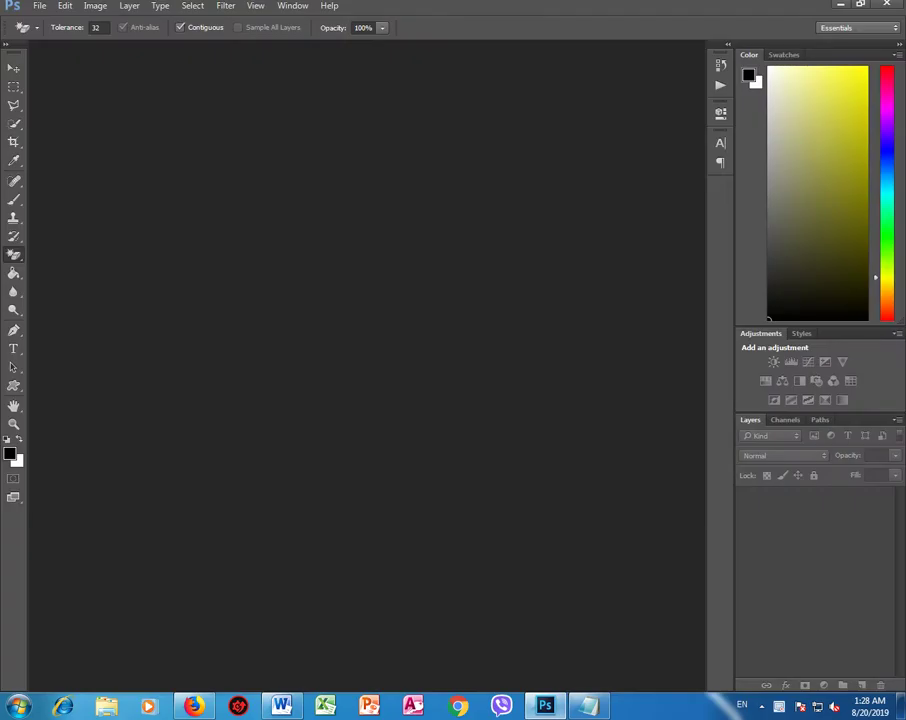
key(ctrl+n)
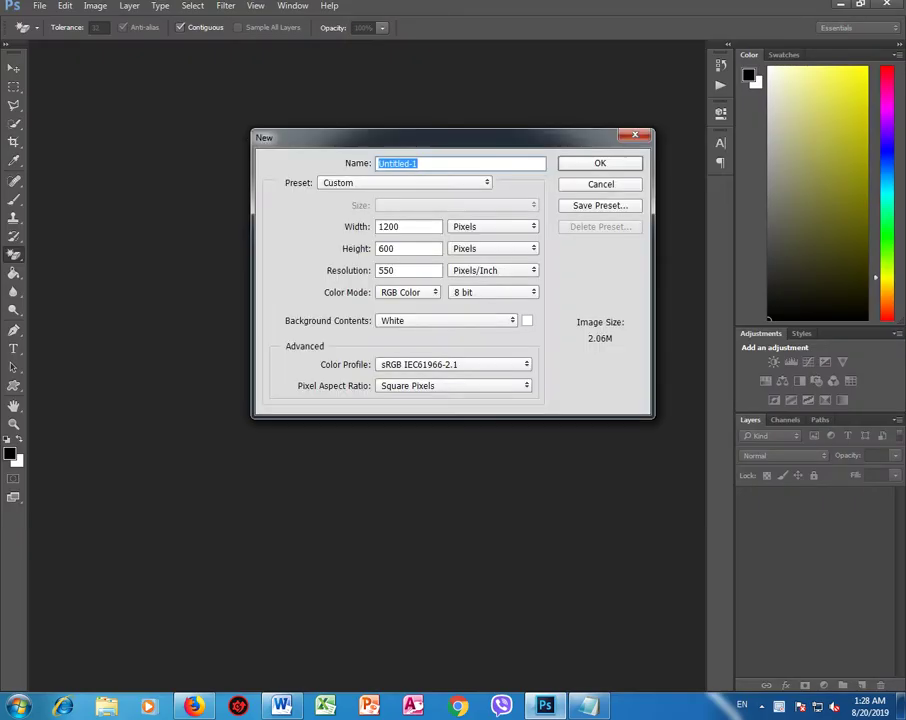
key(Escape)
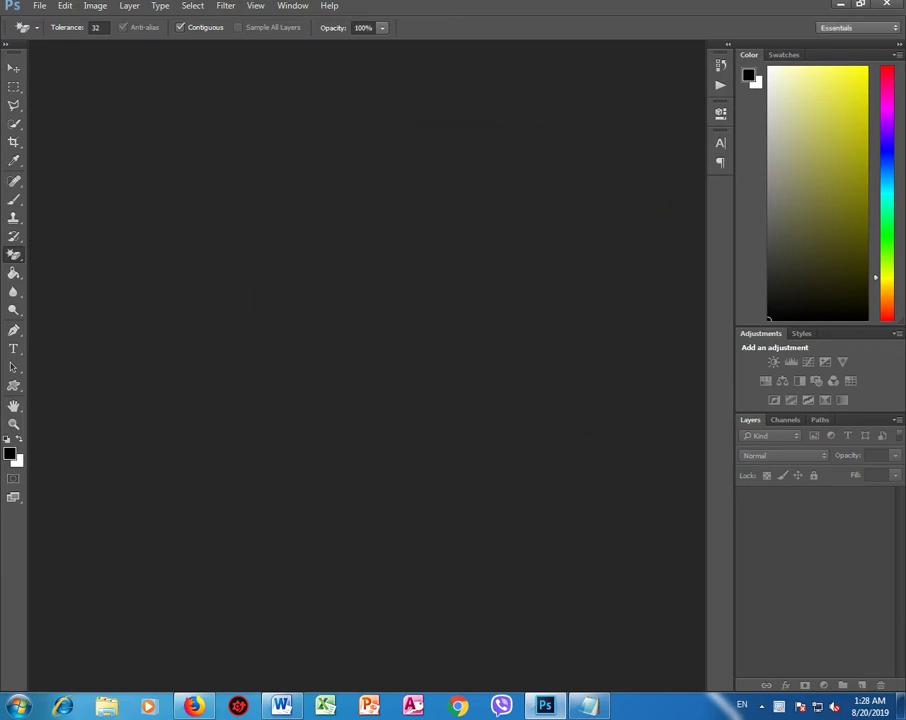
key(alt+f)
key(Down)
key(Up)
key(Return)
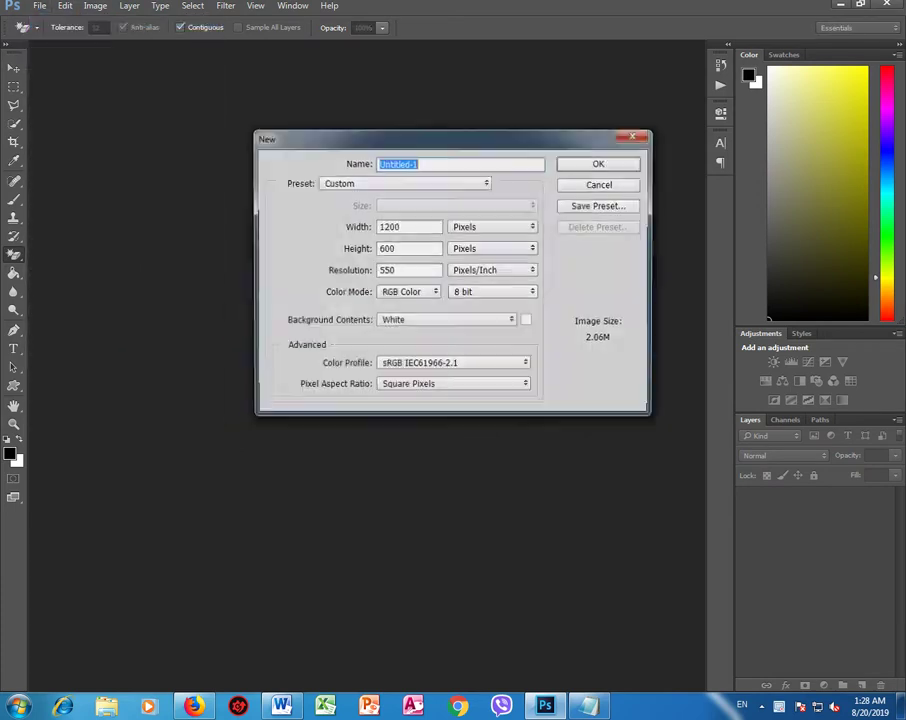
key(Tab)
text(1200)
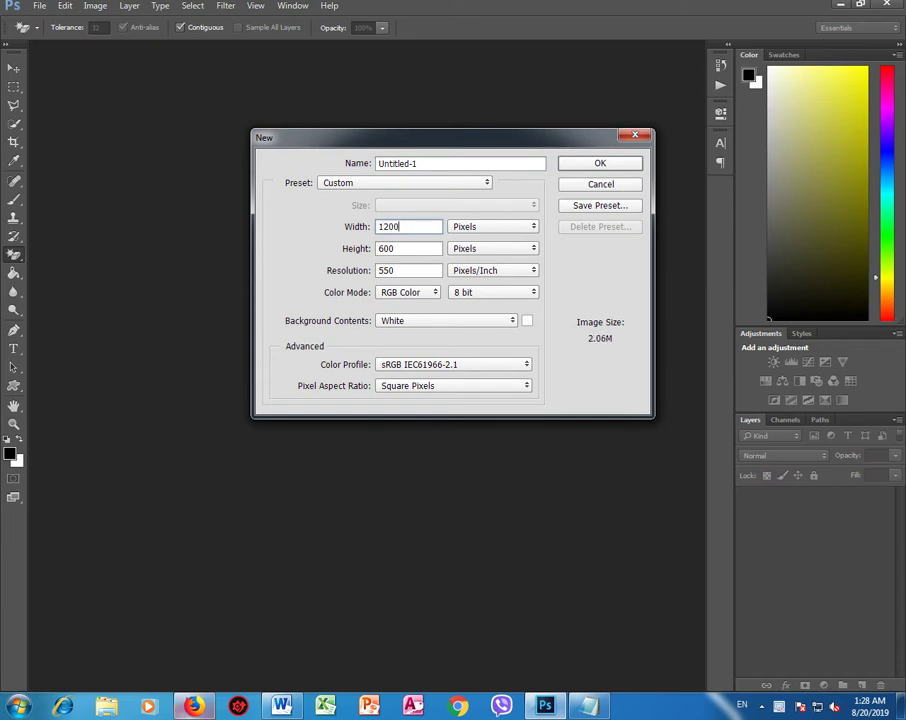
key(Tab)
text(648)
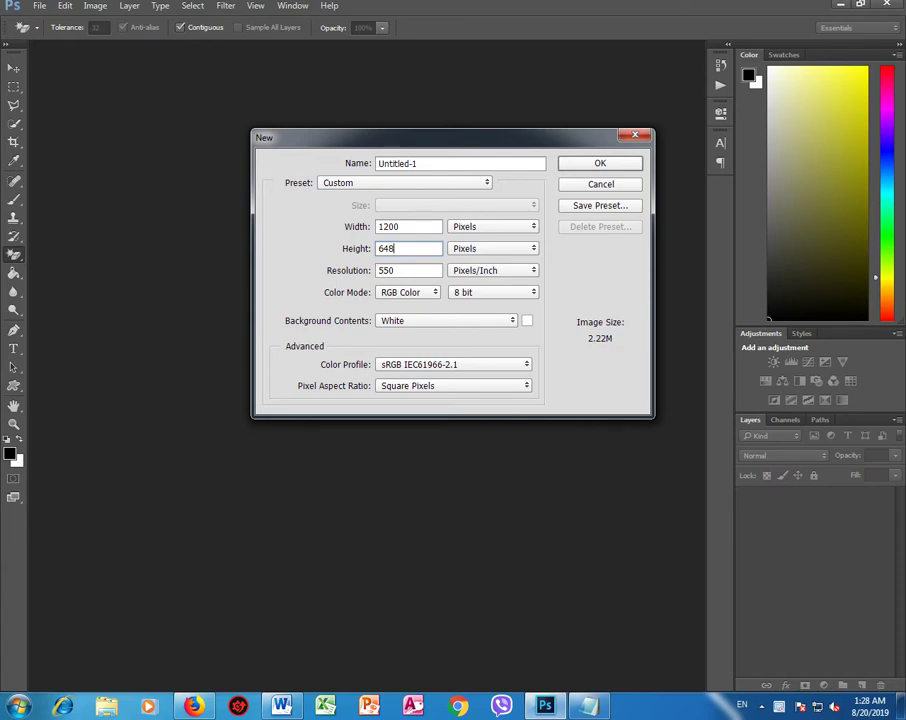
key(Return)
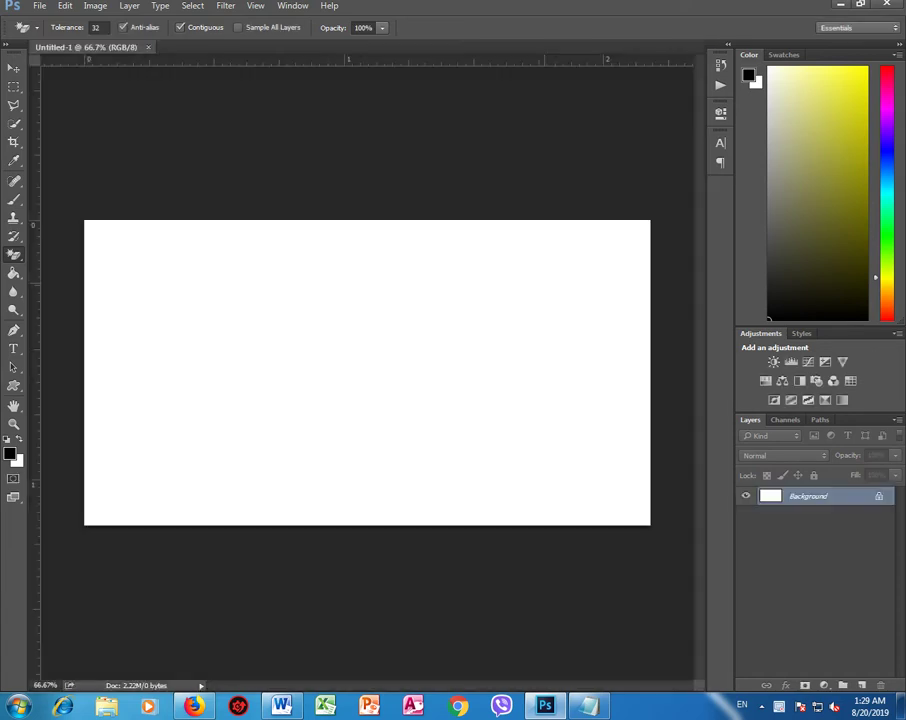
key(ctrl+plus)
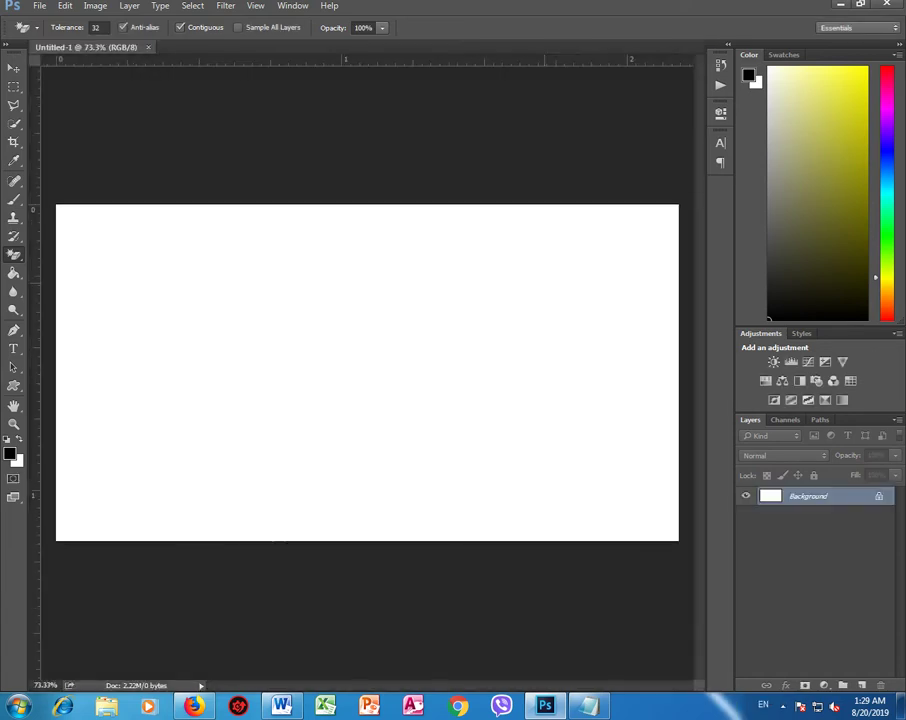
Step: Place freelancer-tools-1.jpeg from Downloads onto the canvas, scaled up to cover it
click(841, 4)
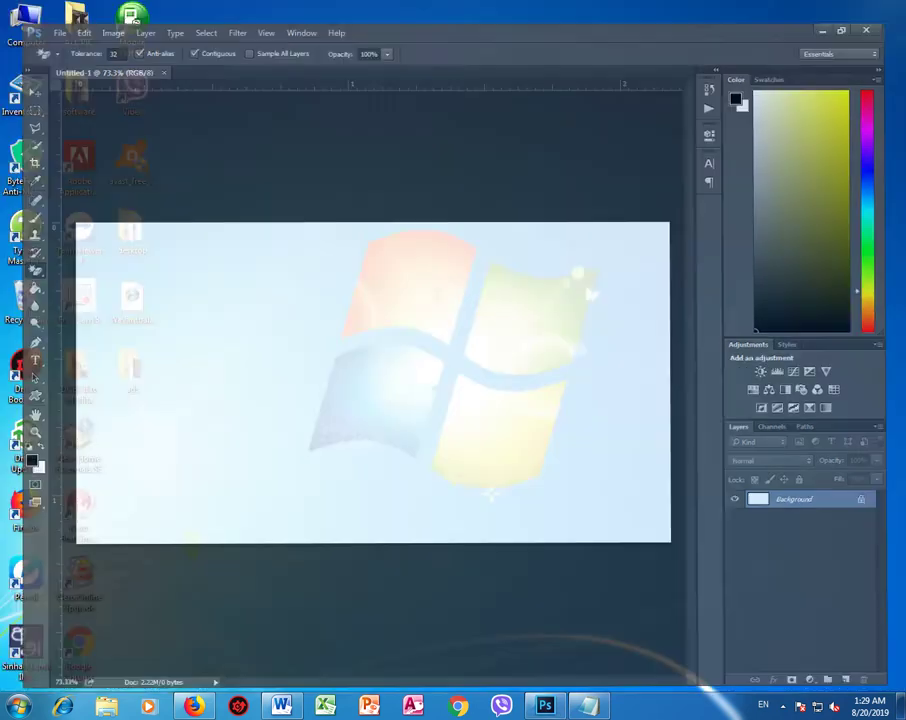
double_click(26, 22)
click(232, 242)
drag(476, 245, 545, 695)
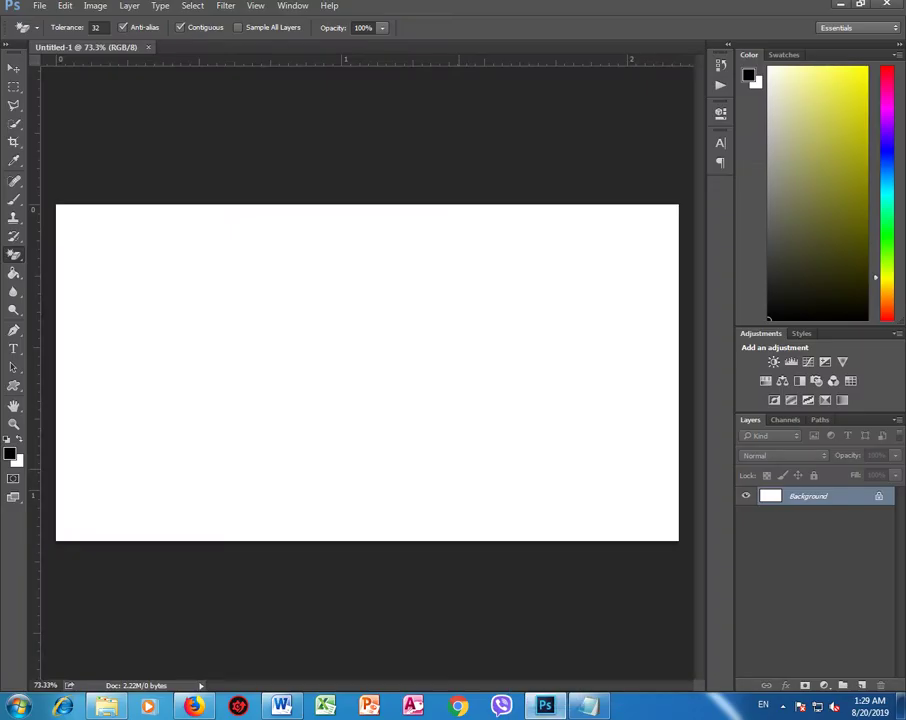
drag(231, 217, 260, 300)
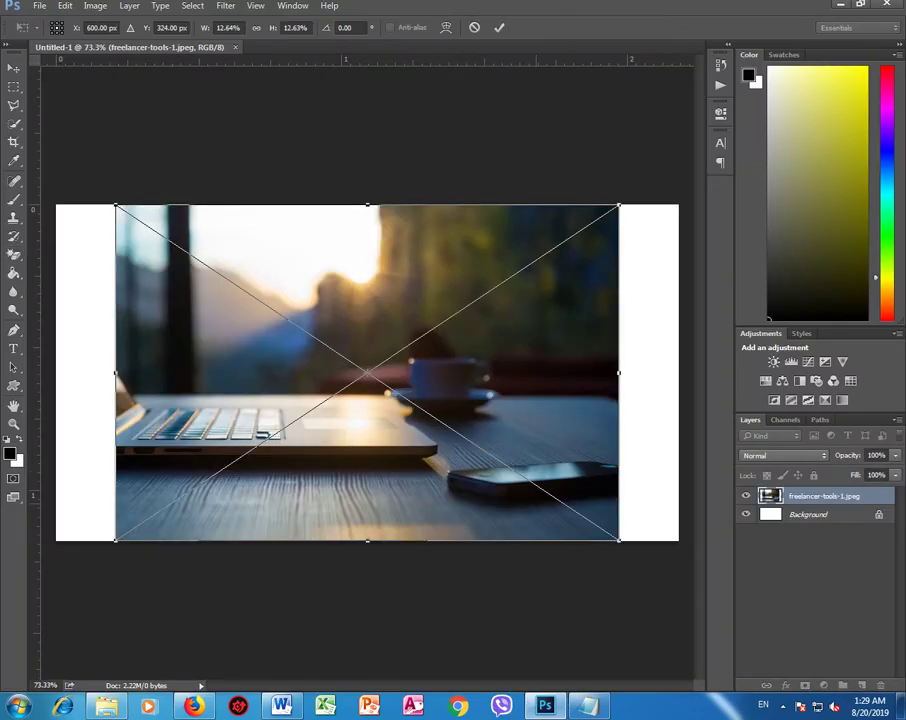
drag(619, 540, 678, 579)
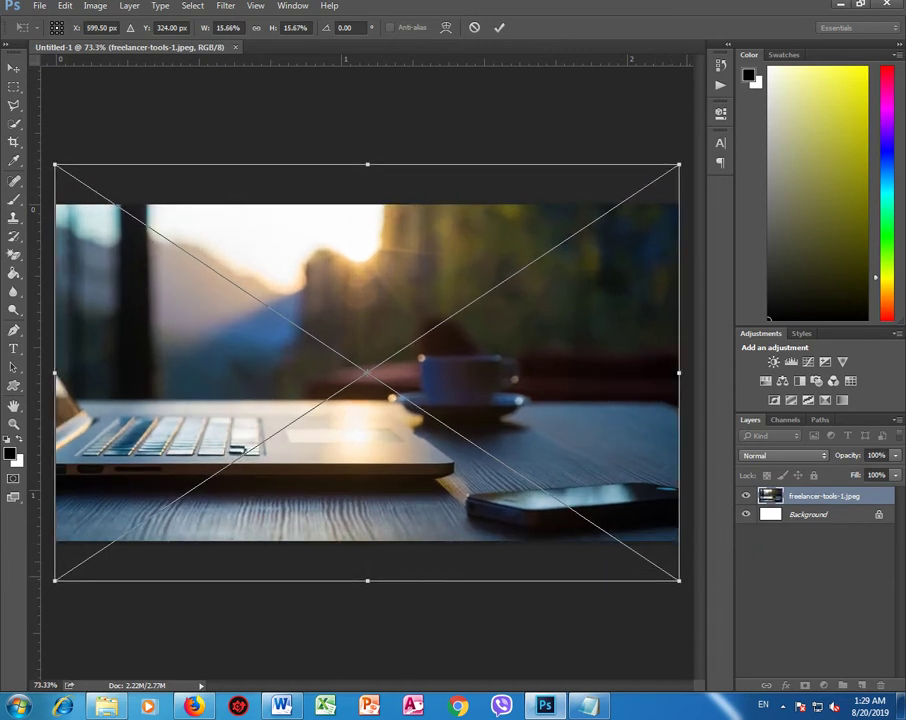
key(Return)
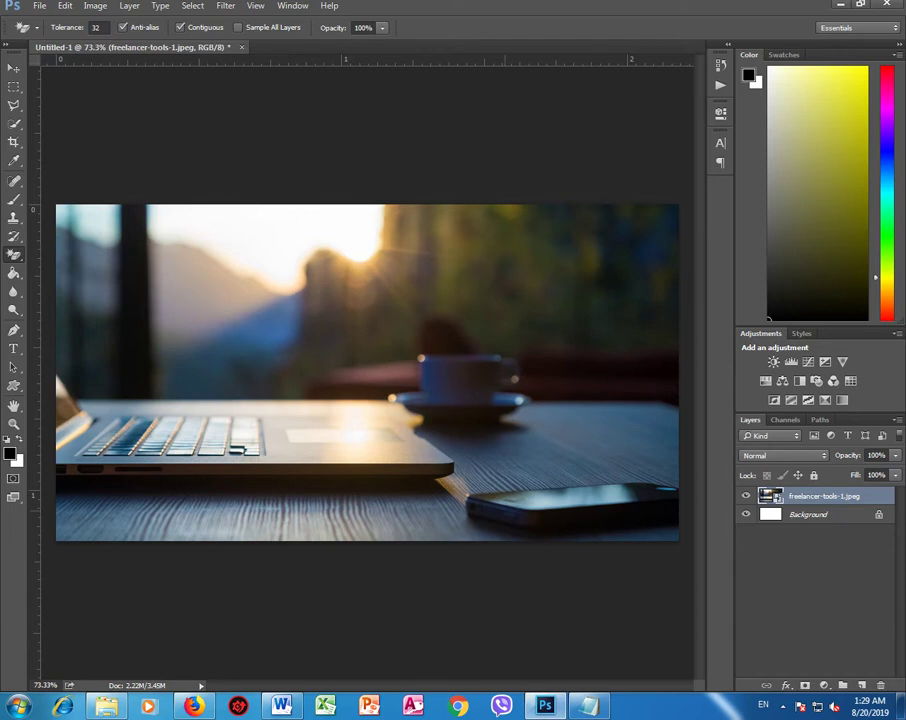
key(v)
drag(500, 445, 500, 456)
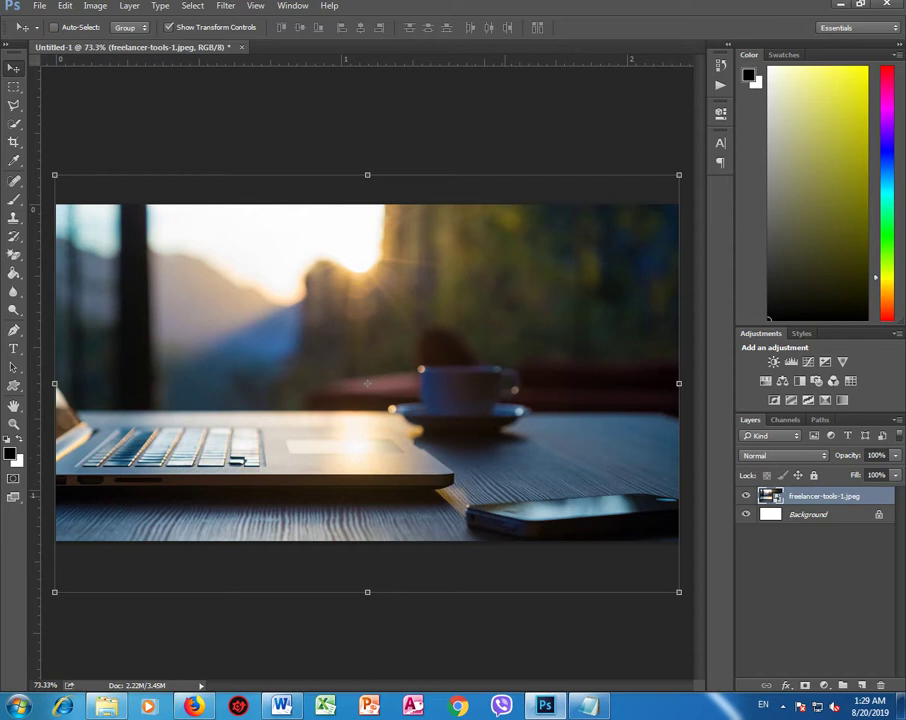
Step: Enlarge the laptop photo slightly beyond the canvas edges
key(ctrl+plus)
key(ctrl+minus)
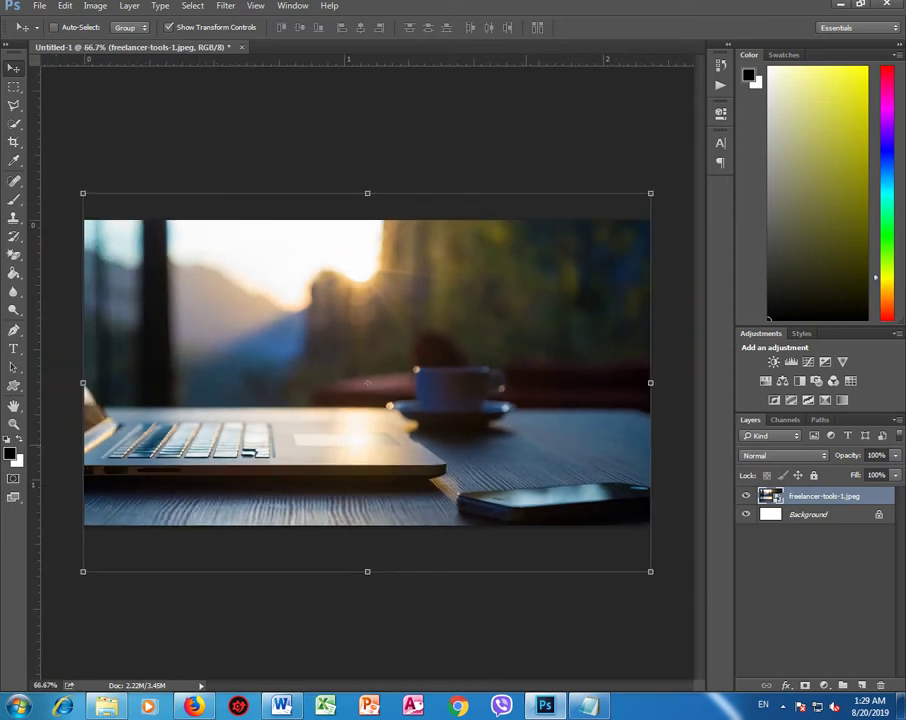
scroll(372, 375, up, 1)
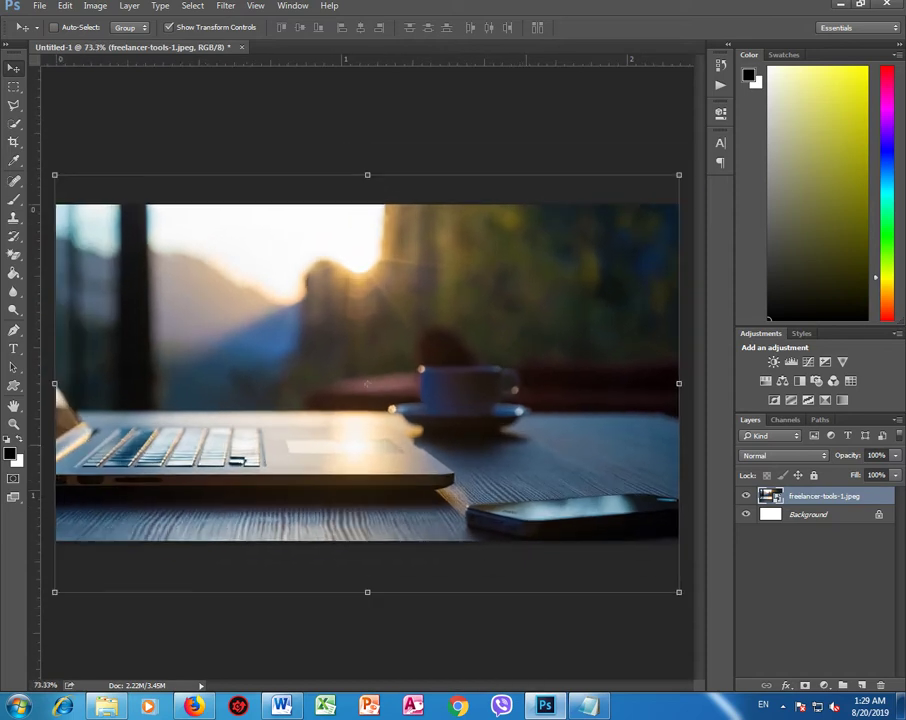
key(ctrl+t)
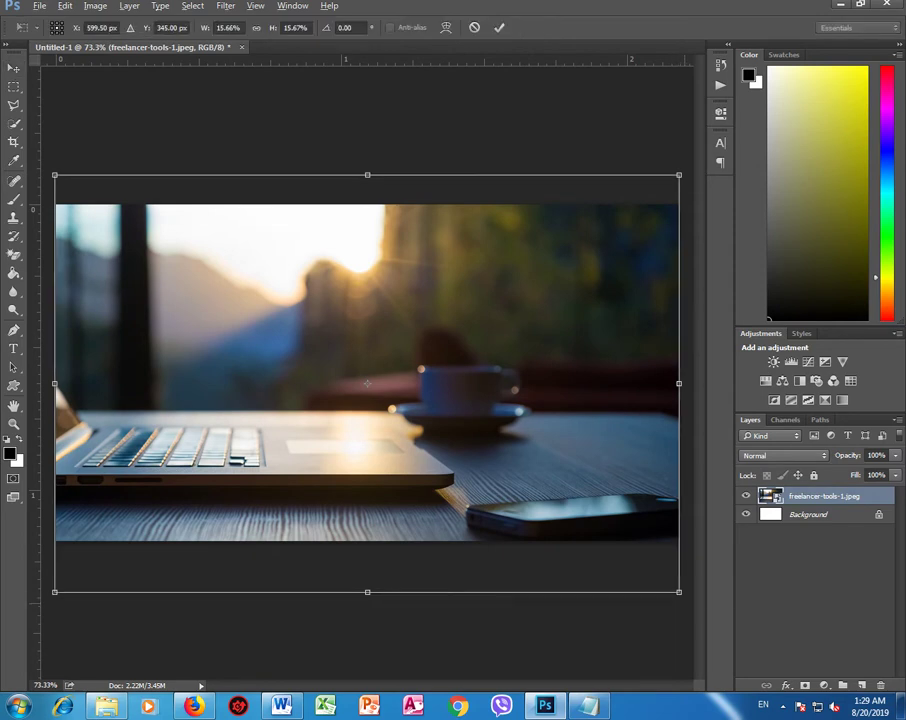
drag(679, 592, 693, 601)
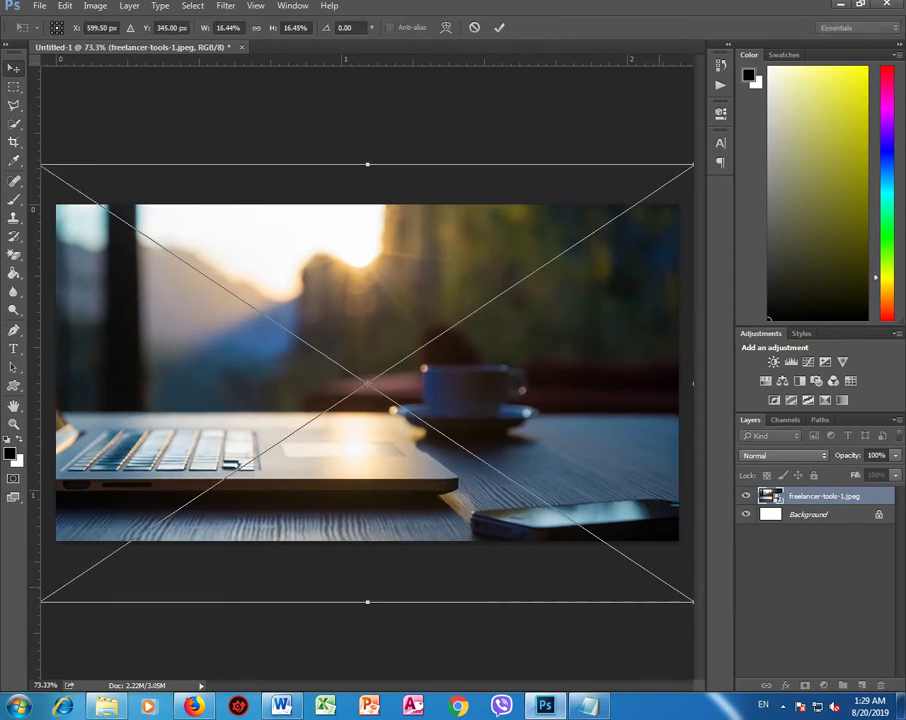
key(Return)
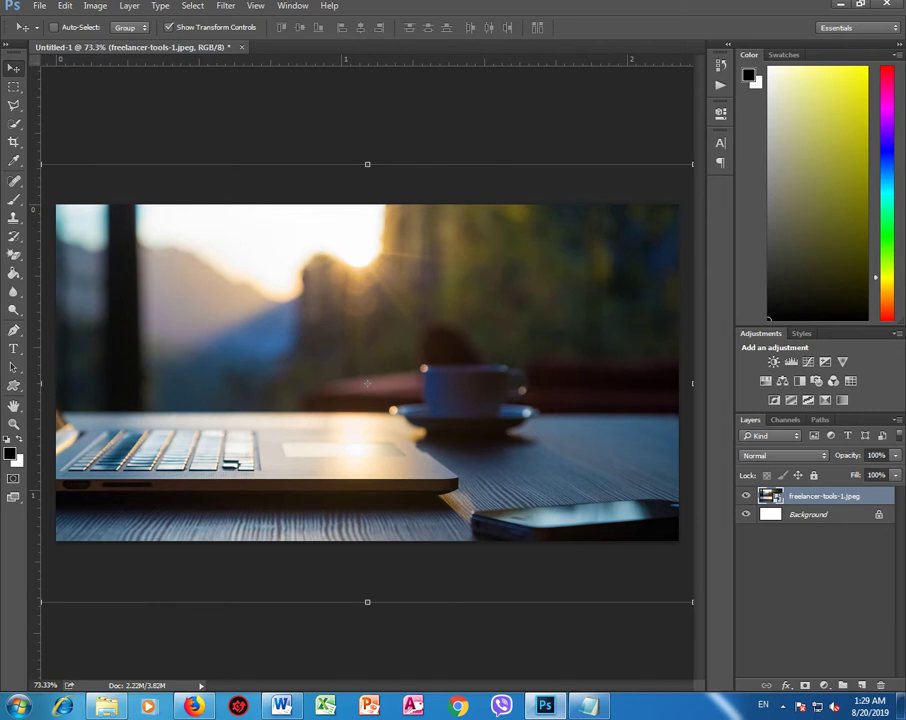
Step: Select the Freelancer Job line in the Word document and return to Photoshop
click(843, 4)
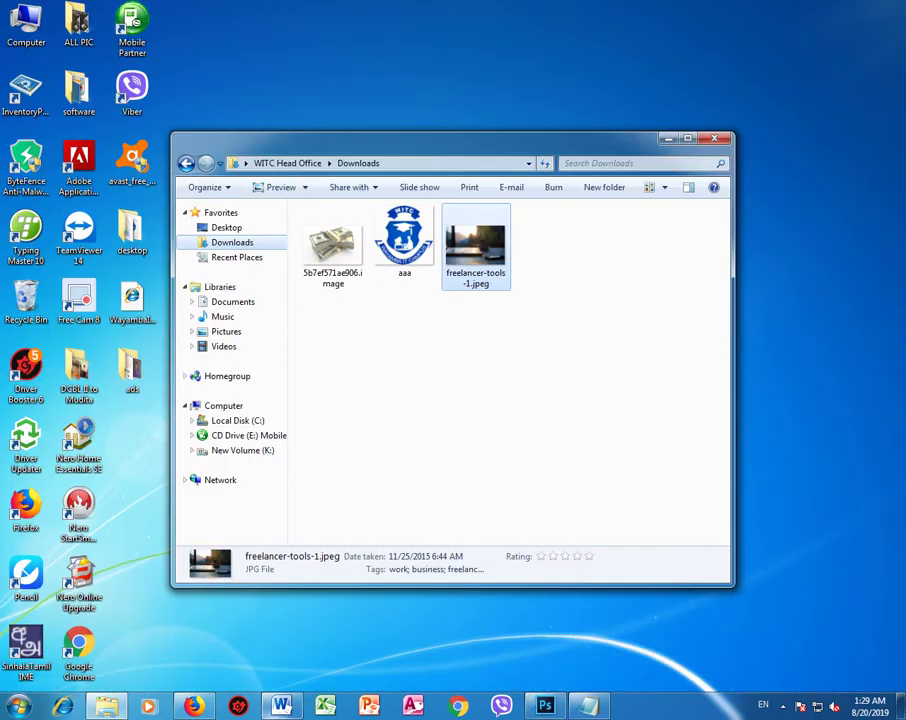
click(281, 706)
click(205, 435)
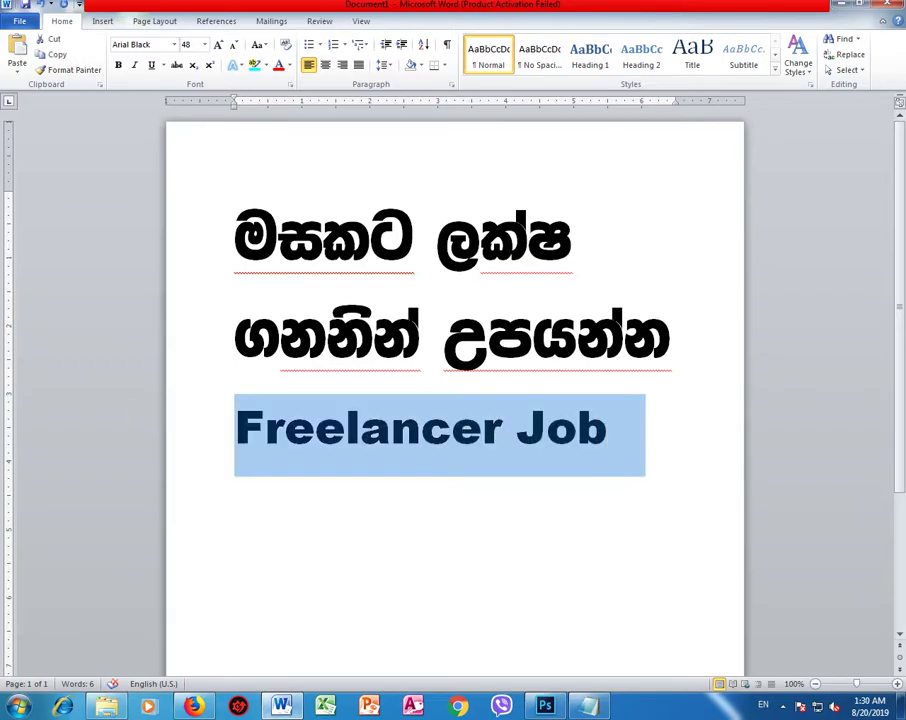
click(545, 706)
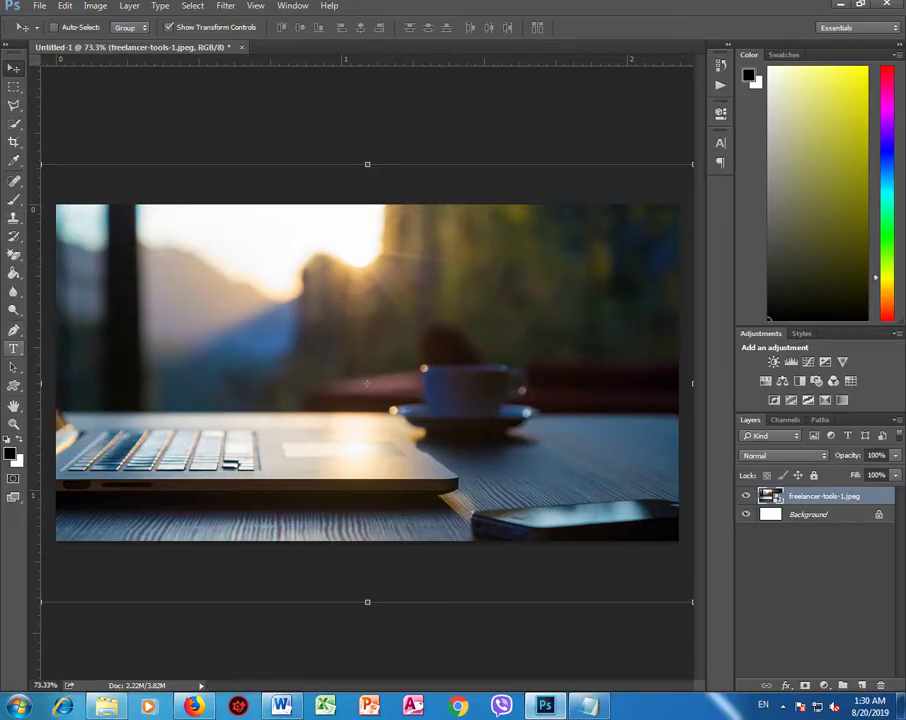
Step: Paste the Freelancer Job text as a new text layer, enlarge it, and place it near the photo's bottom
click(13, 348)
click(198, 296)
key(ctrl+v)
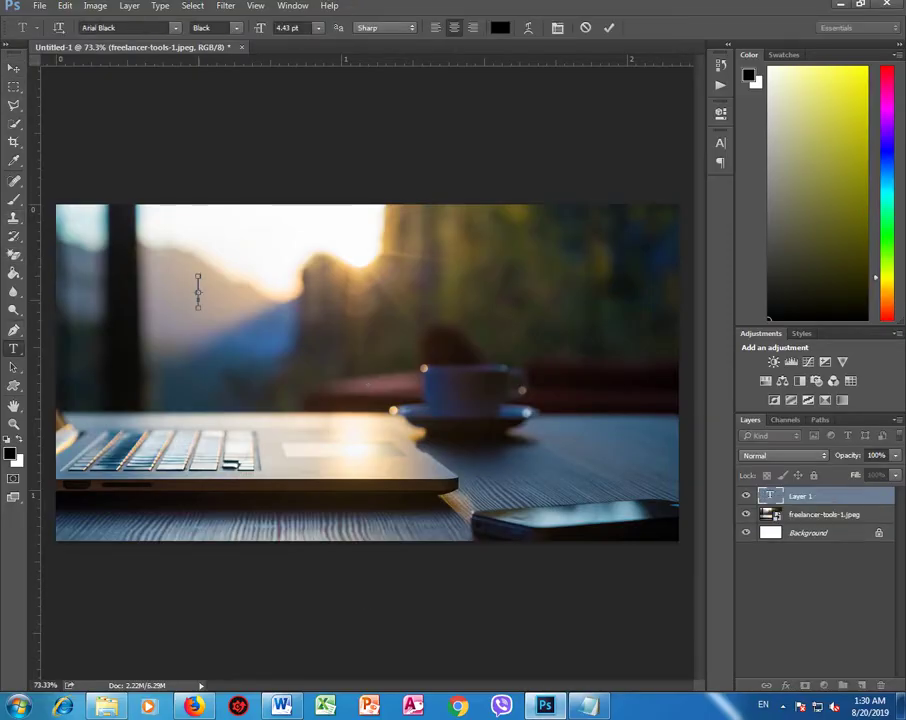
key(ctrl+a)
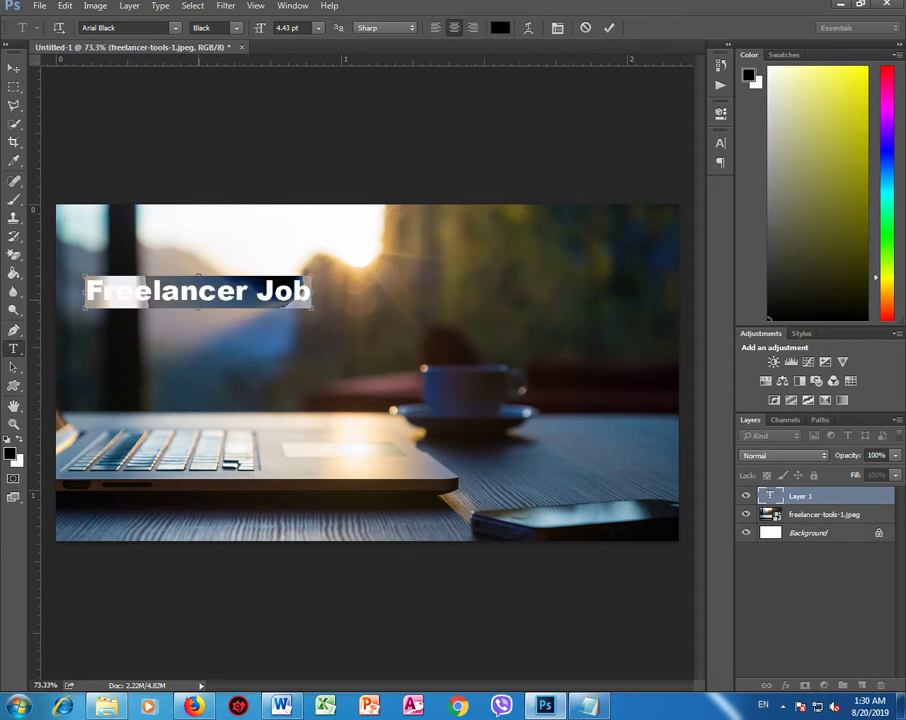
key(ctrl+shift+period)
key(ctrl+shift+period)
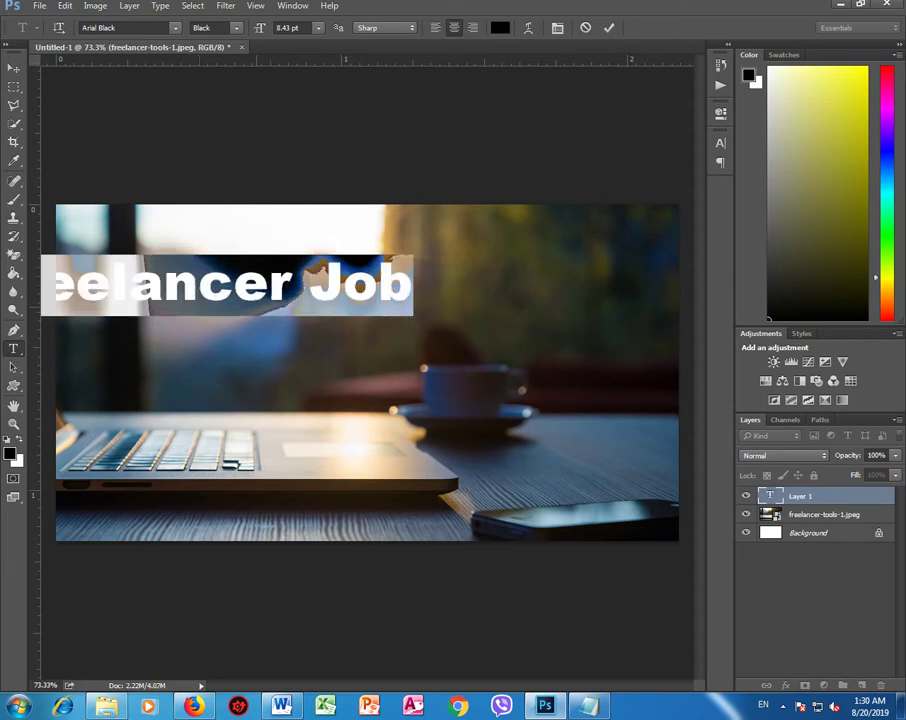
click(269, 271)
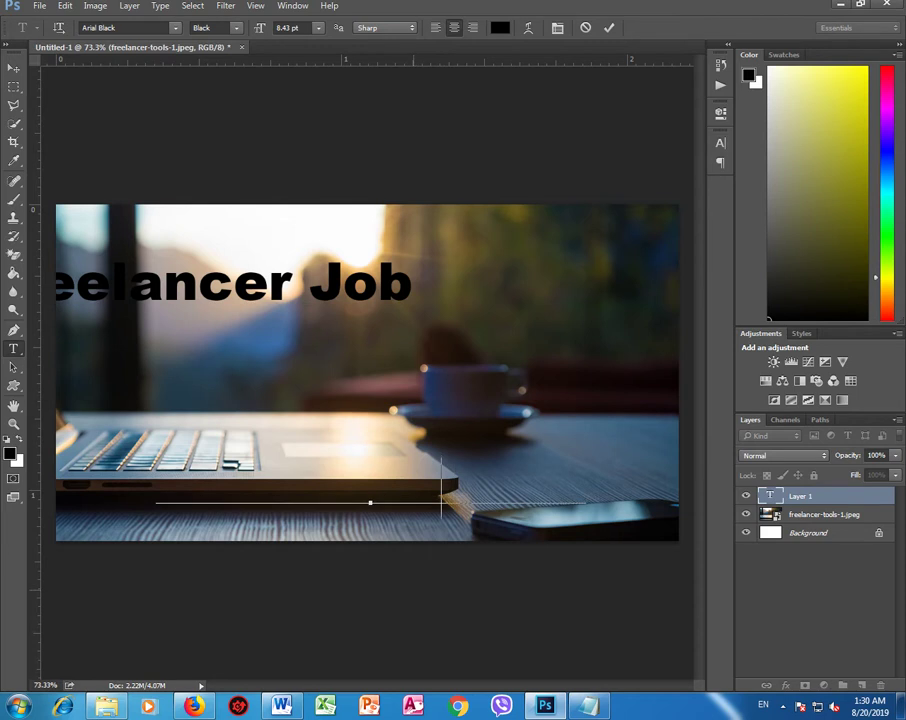
drag(441, 488, 441, 488)
Step: In Character, size the text to about 10.43 pt and set Freelancer to All Caps
key(ctrl+a)
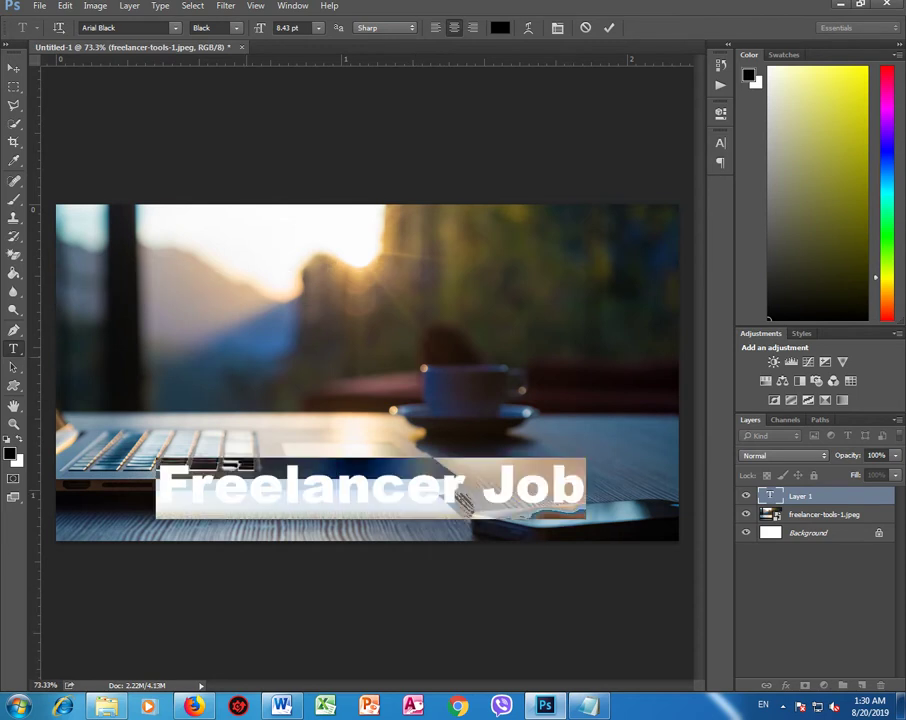
click(719, 143)
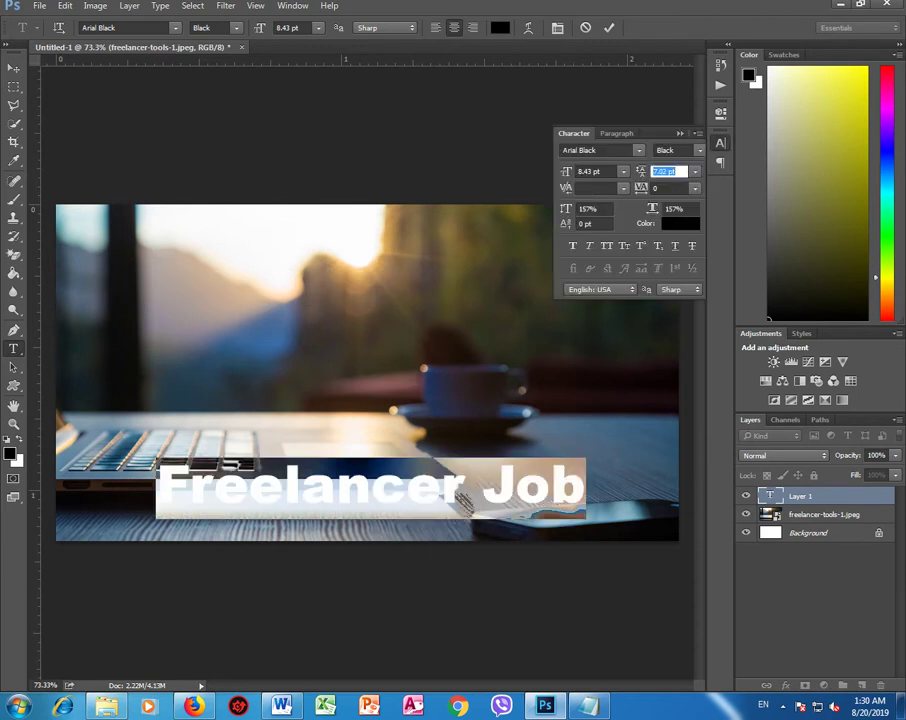
drag(566, 171, 590, 171)
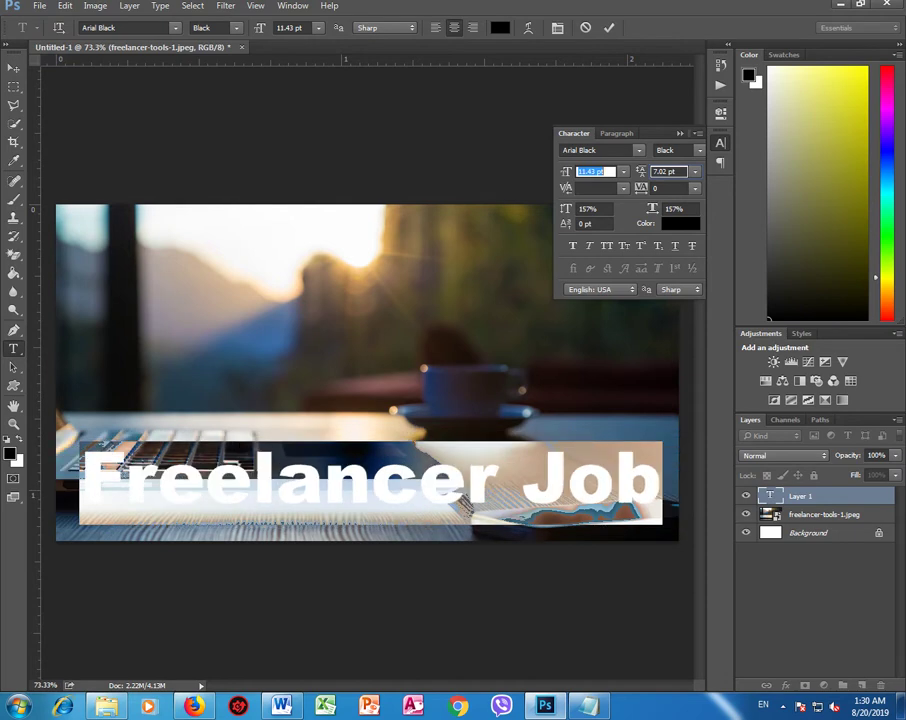
click(496, 470)
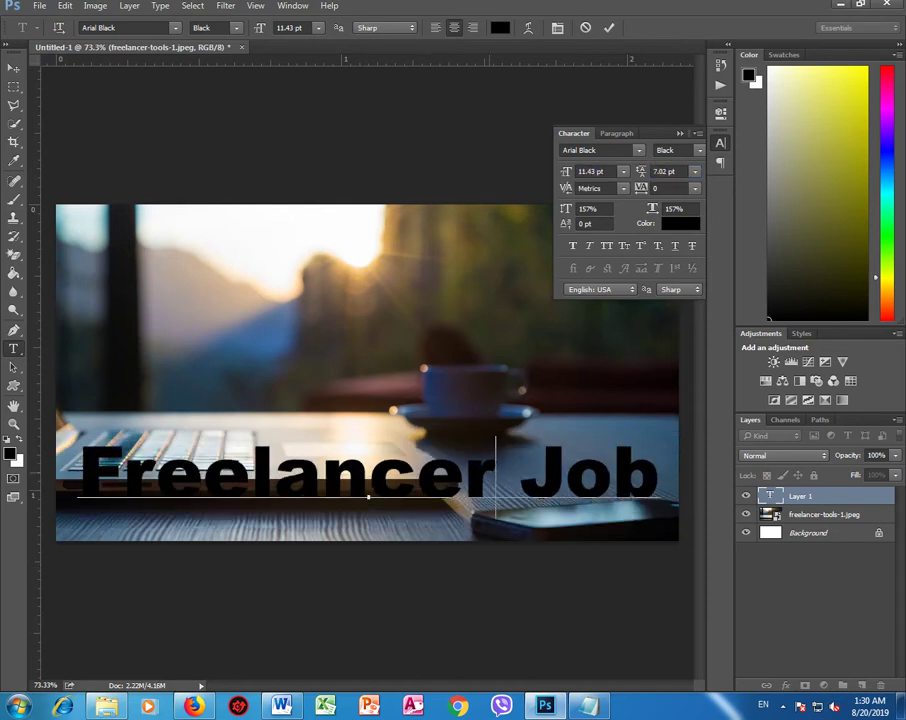
double_click(490, 470)
click(606, 245)
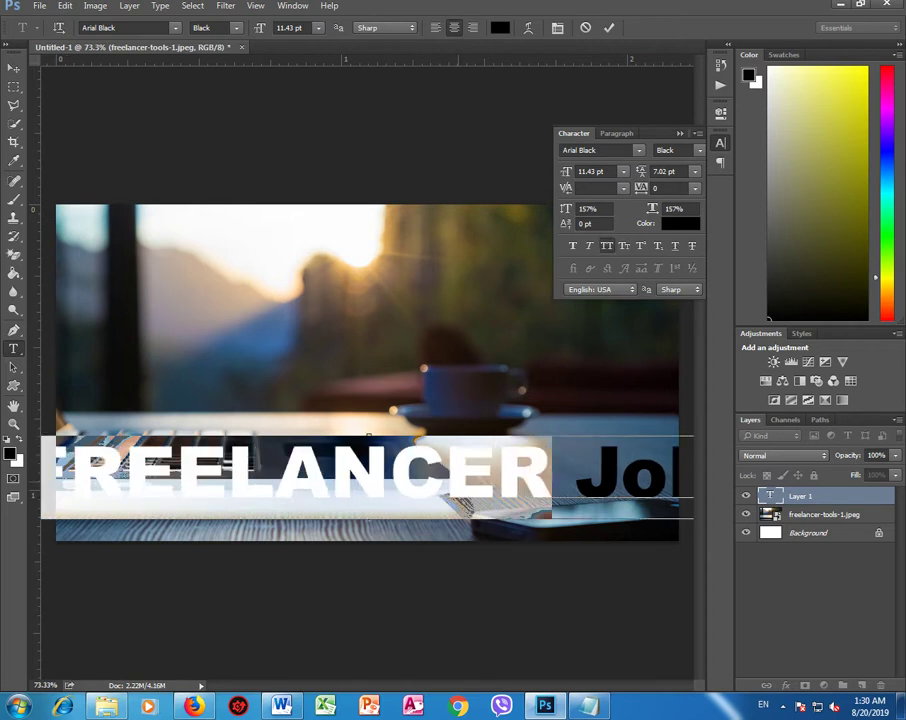
key(Down)
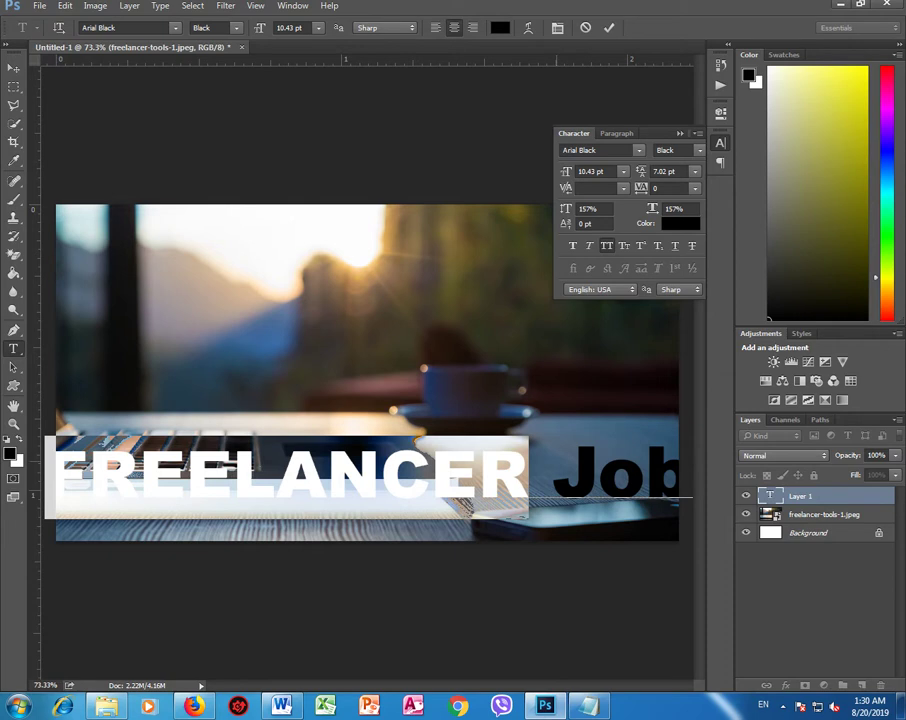
key(Right)
key(shift+End)
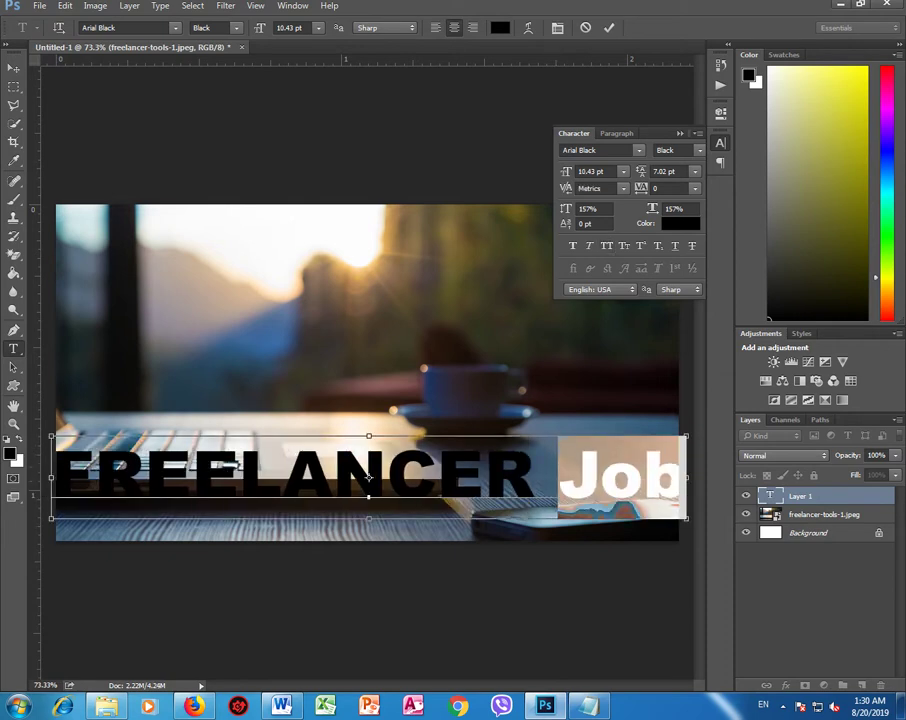
key(Right)
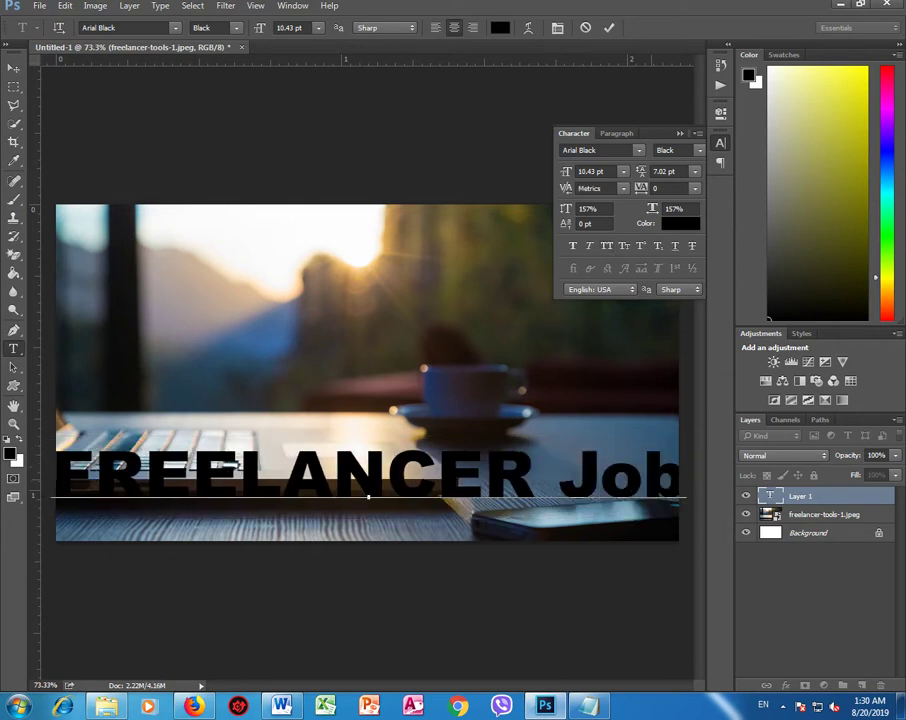
Step: Tighten the FREELANCER Job leading to 4.02 pt and commit the text
key(ctrl+a)
click(666, 171)
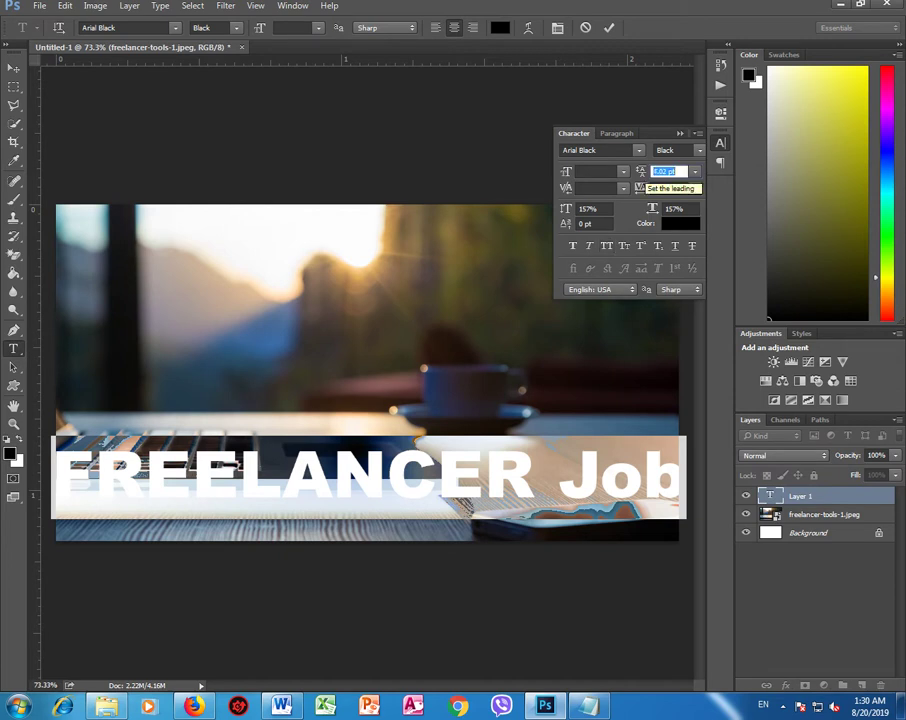
key(Down)
key(Down)
key(Down)
key(shift+Tab)
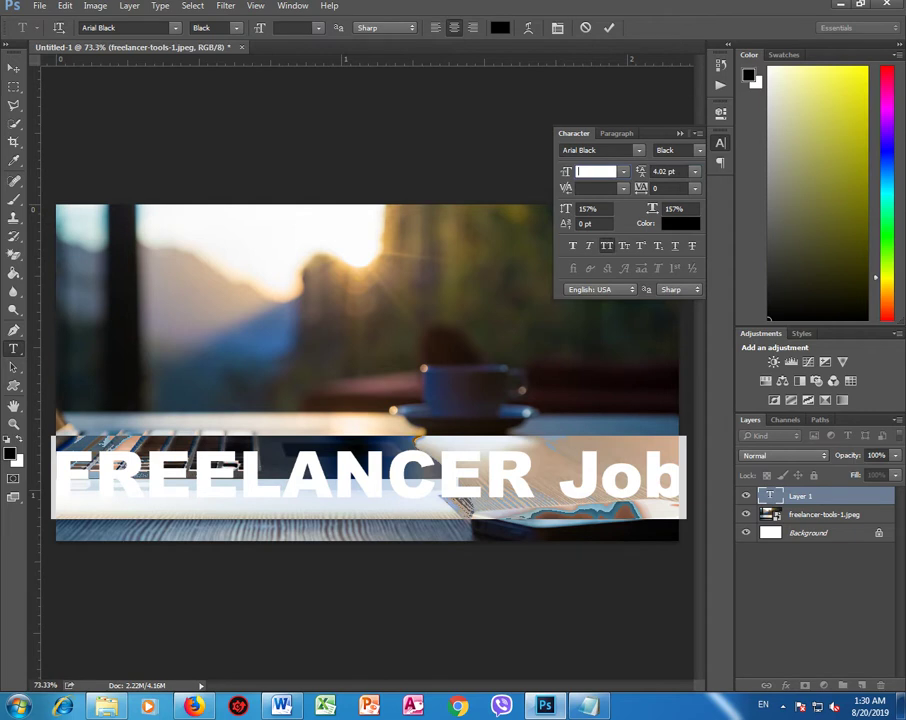
key(Return)
key(ctrl+Return)
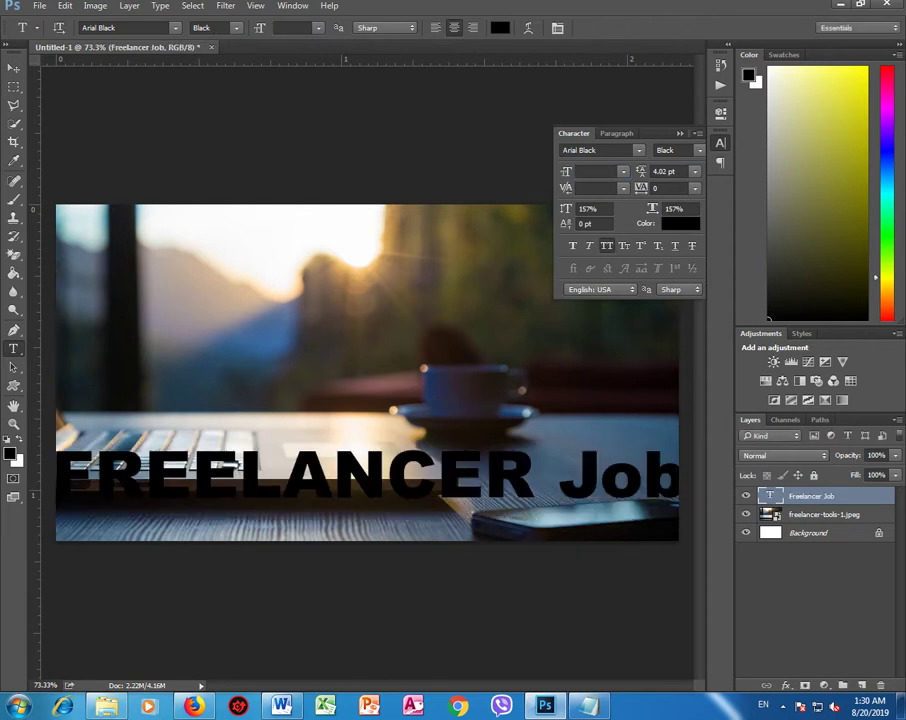
Step: Scale the FREELANCER Job text down slightly and move it to the photo's bottom edge
key(v)
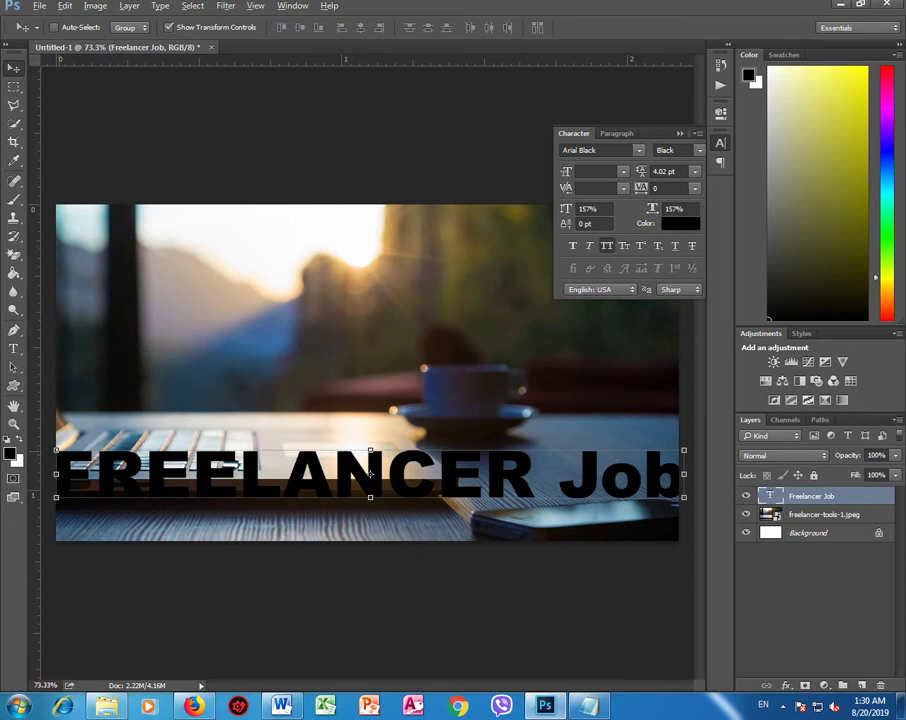
key(ctrl+t)
key(Right)
key(Right)
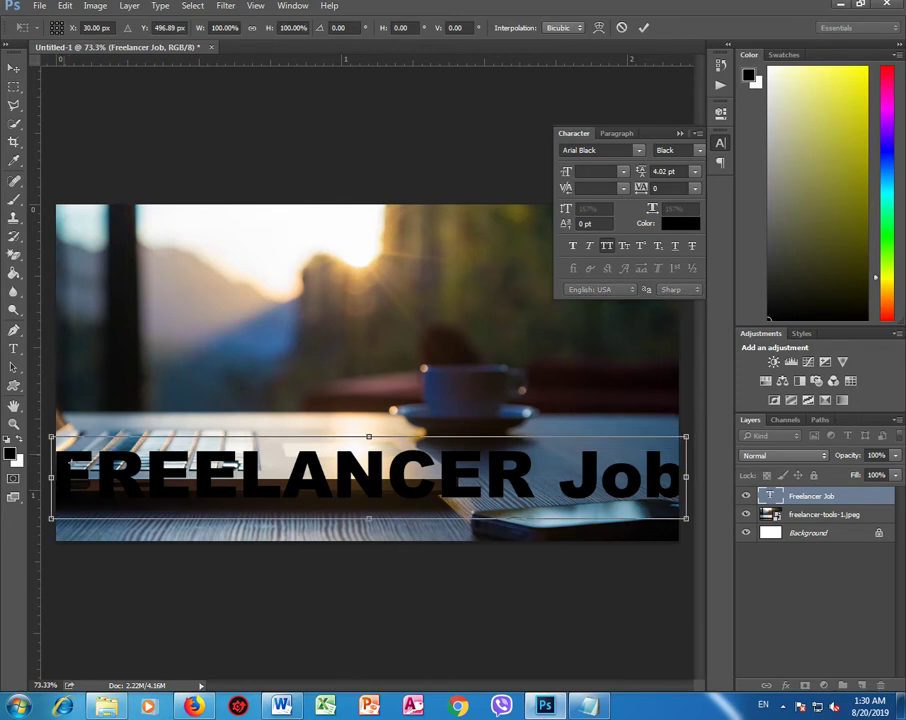
mouse_move(686, 518)
mouse_down()
mouse_move(597, 510)
mouse_move(667, 516)
mouse_up()
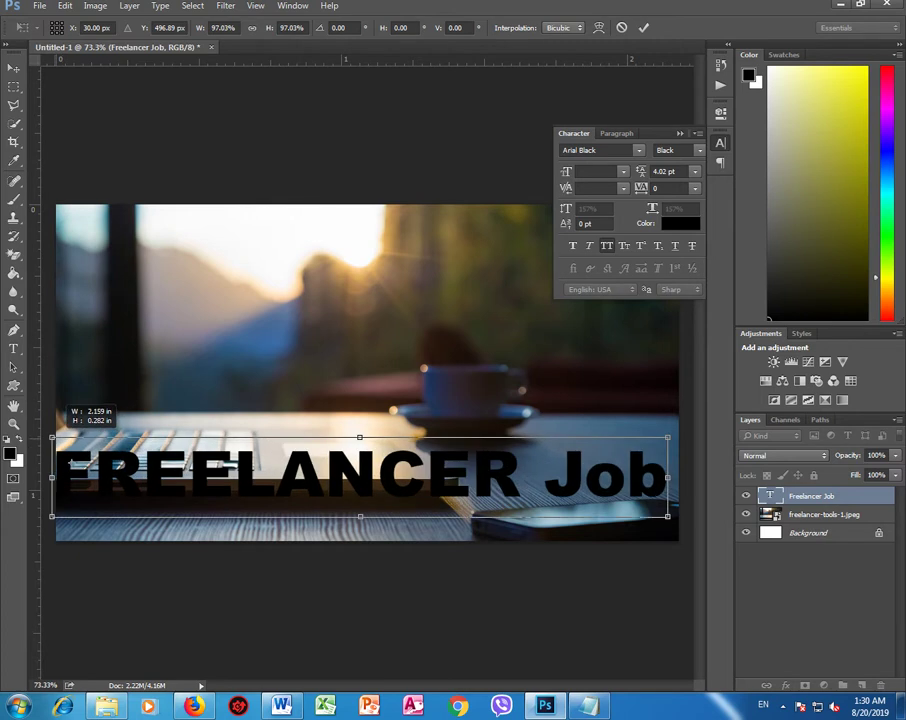
drag(66, 464, 70, 464)
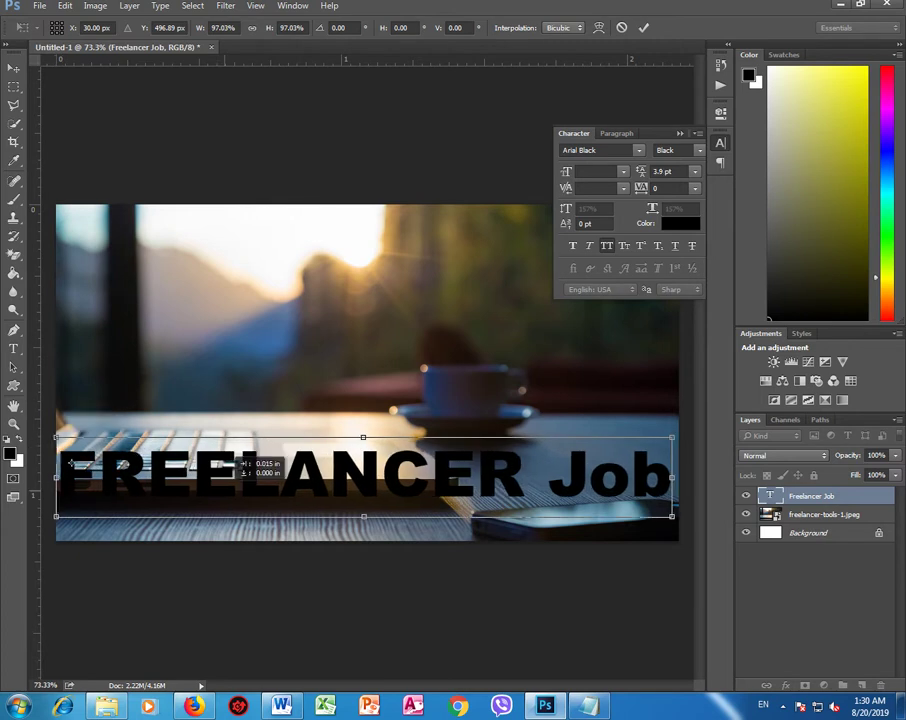
drag(350, 468, 346, 504)
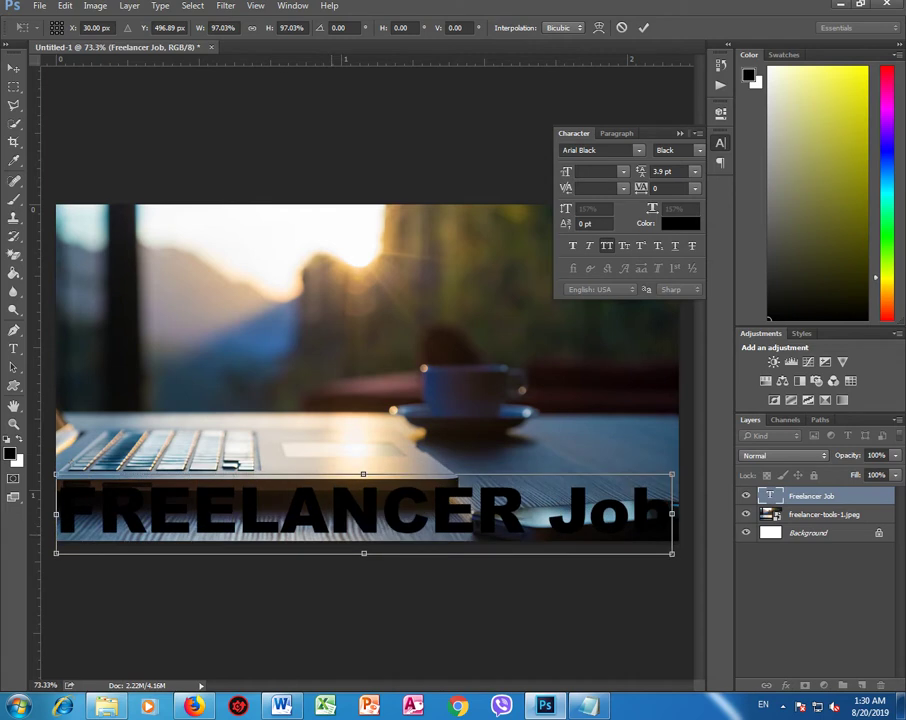
key(Return)
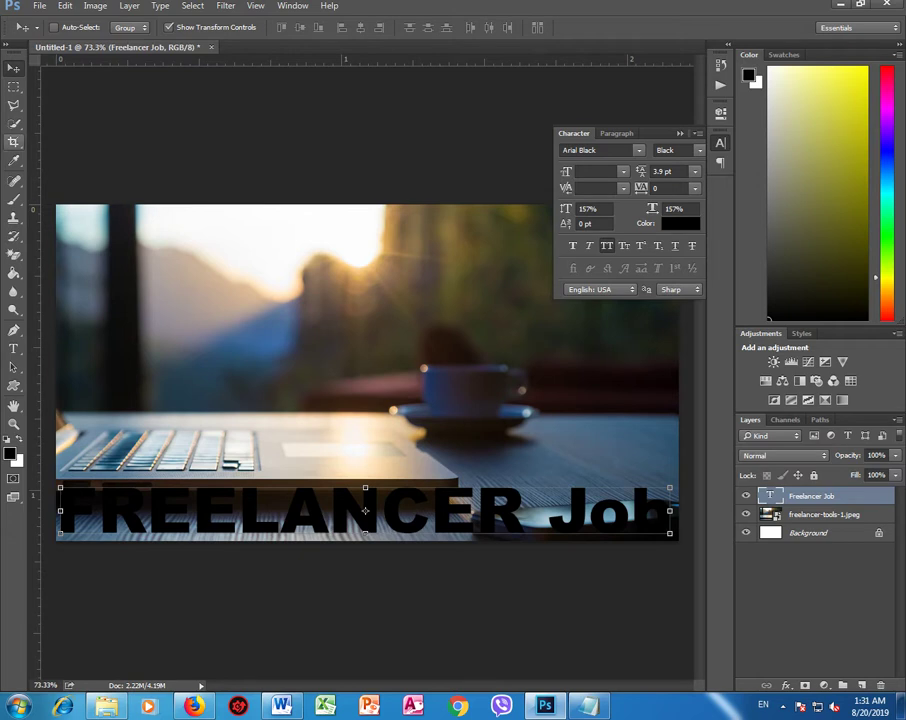
Step: Set the FREELANCER Job text's vertical scale to 165%
click(13, 348)
click(329, 510)
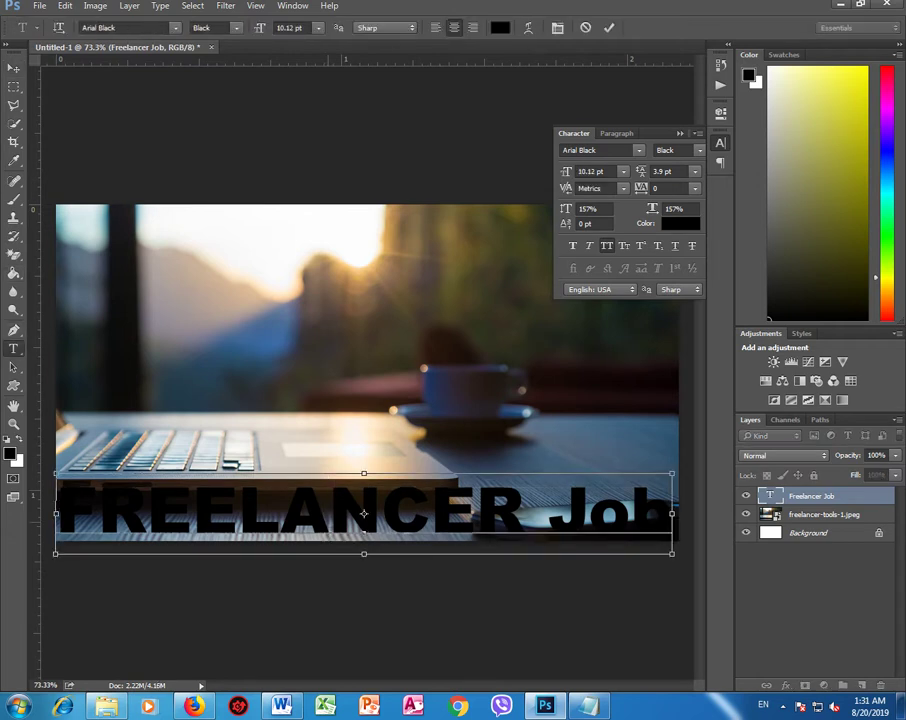
key(ctrl+a)
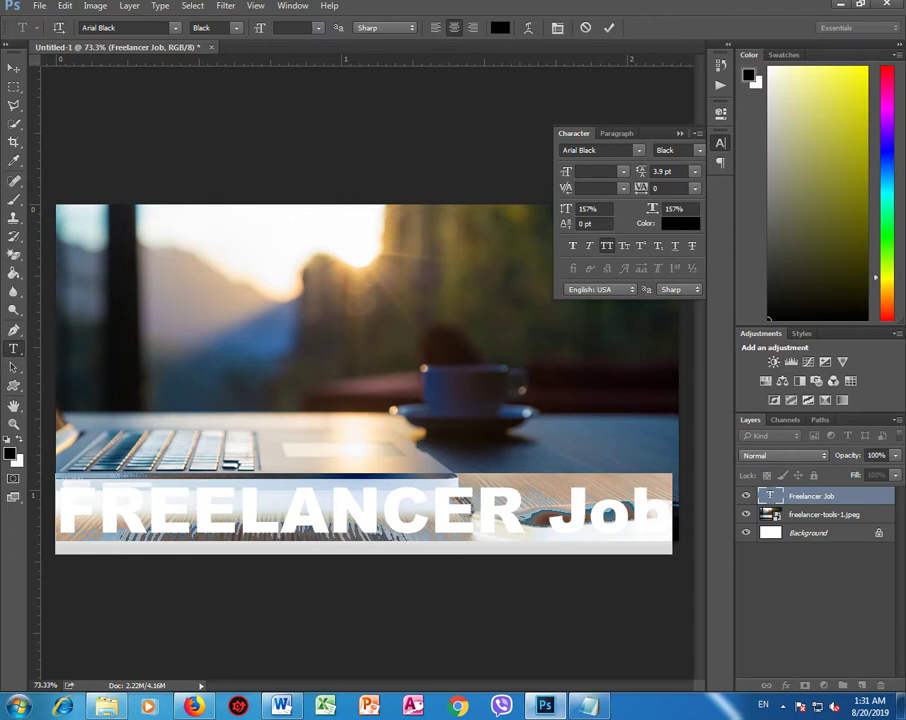
click(590, 208)
key(Up)
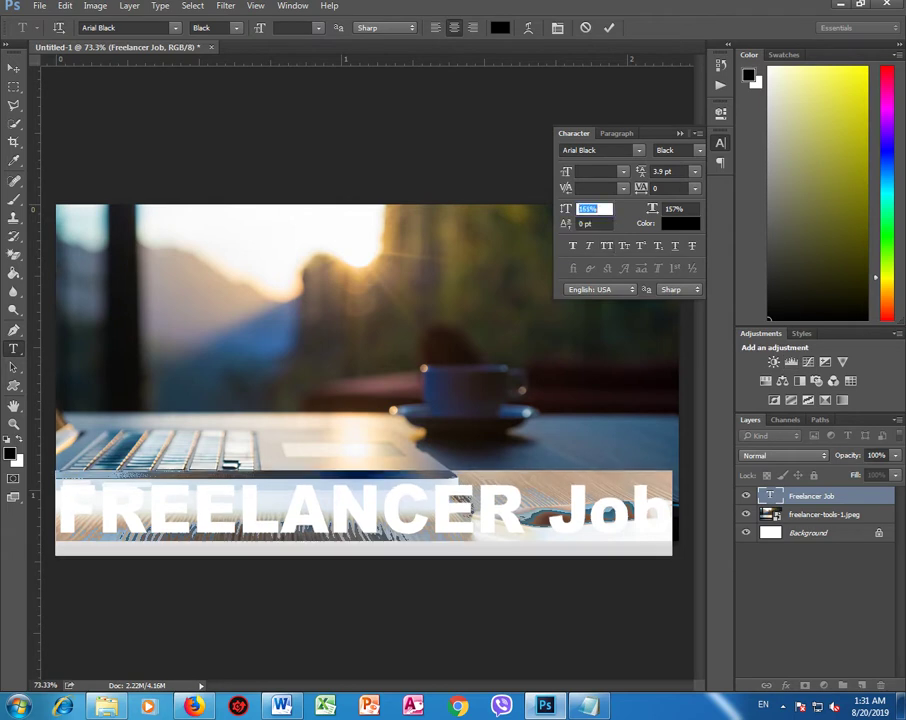
key(ctrl+Return)
Step: Add a Gradient Overlay to the title and set the gradient's left stop to bright blue
double_click(855, 496)
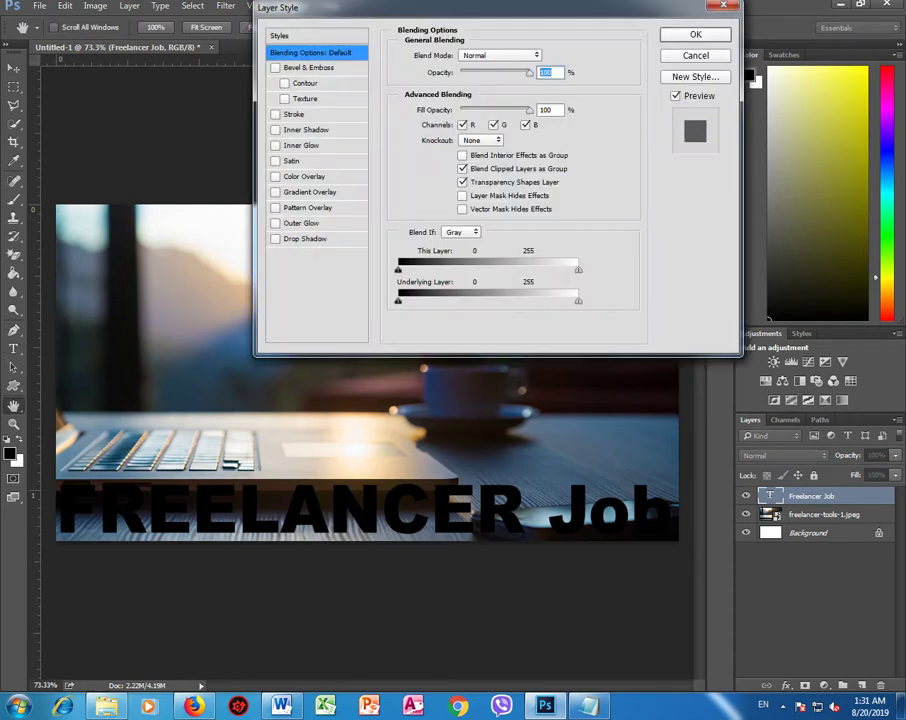
click(309, 192)
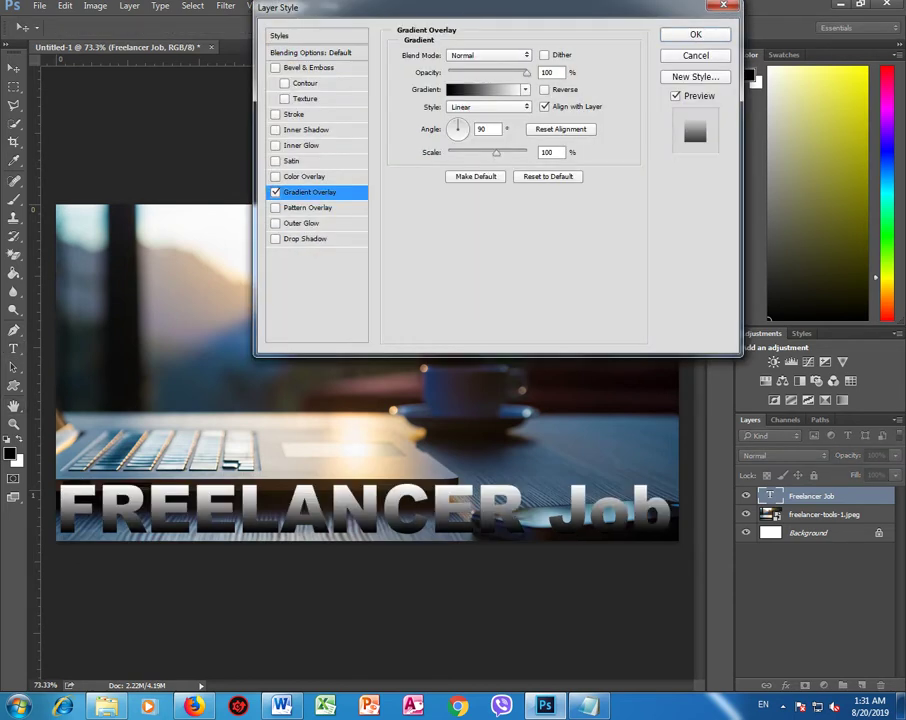
click(485, 89)
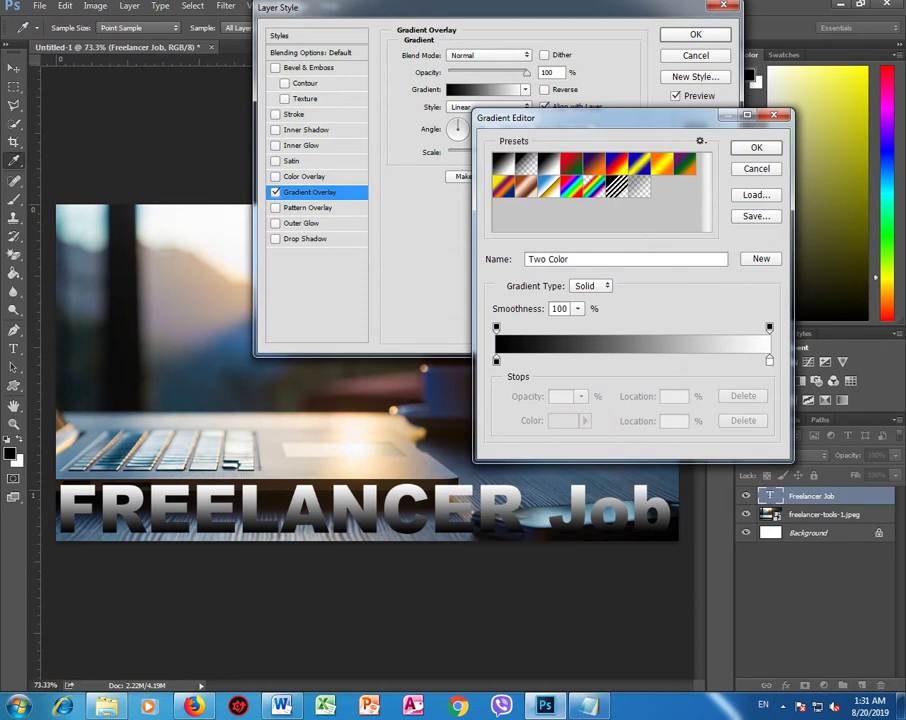
click(570, 163)
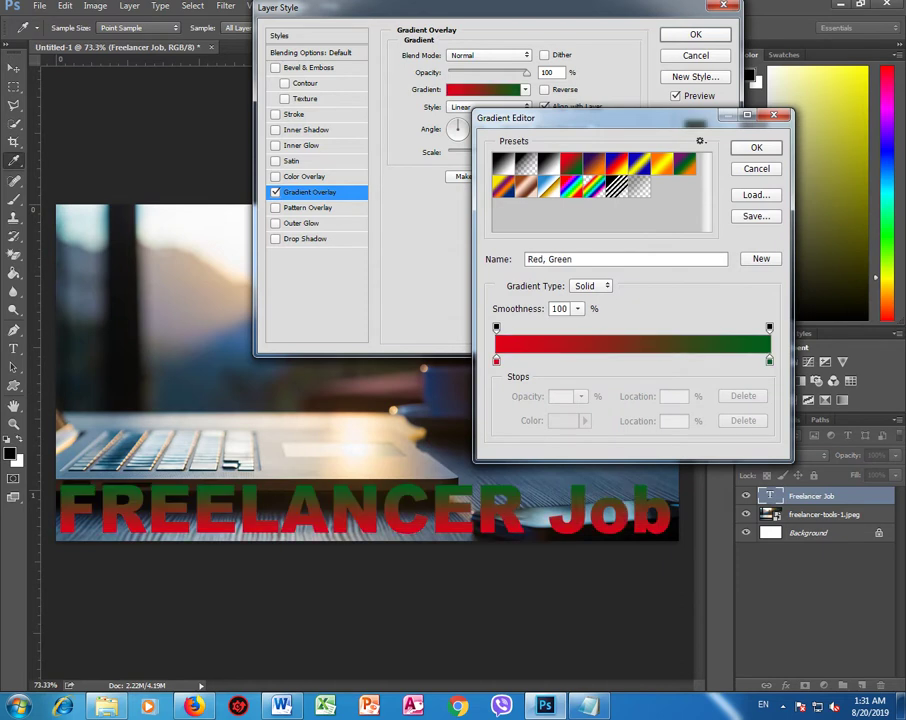
click(496, 360)
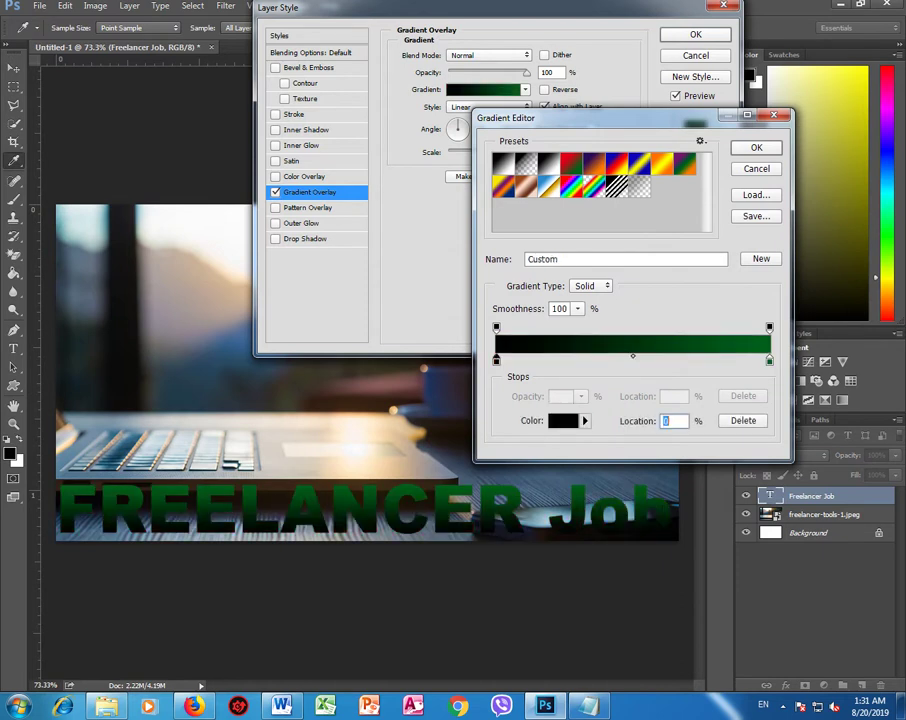
click(562, 420)
click(687, 167)
drag(660, 156, 670, 110)
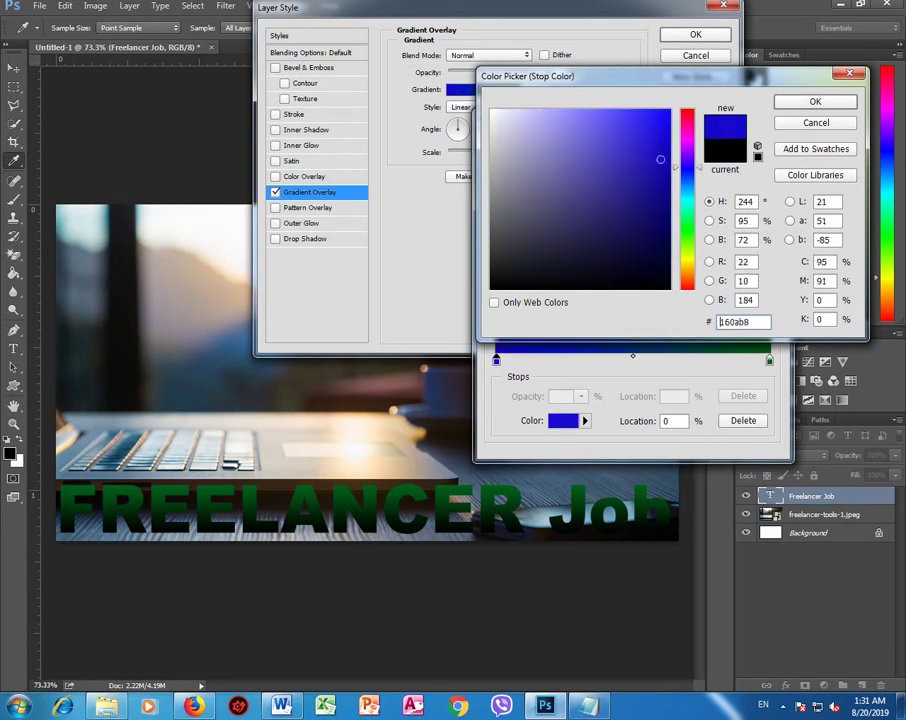
key(Return)
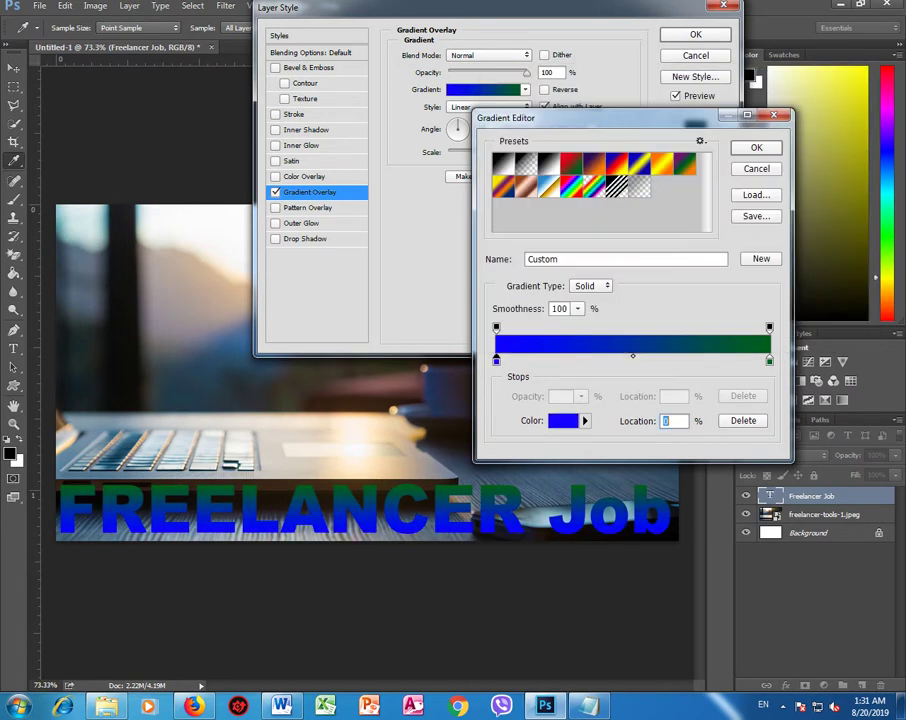
Step: Set the gradient's right stop to dark blue
click(769, 360)
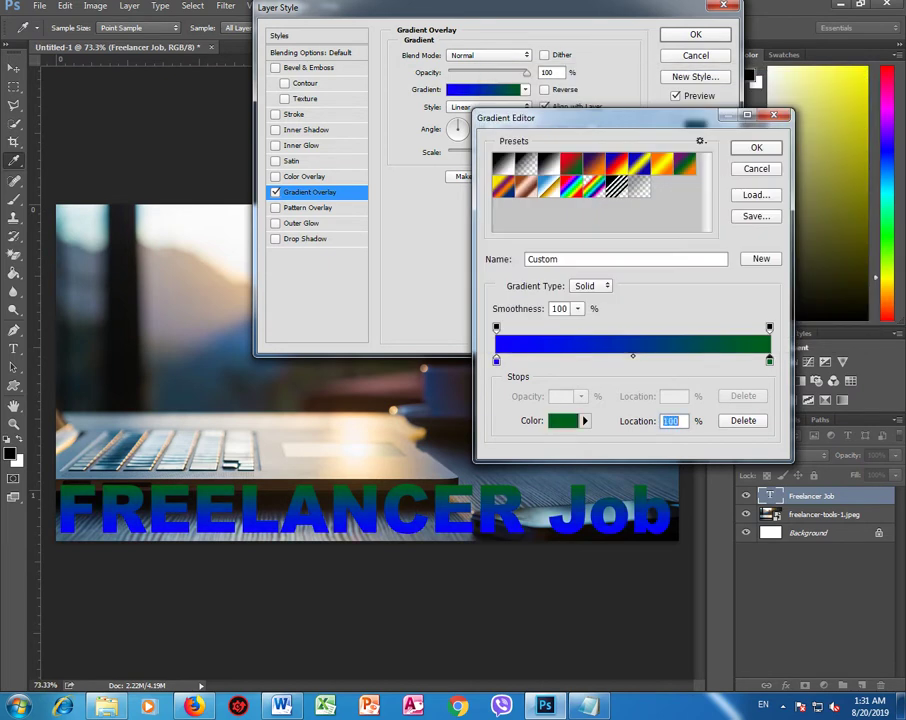
click(562, 420)
click(687, 172)
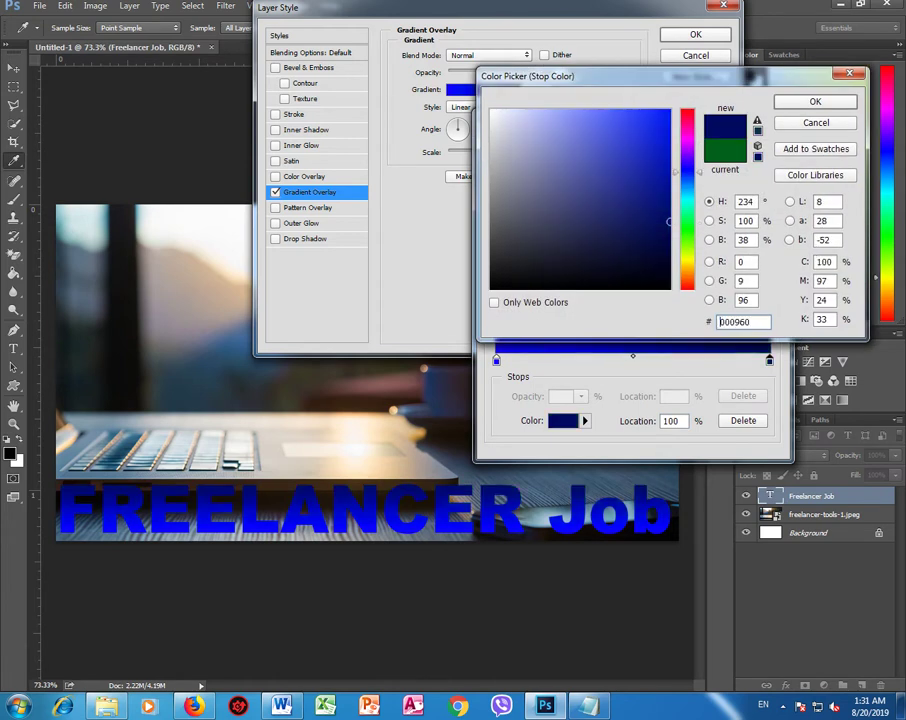
drag(664, 157, 670, 174)
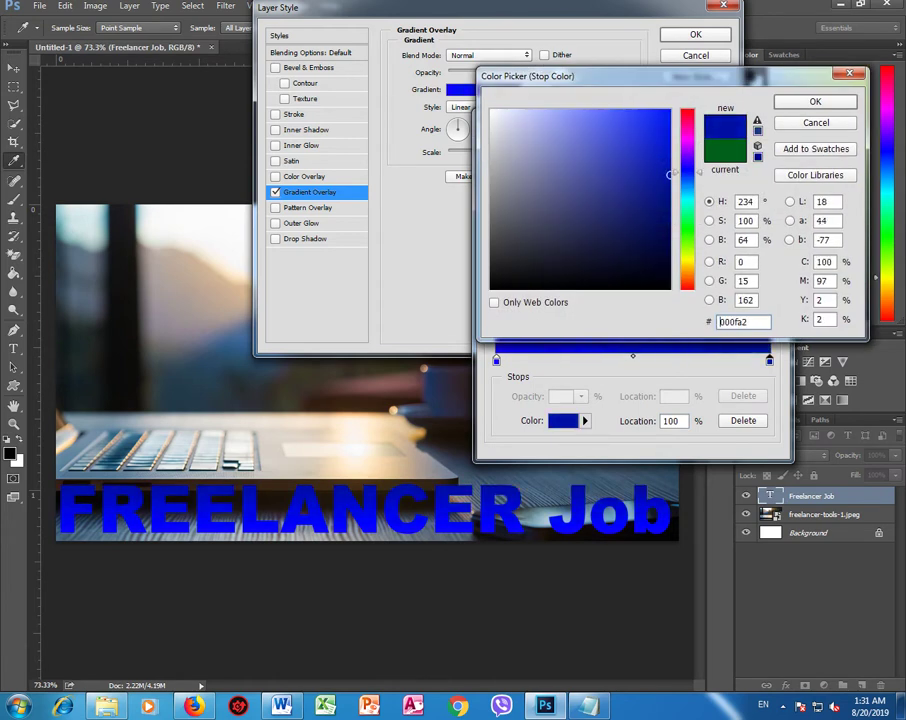
key(Return)
key(Return)
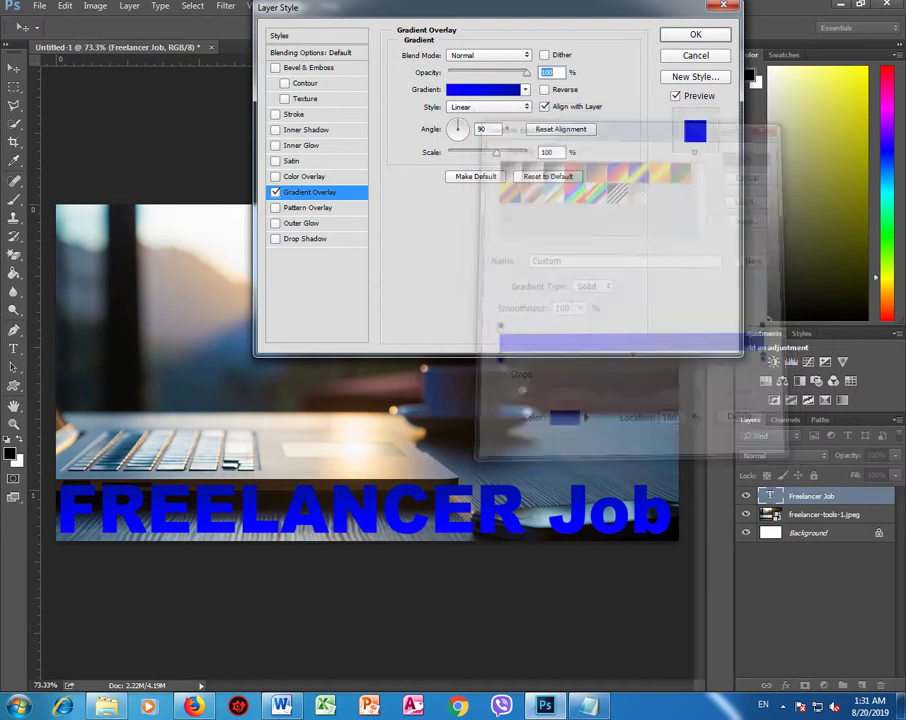
Step: Add a Drop Shadow with Size 0 and low Distance, apply the style, and close Character
click(305, 238)
drag(470, 153, 448, 153)
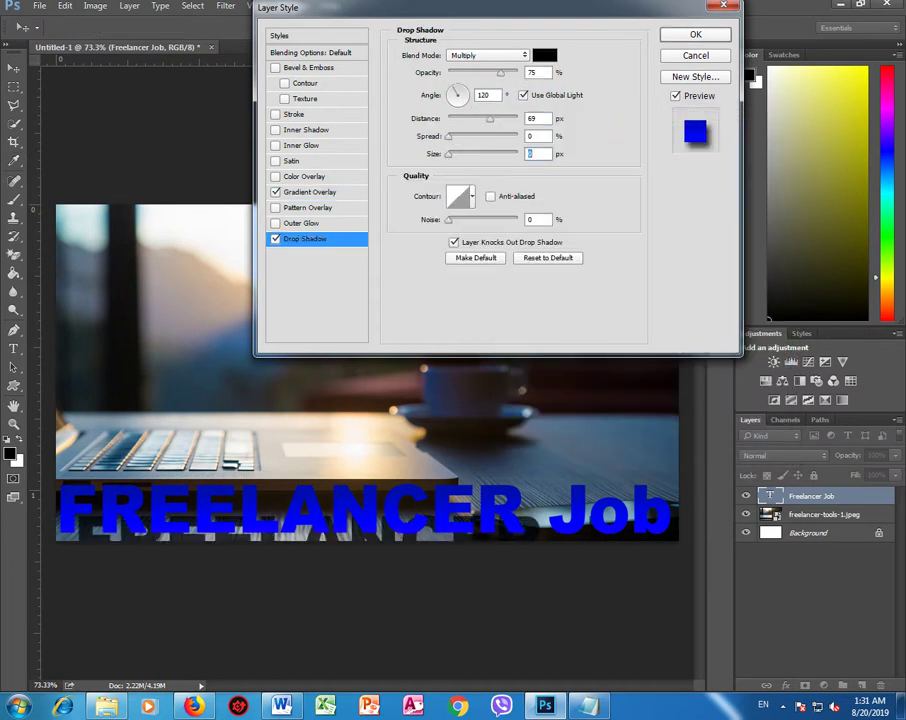
drag(490, 118, 456, 118)
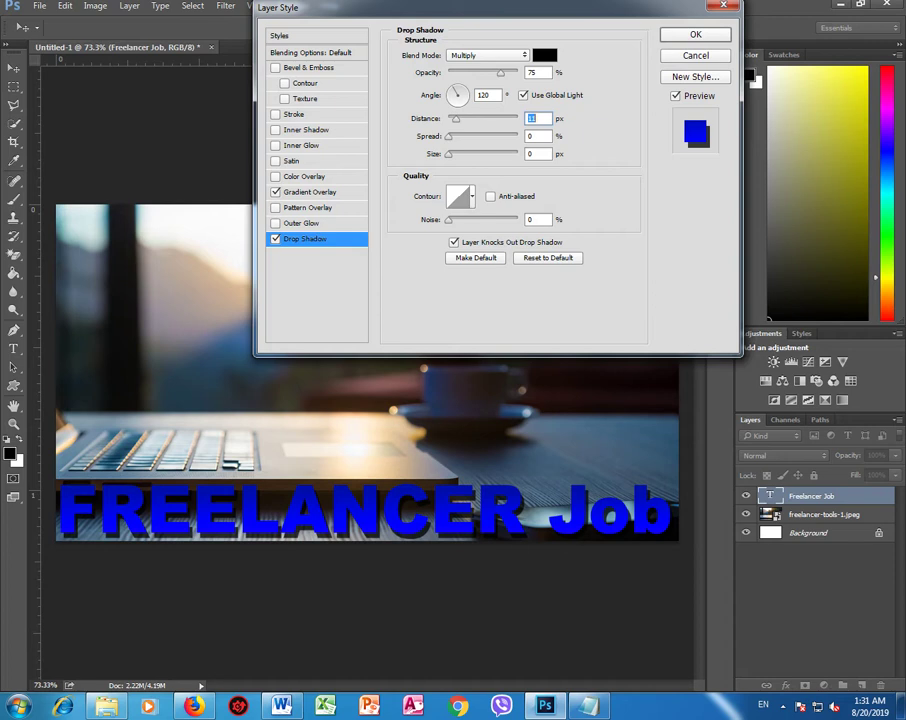
key(Return)
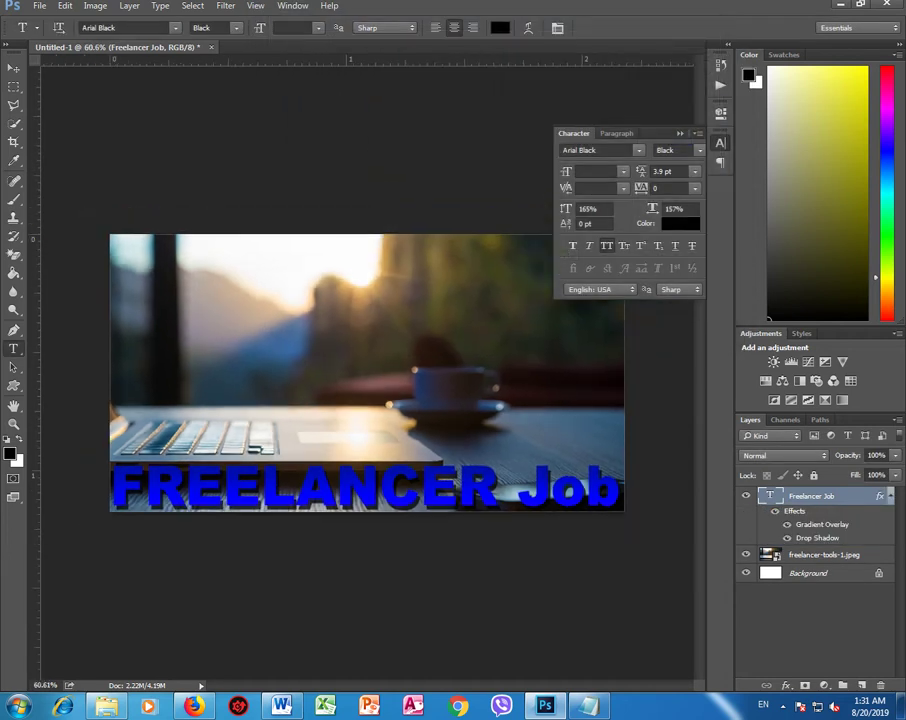
click(720, 142)
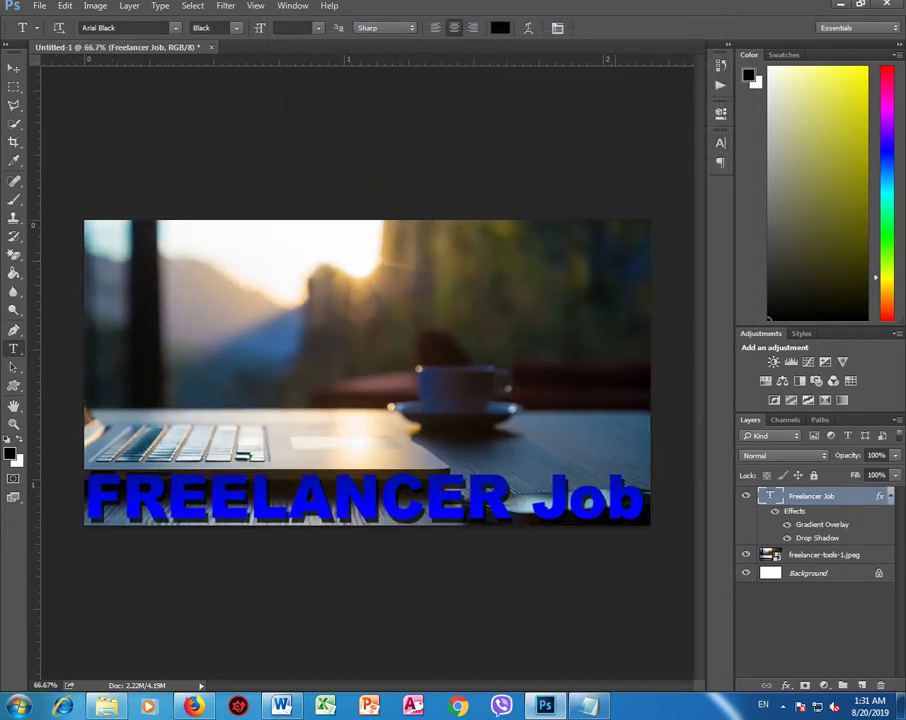
key(ctrl+plus)
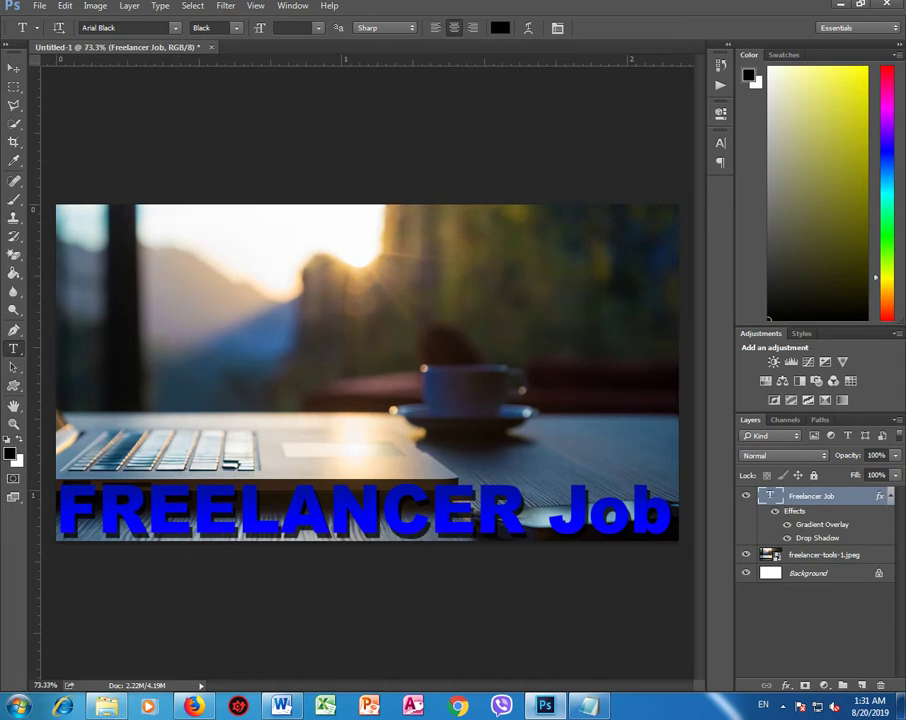
Step: Give the title a thin white (ffffff) 7 px Stroke and turn off its Drop Shadow
double_click(855, 496)
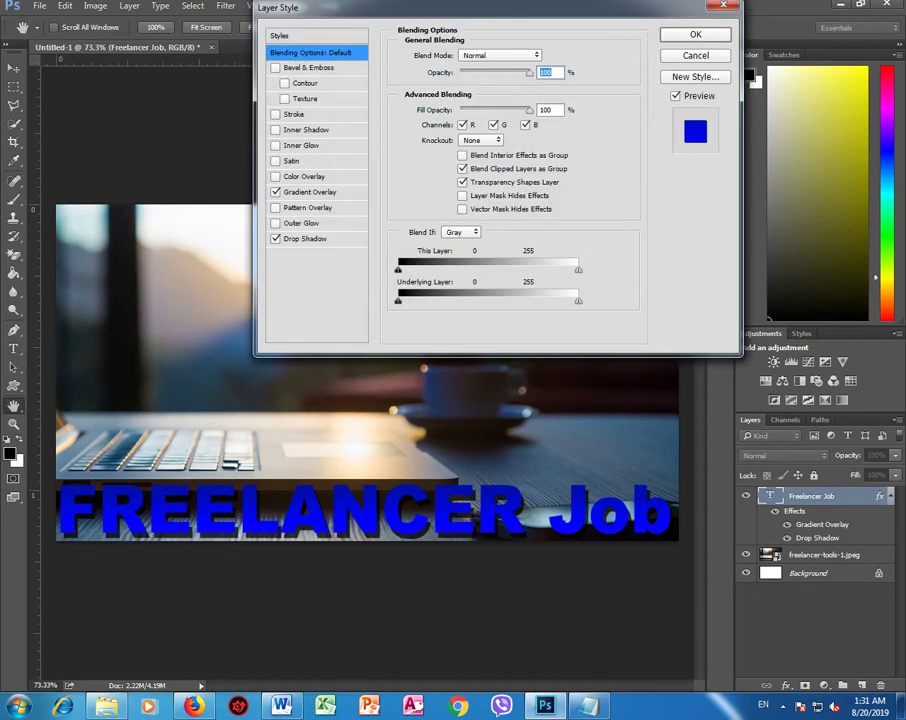
click(293, 114)
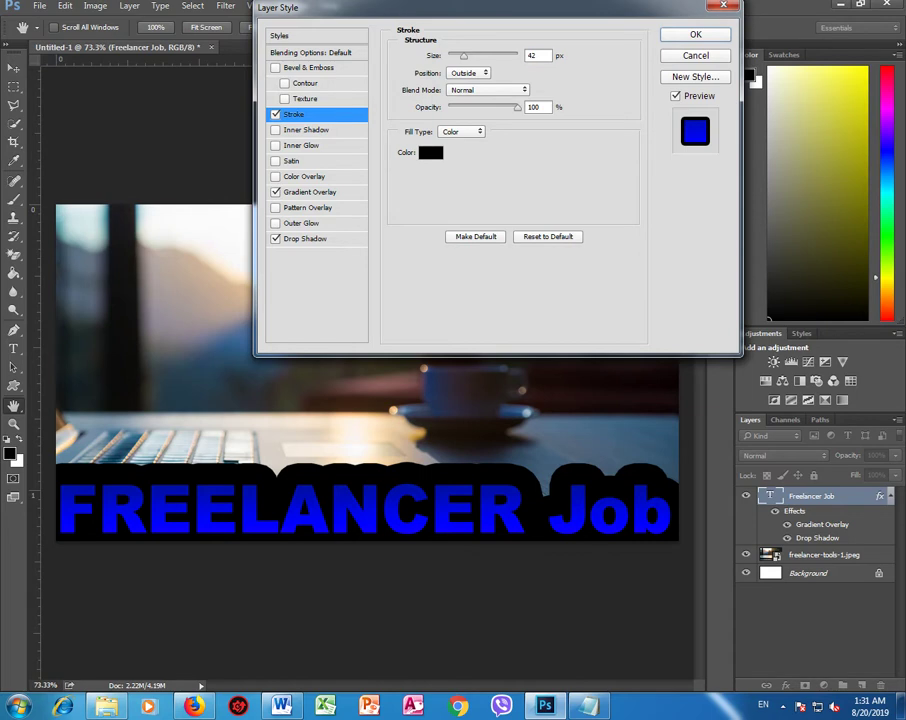
drag(463, 55, 452, 55)
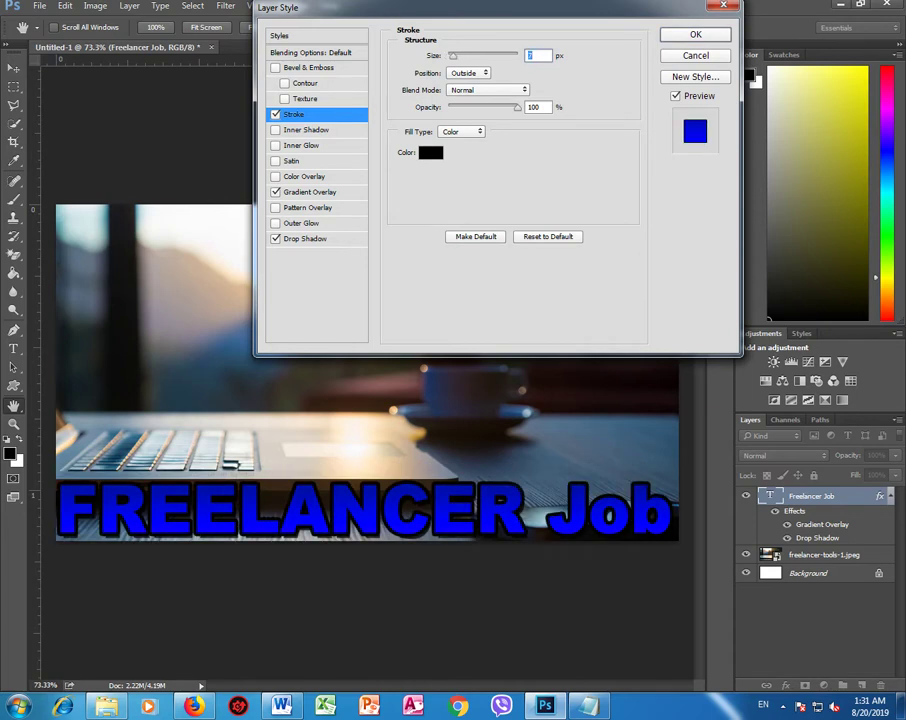
click(430, 152)
click(491, 110)
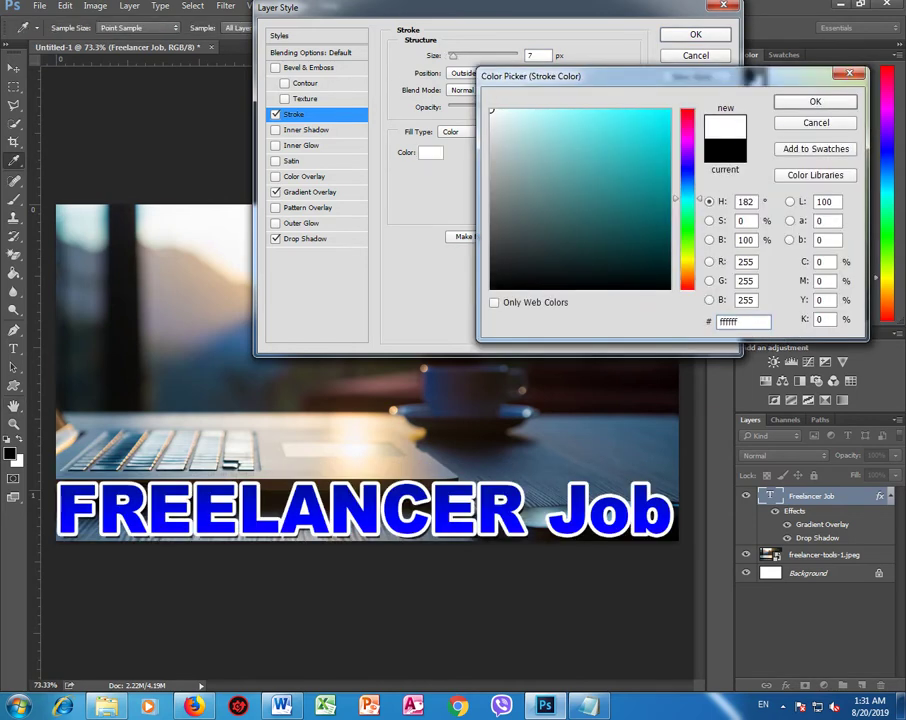
key(Return)
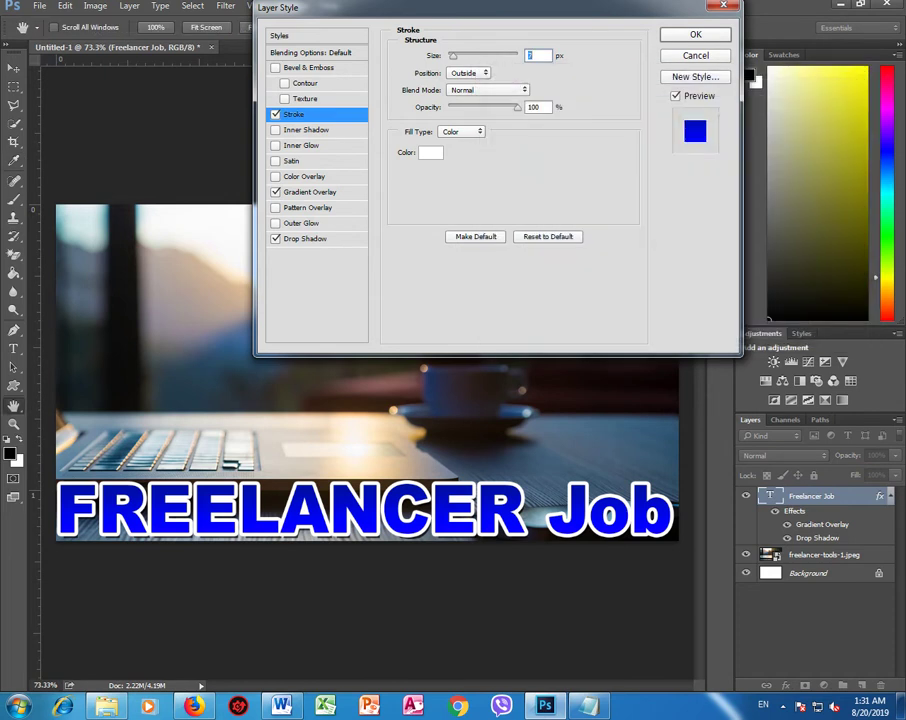
click(275, 238)
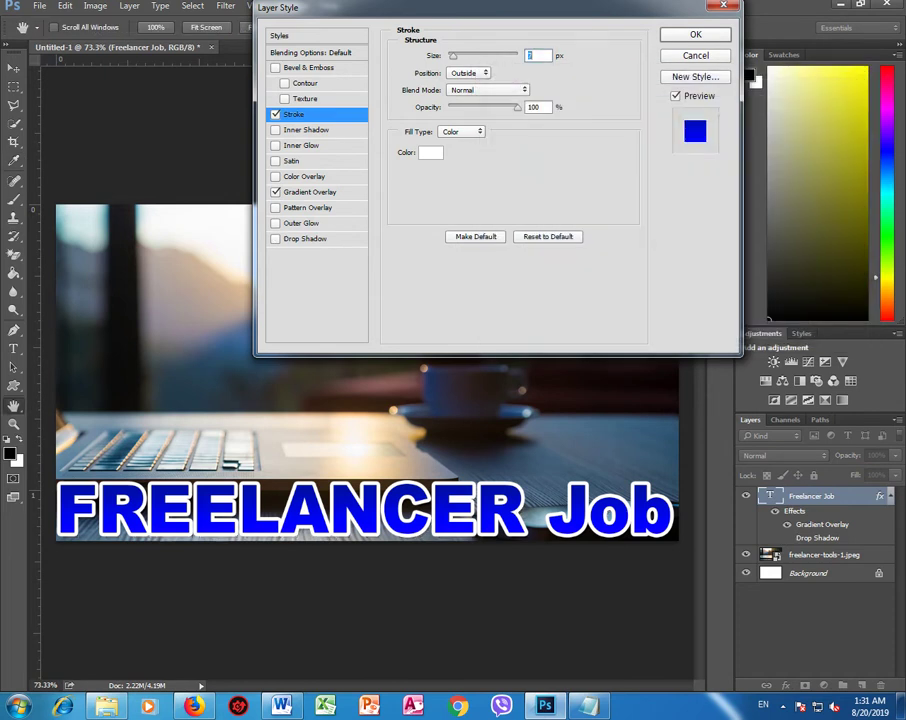
key(Return)
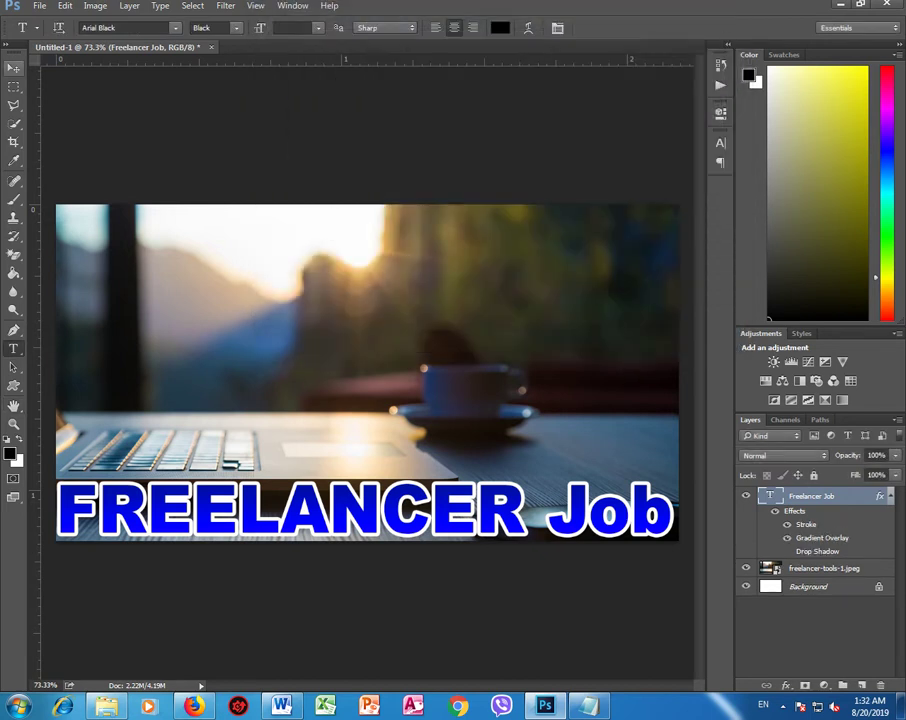
Step: Nudge the FREELANCER Job title up and scale it down a little
key(v)
drag(366, 508, 366, 505)
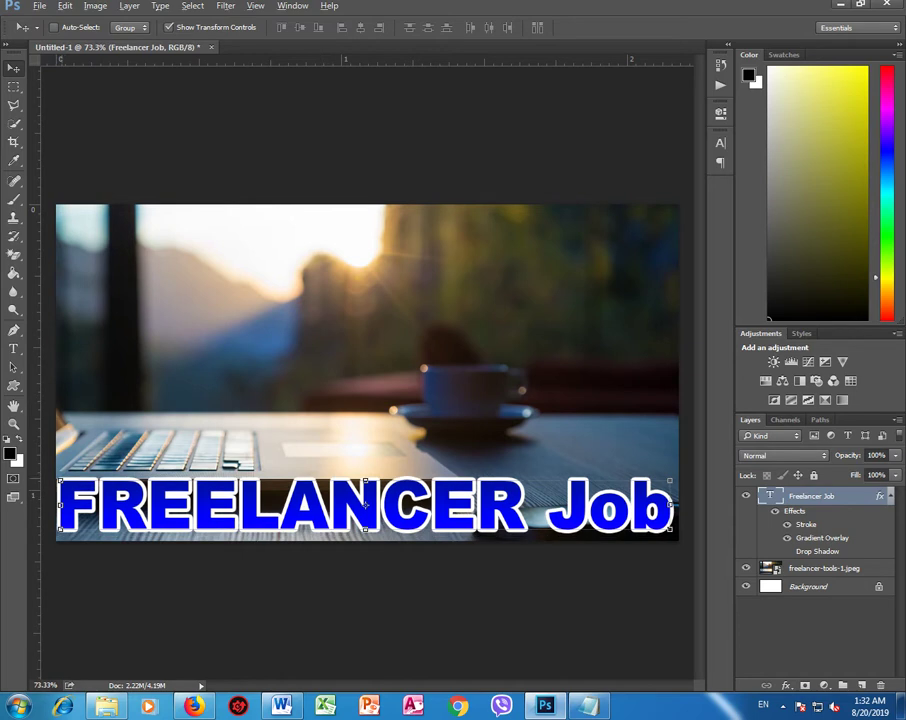
key(ctrl+t)
mouse_move(62, 505)
mouse_down()
mouse_move(83, 493)
mouse_move(75, 489)
mouse_up()
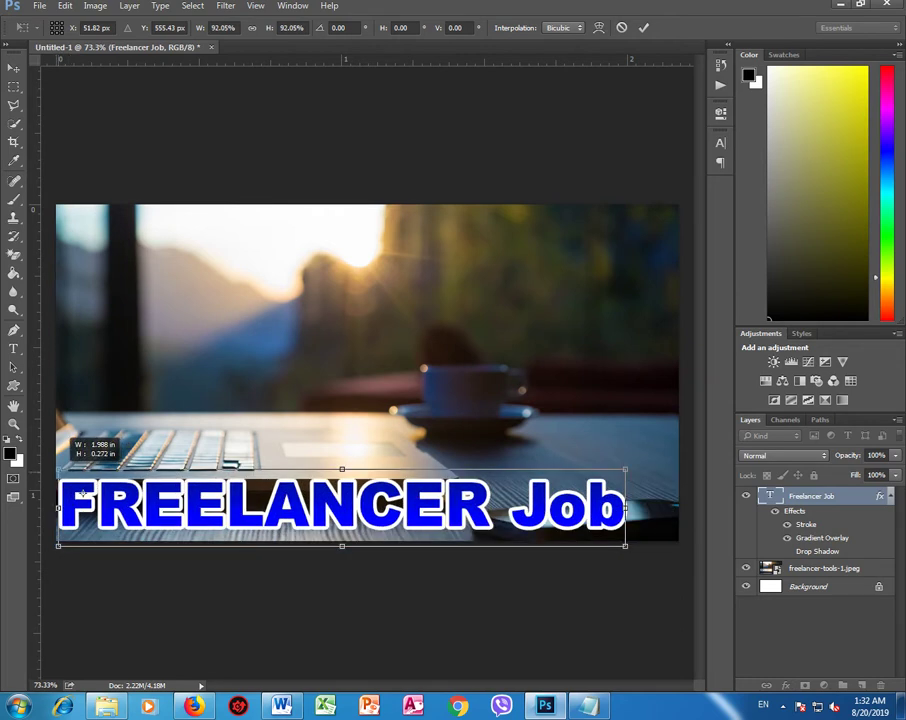
drag(255, 500, 261, 495)
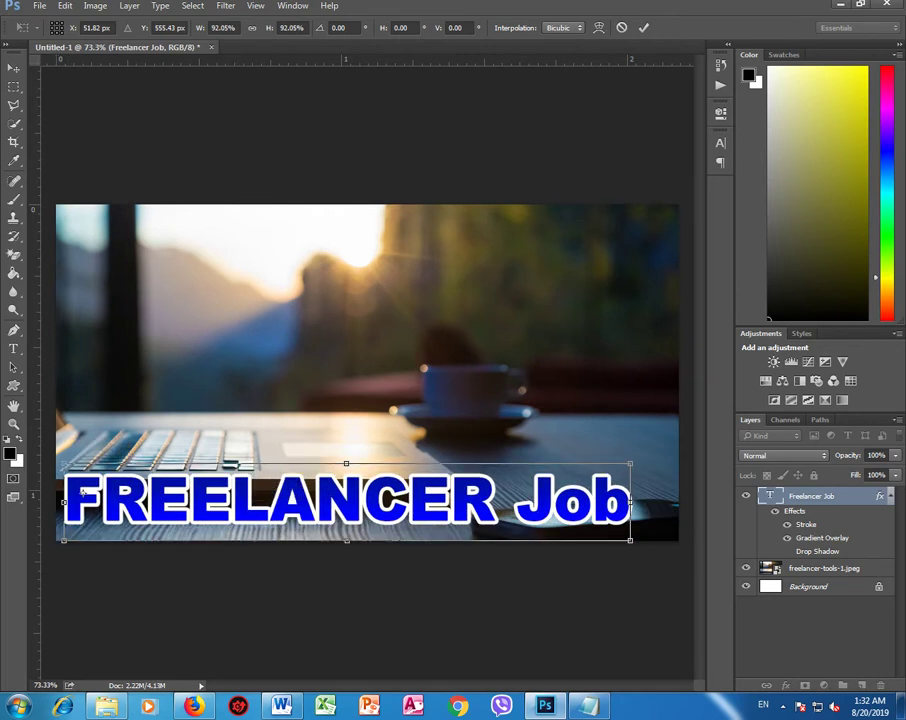
key(Return)
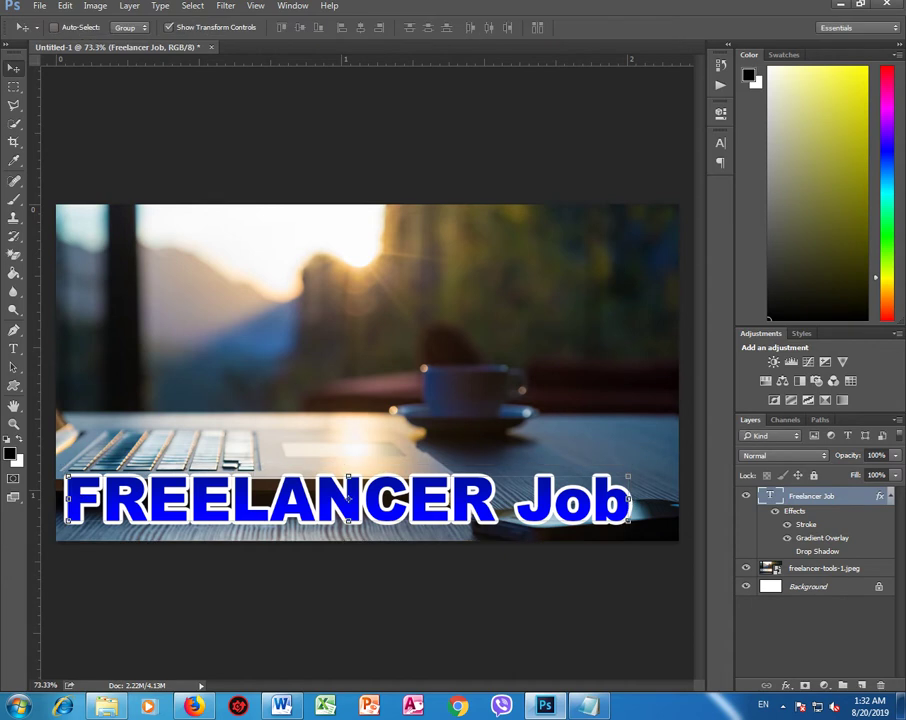
Step: Centre the title horizontally on the canvas, lower it slightly, and select the first Sinhala word in Word
click(808, 586)
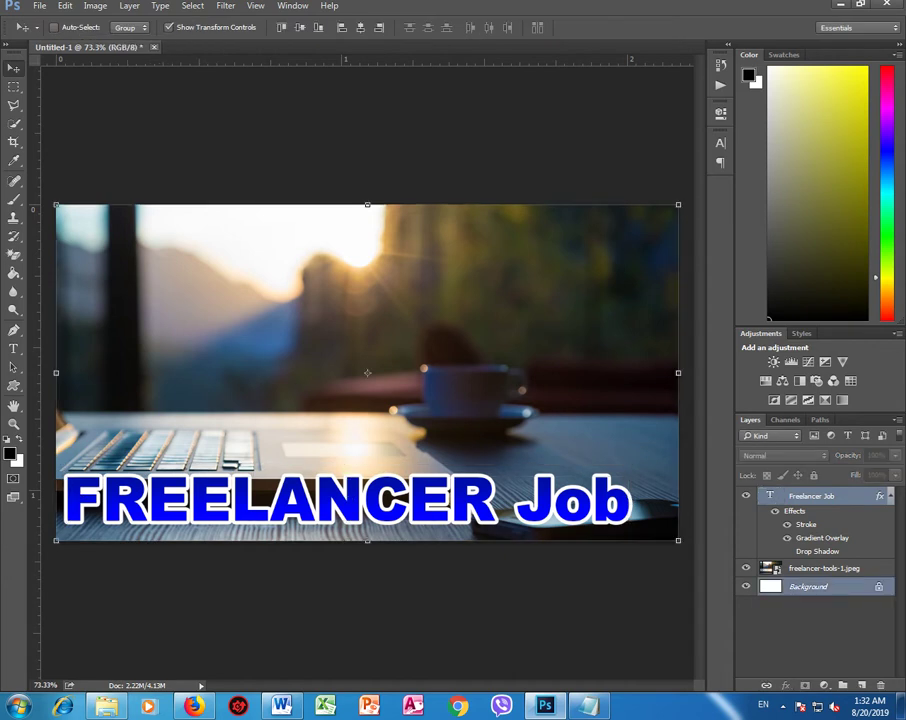
click(360, 27)
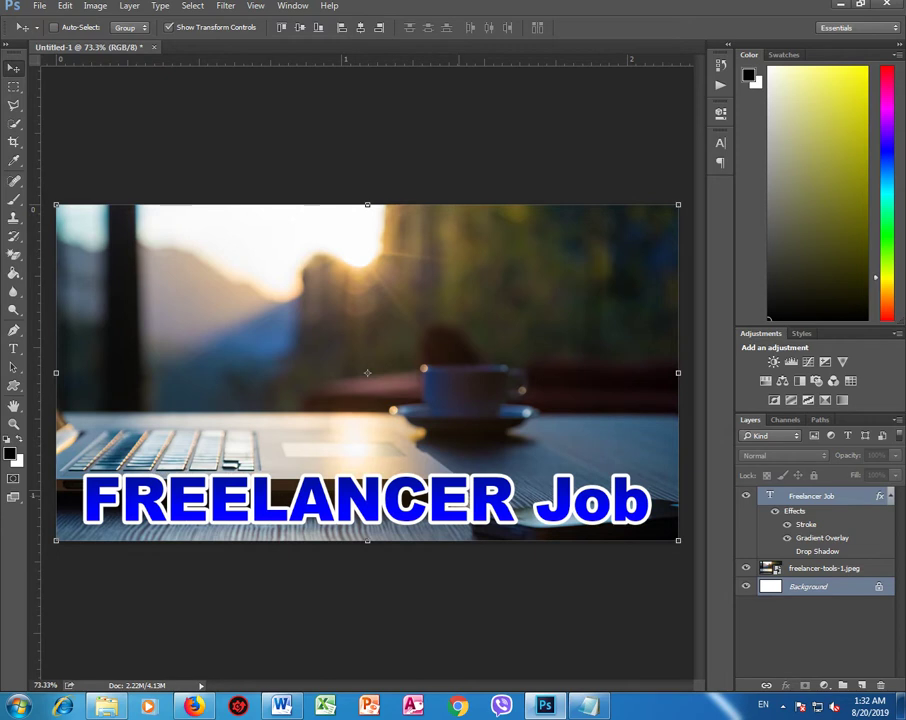
ctrl+click(484, 486)
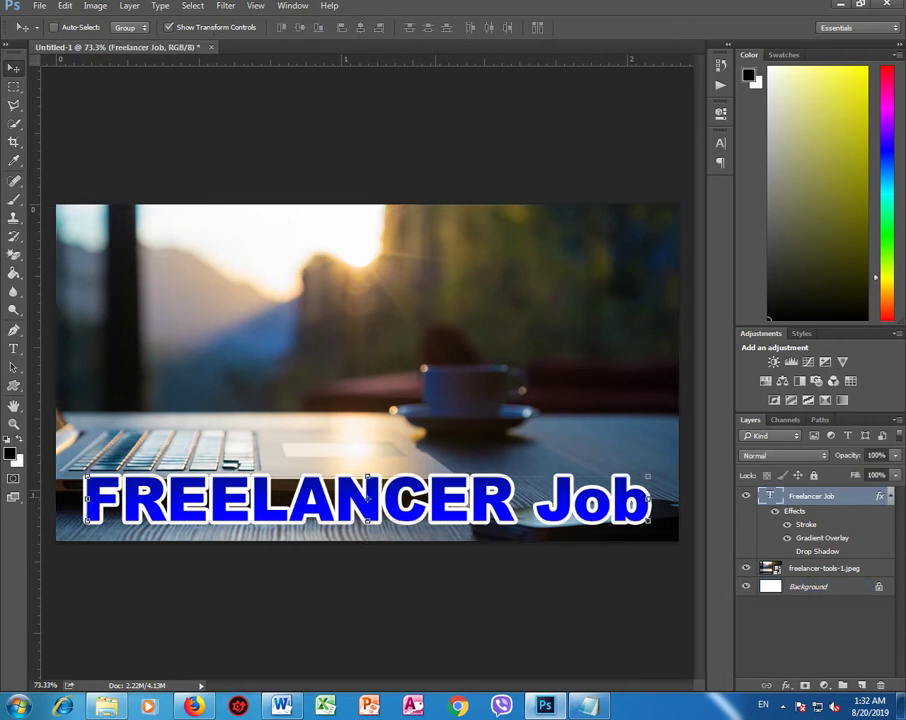
drag(484, 486, 484, 497)
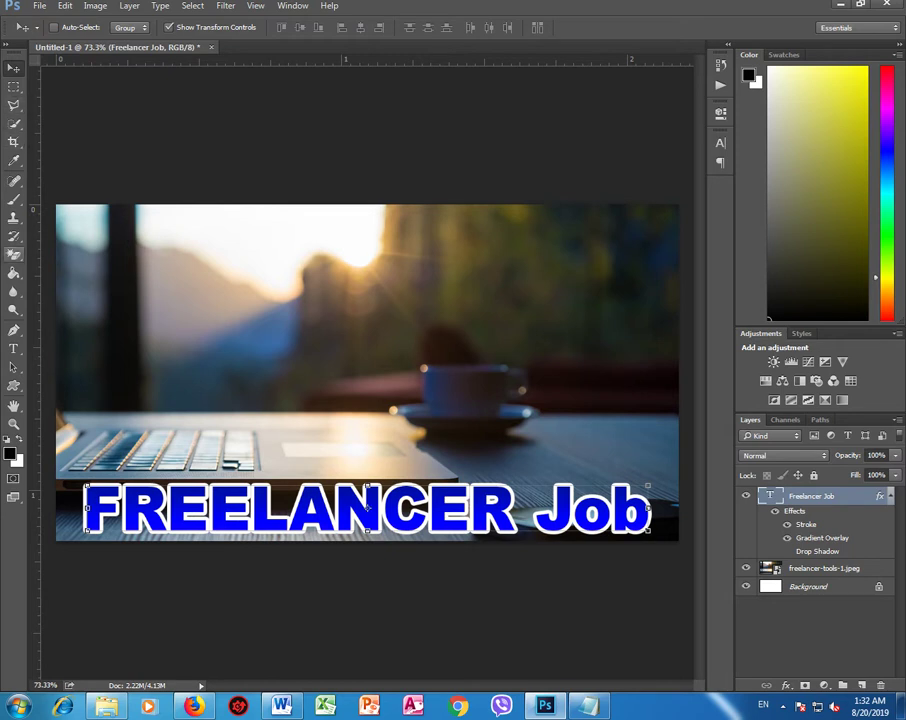
click(13, 349)
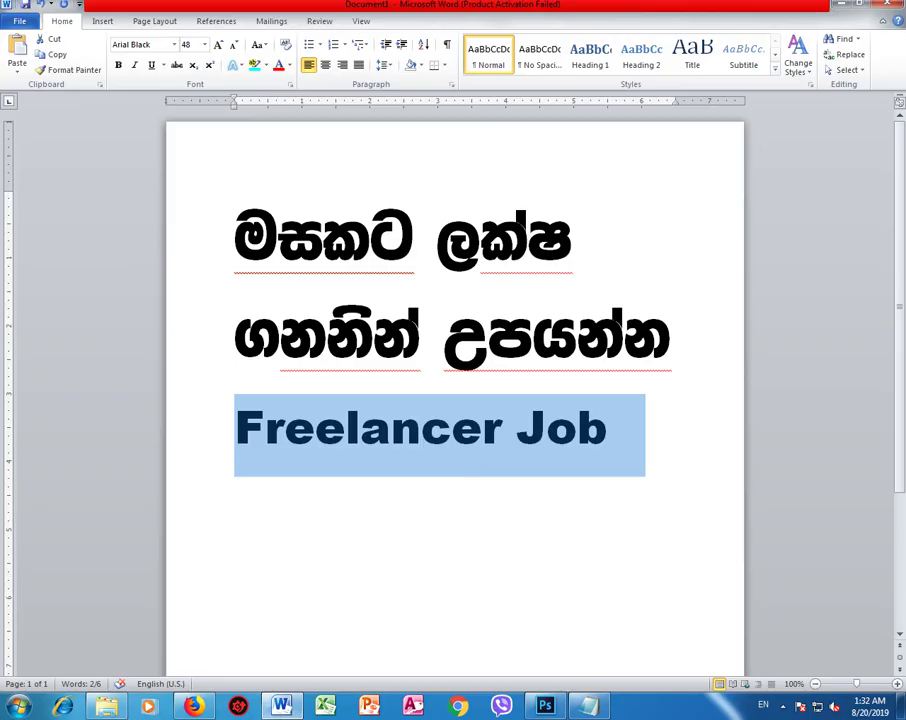
double_click(323, 238)
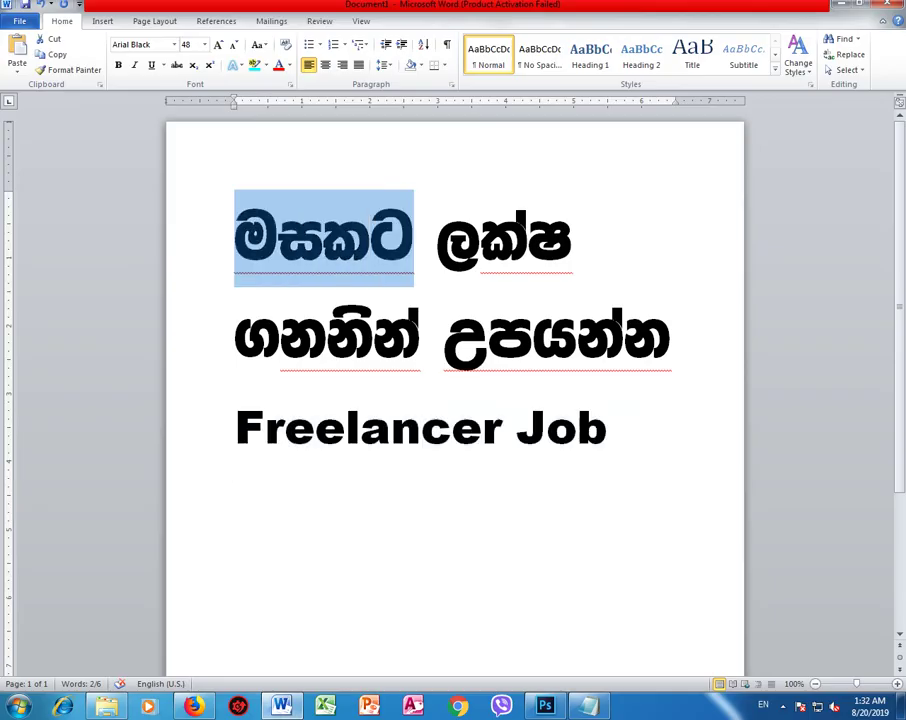
Step: Paste the copied Sinhala word into a new text layer at the banner's top-left
key(alt+Tab)
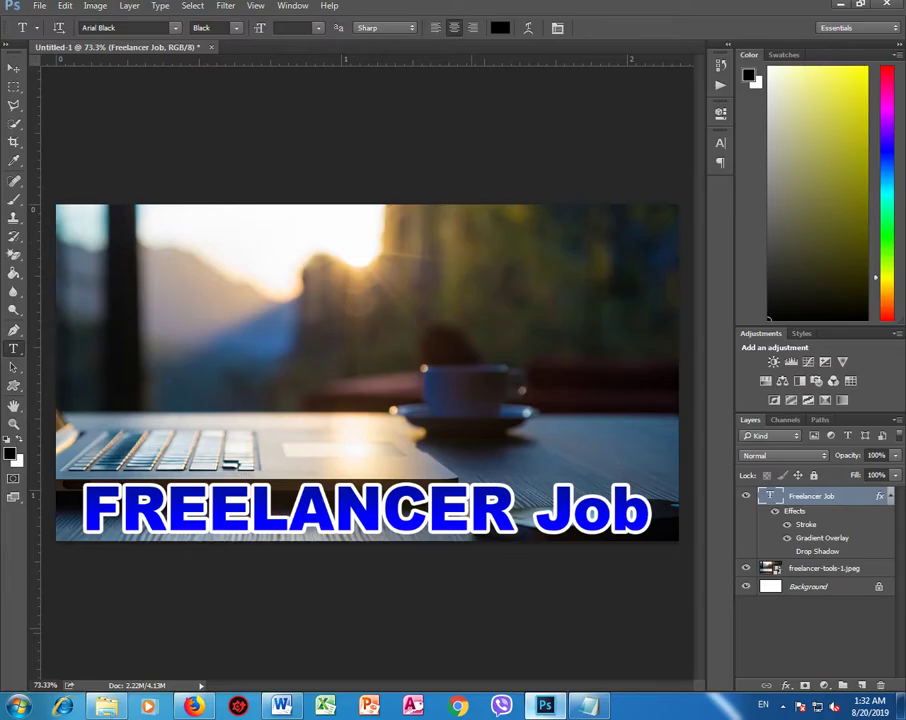
click(136, 255)
text(UILG)
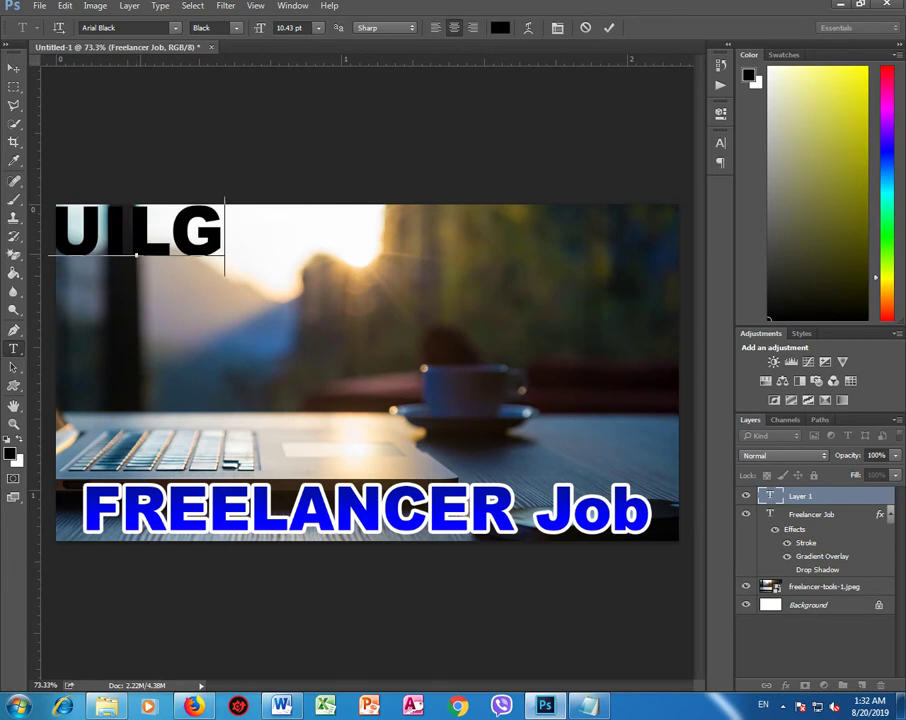
key(ctrl+a)
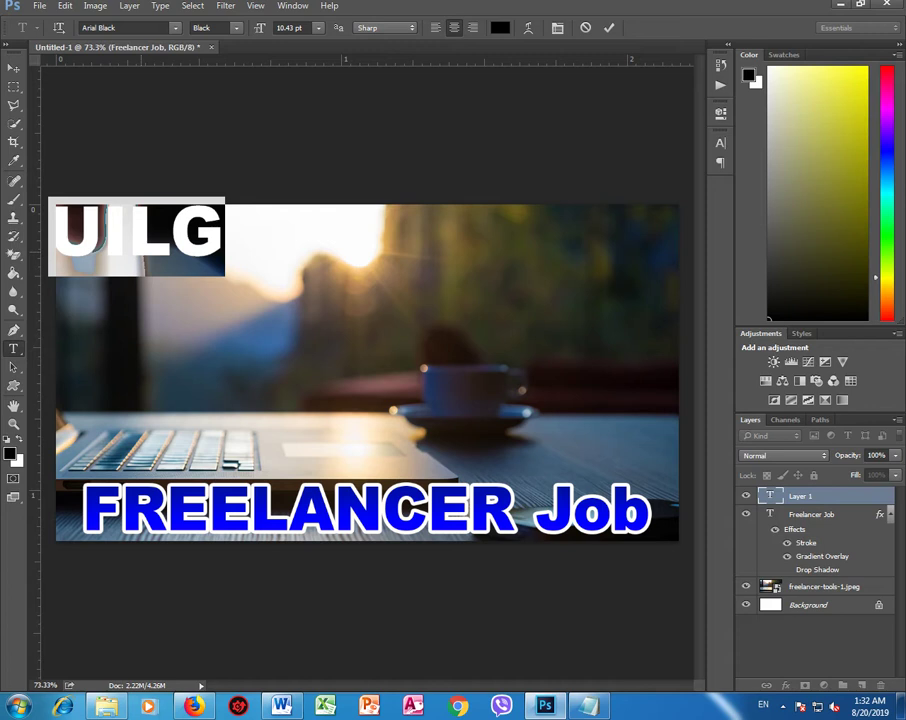
Step: Set the pasted text in the FMBasuru font and drag it slightly right and down
click(123, 28)
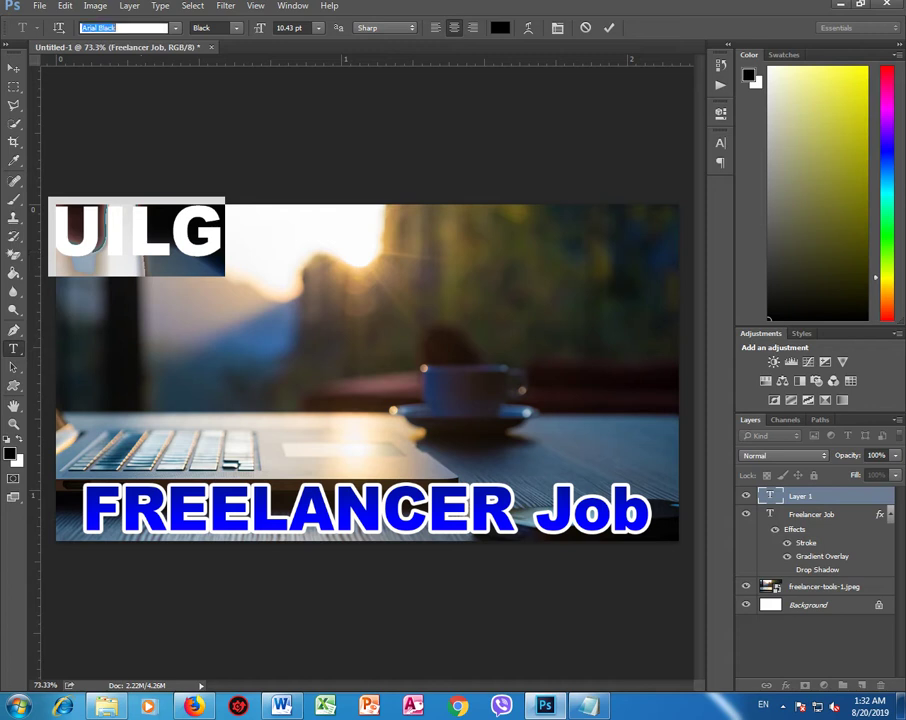
text(fm)
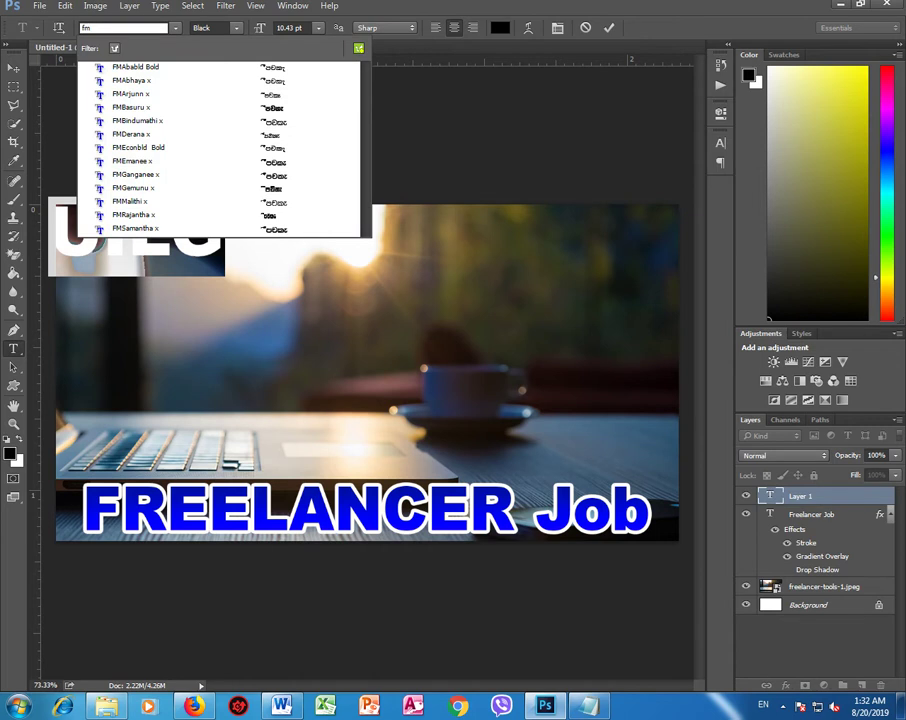
key(Down)
key(Down)
key(Down)
key(Down)
key(Return)
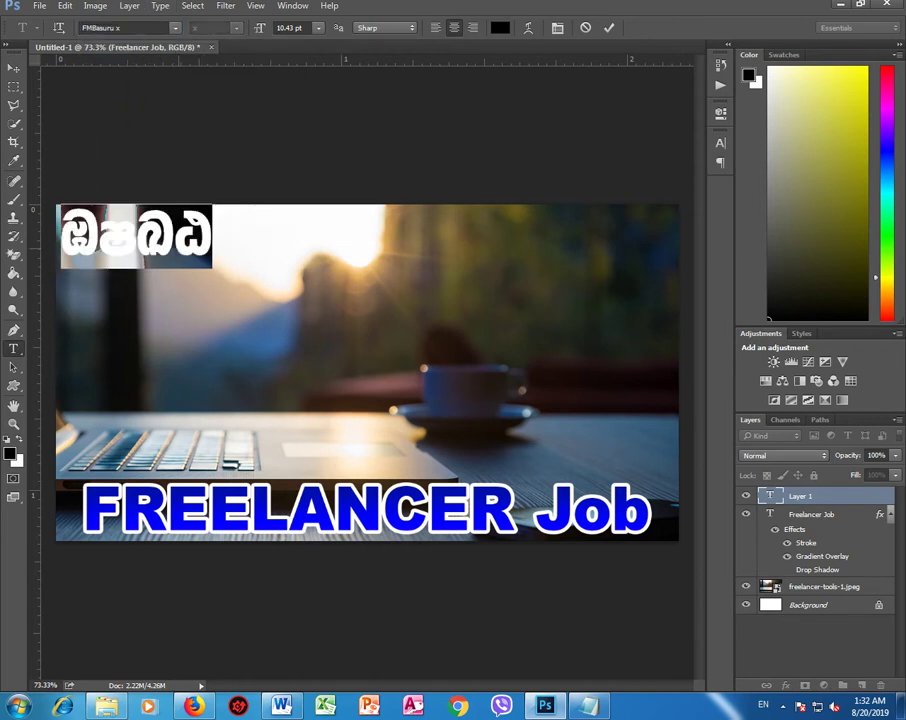
drag(135, 236, 180, 261)
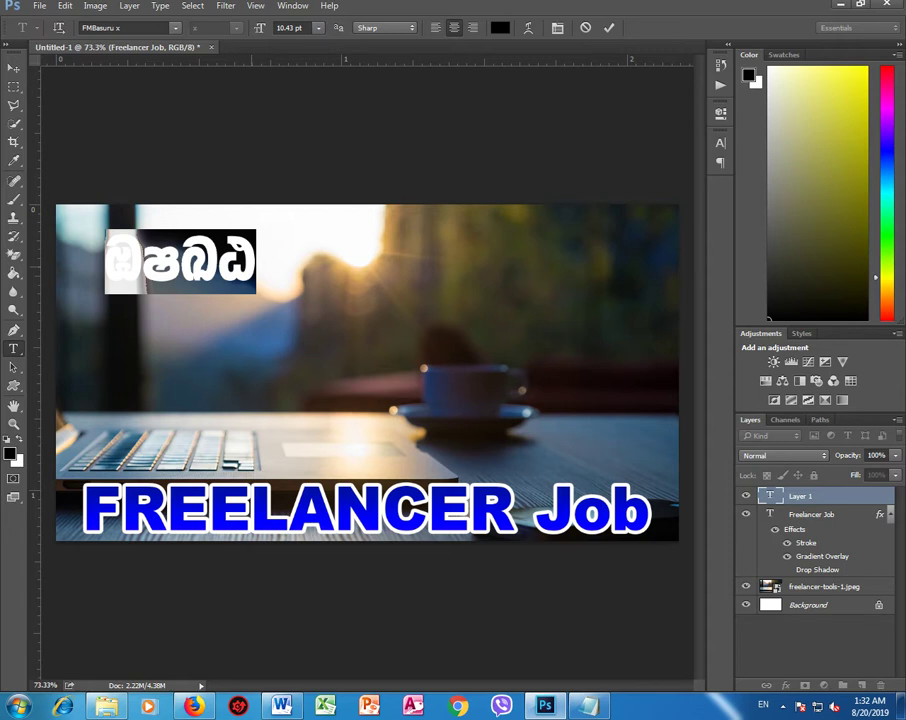
key(Right)
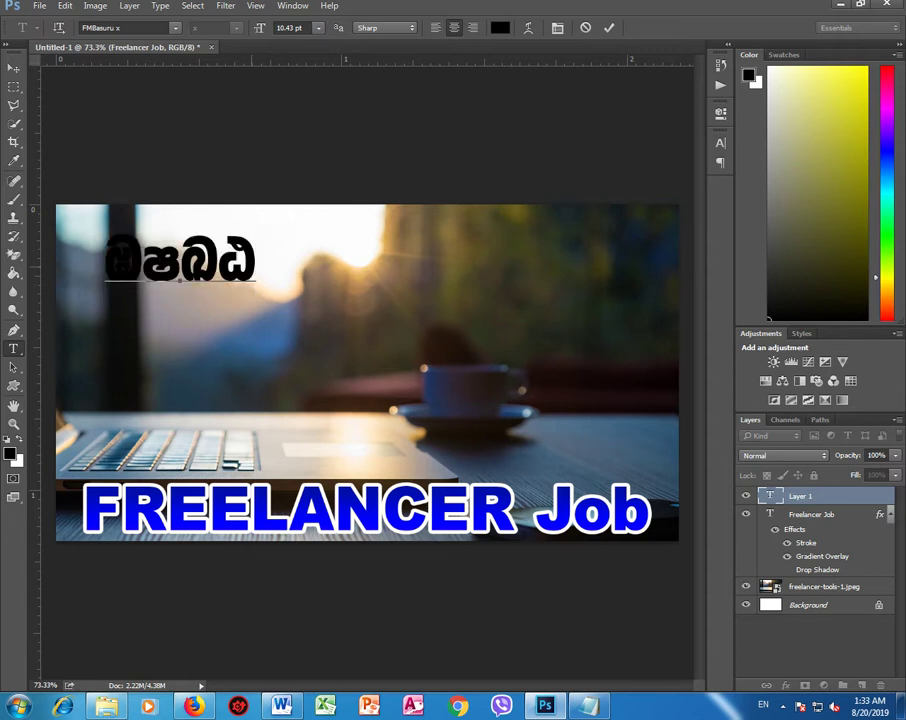
Step: Delete the garbled text from the layer, then copy the first Sinhala word from Word
key(ctrl+a)
key(BackSpace)
key(alt+Tab)
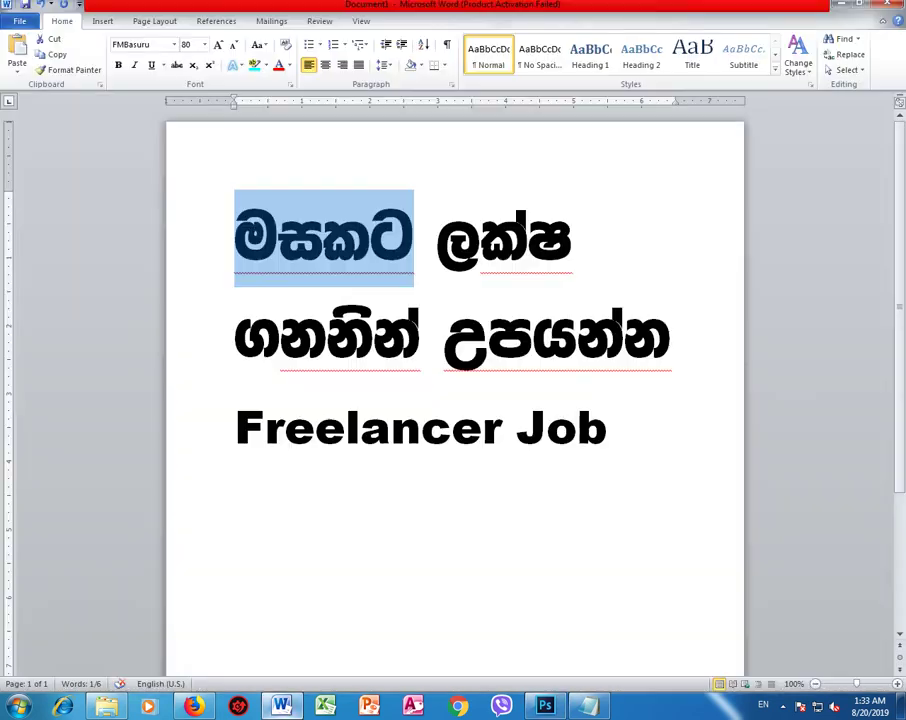
click(371, 240)
double_click(371, 240)
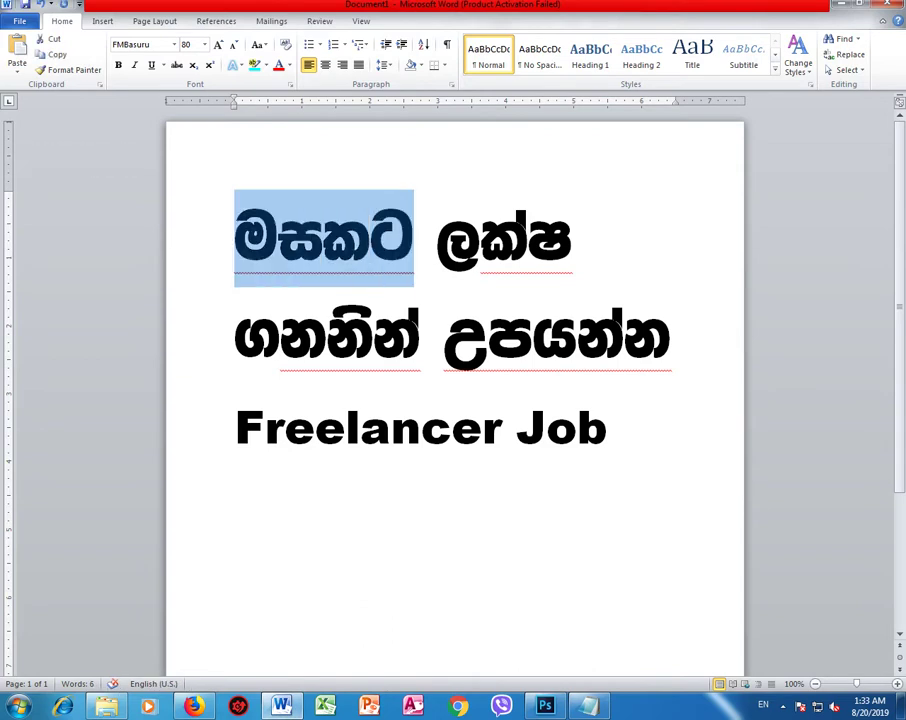
right_click(371, 274)
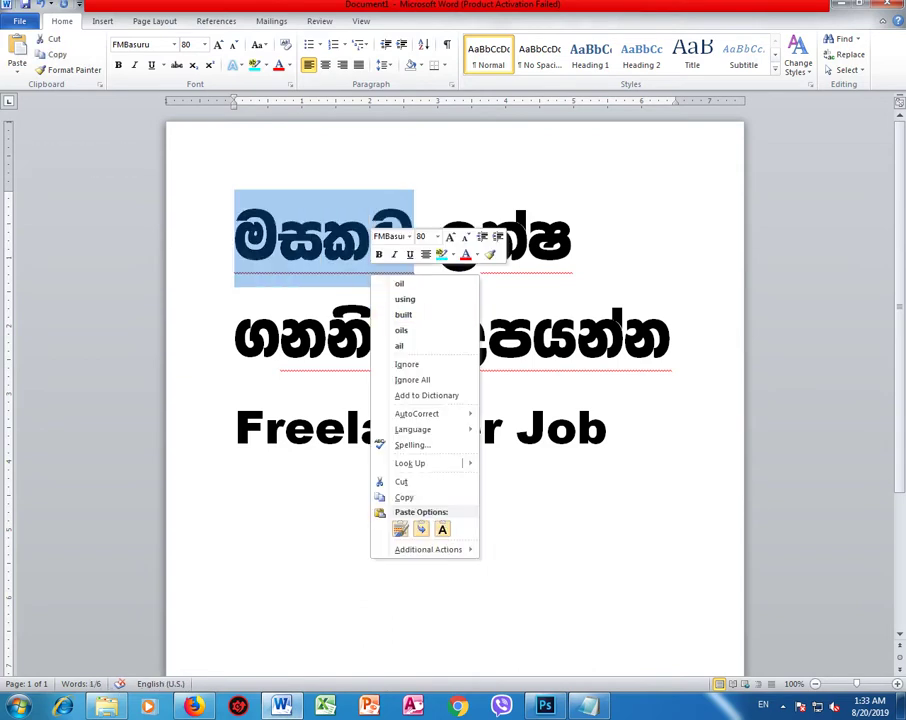
click(390, 498)
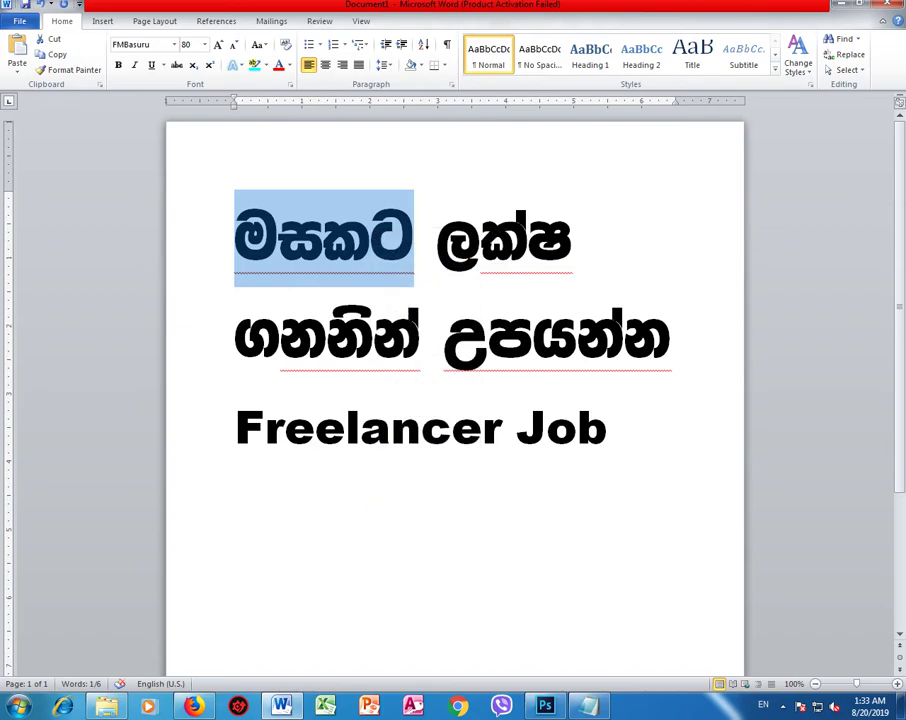
click(386, 500)
key(alt+Tab)
Step: Paste the Sinhala word into the text box and set it in FMBasuru
right_click(180, 280)
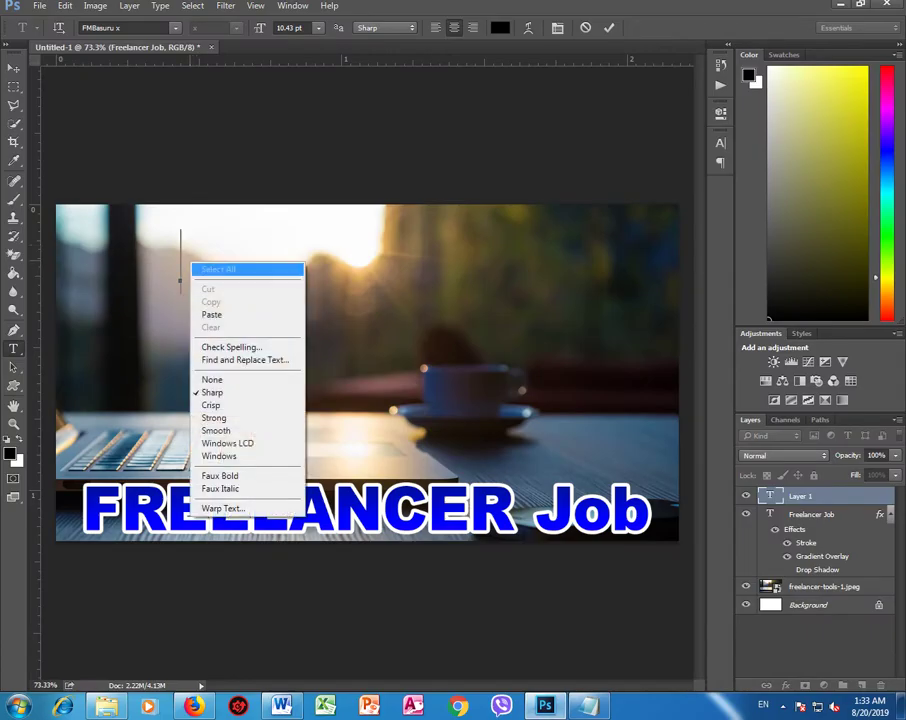
click(220, 313)
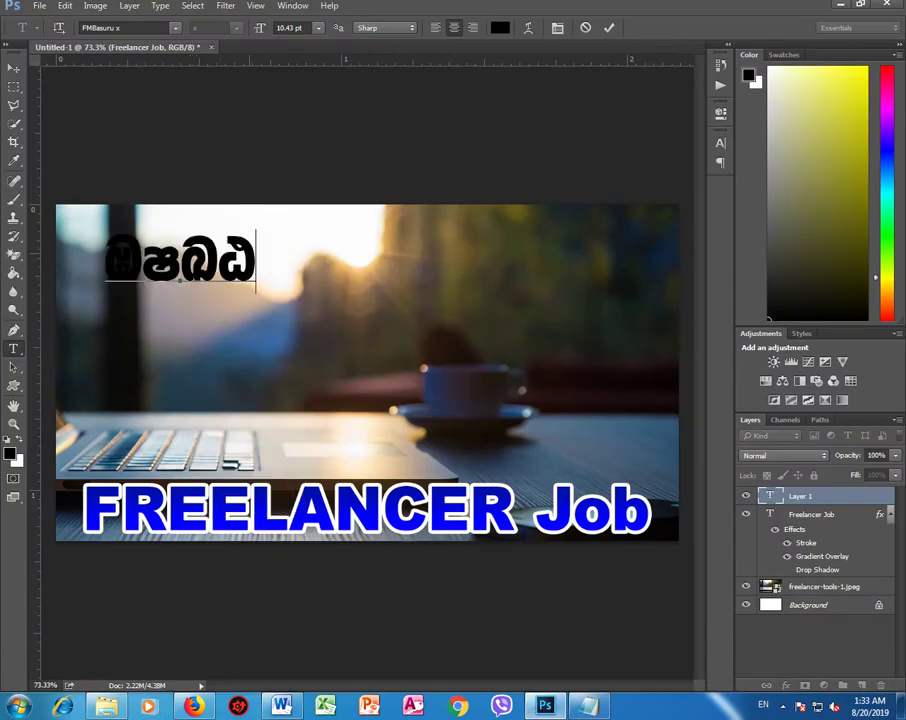
key(ctrl+a)
click(120, 28)
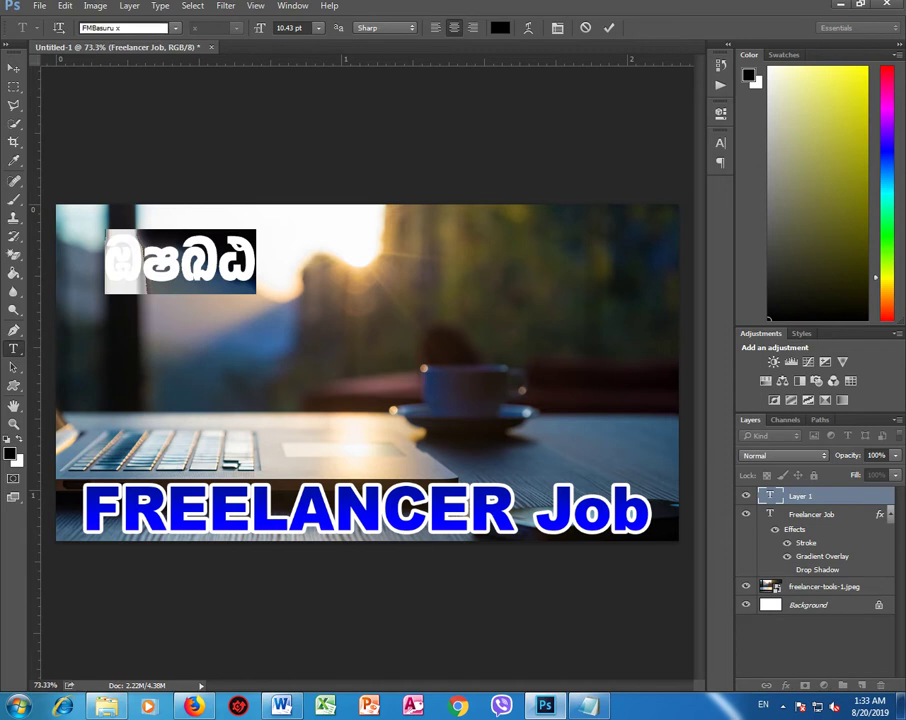
key(ctrl+a)
text(fm)
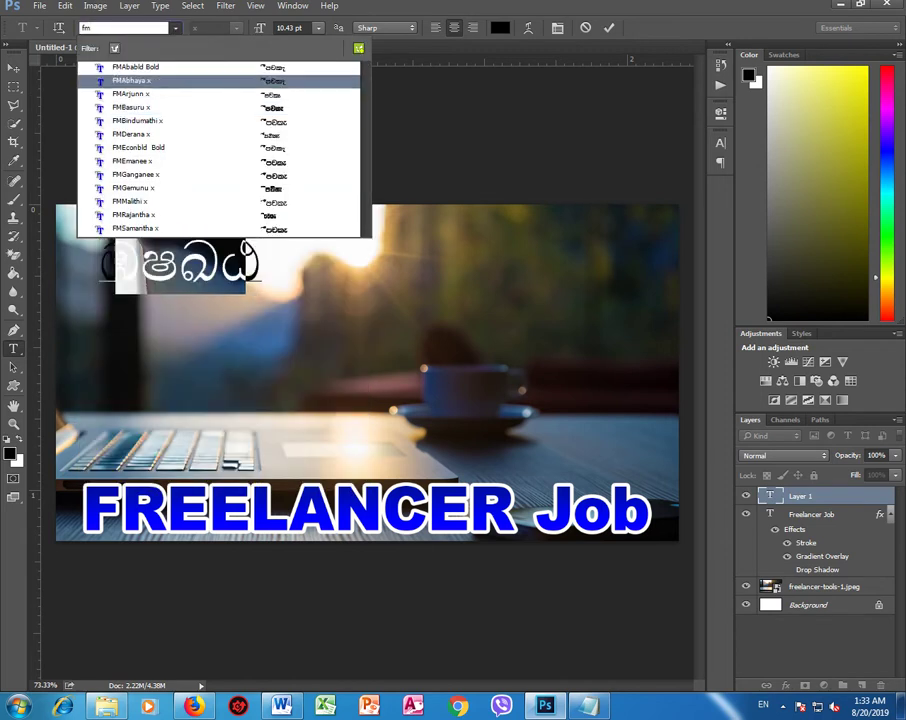
key(Up)
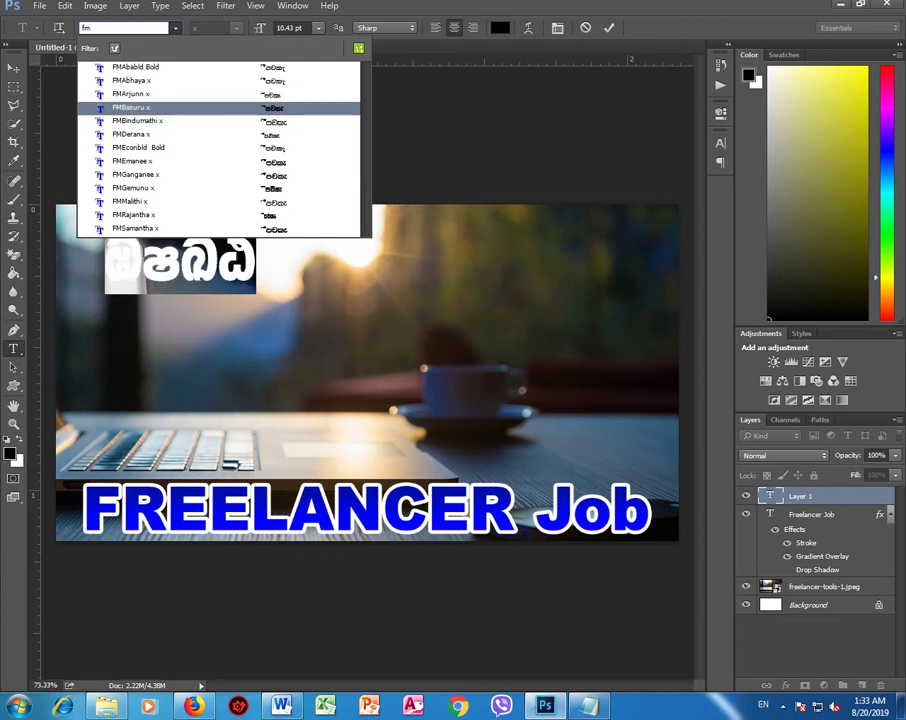
key(Return)
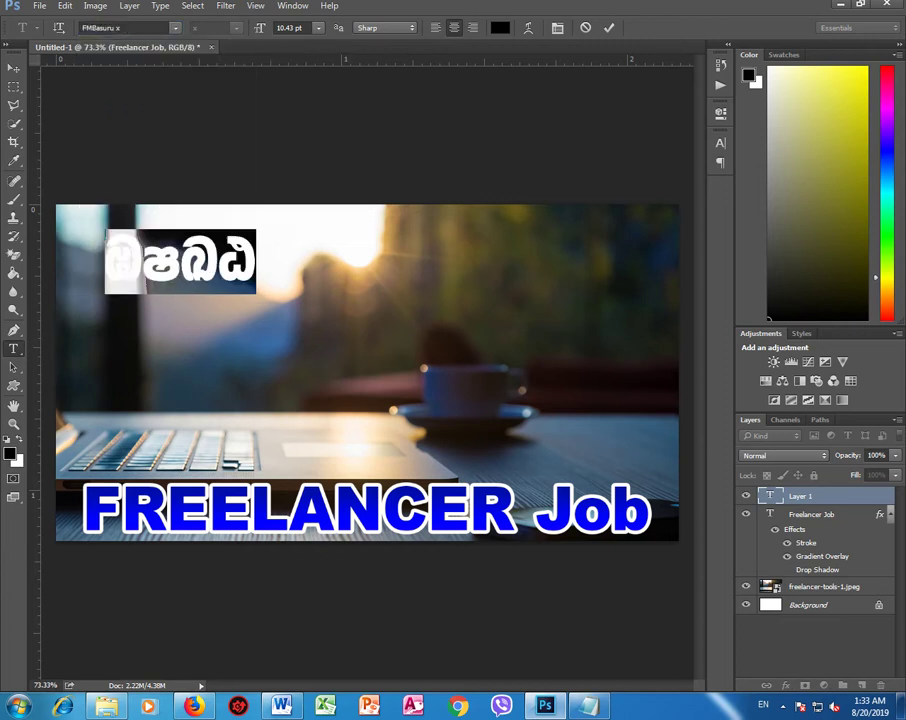
Step: Adjust the vertical scale in the Character panel, check the rendered word, and commit the text
click(720, 143)
click(592, 208)
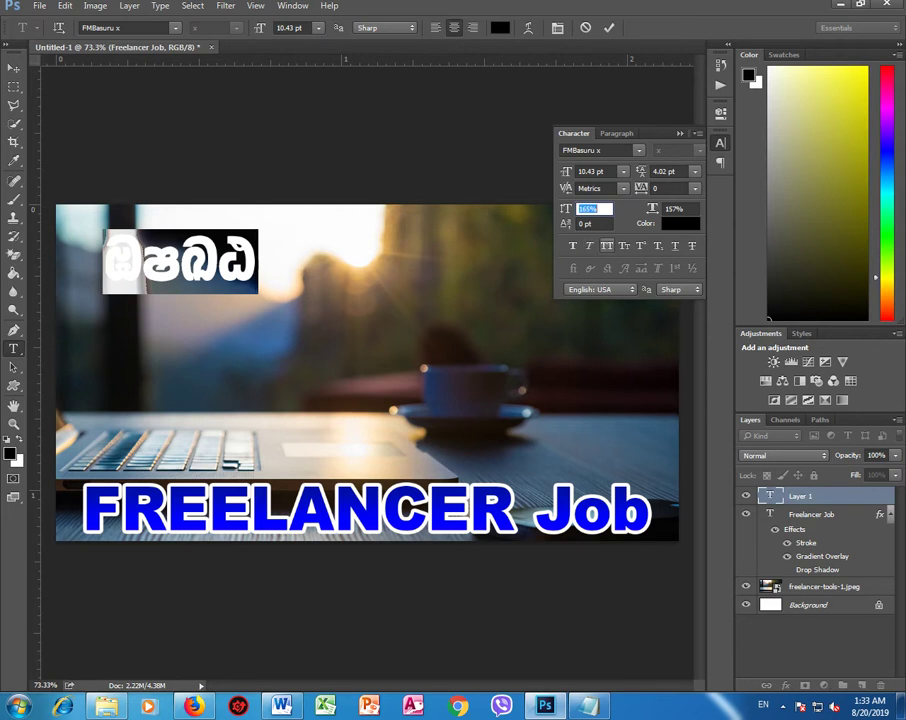
click(148, 255)
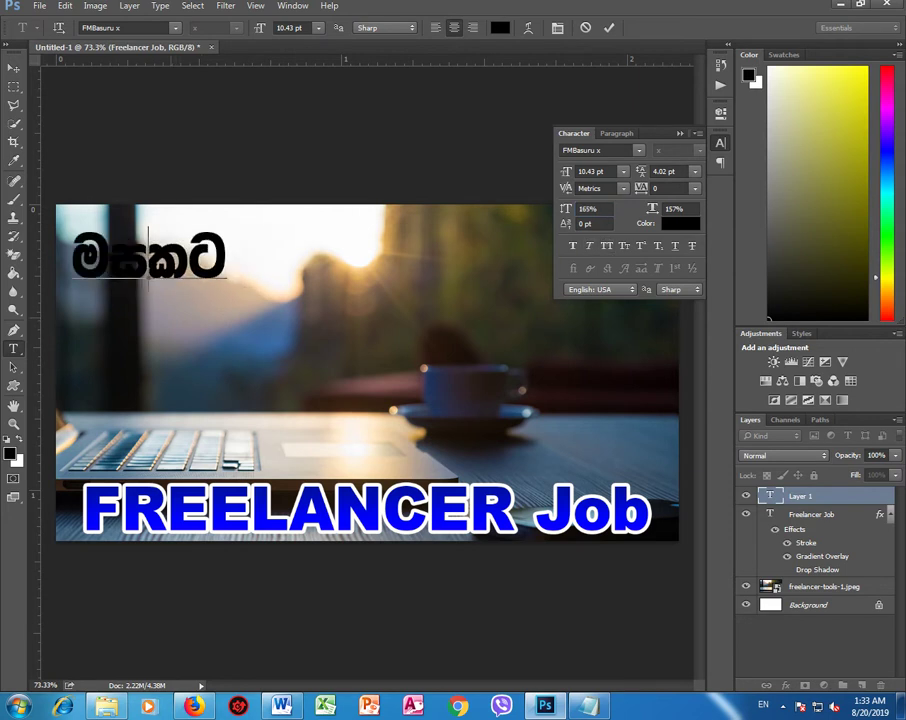
click(680, 133)
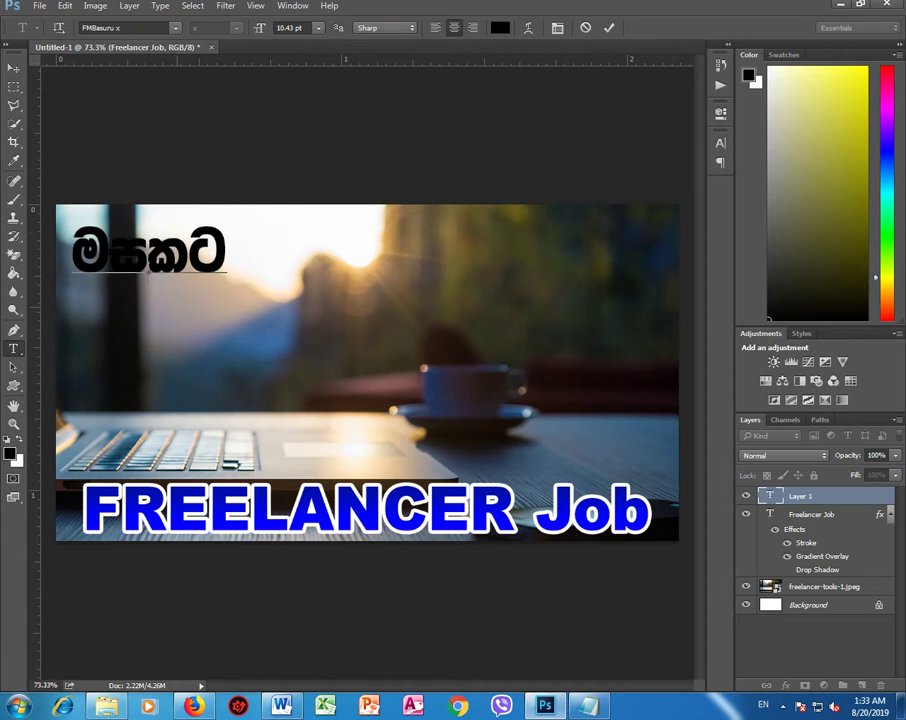
double_click(149, 258)
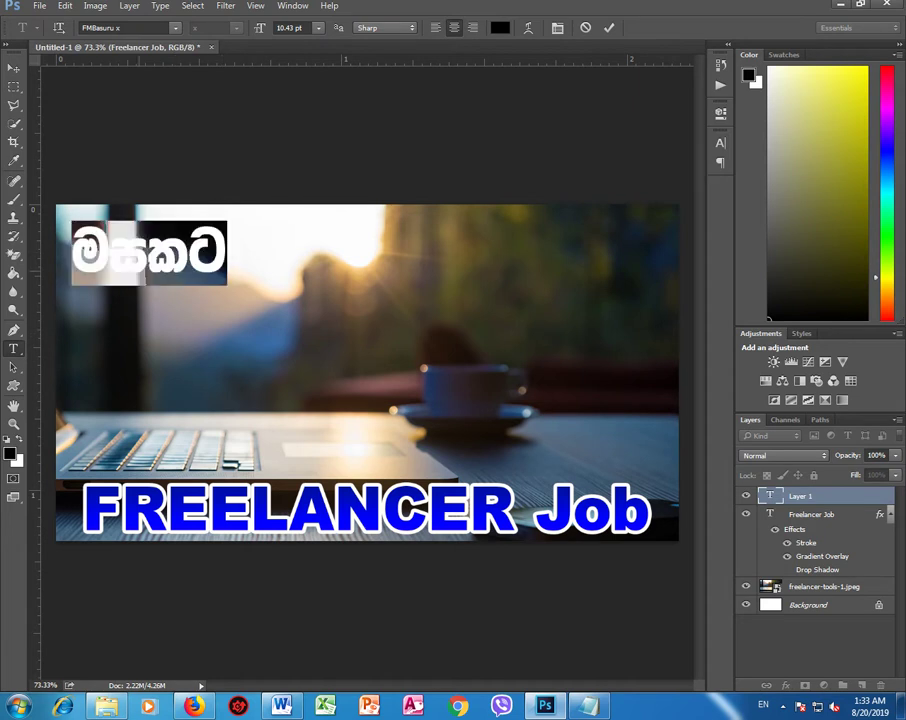
click(149, 262)
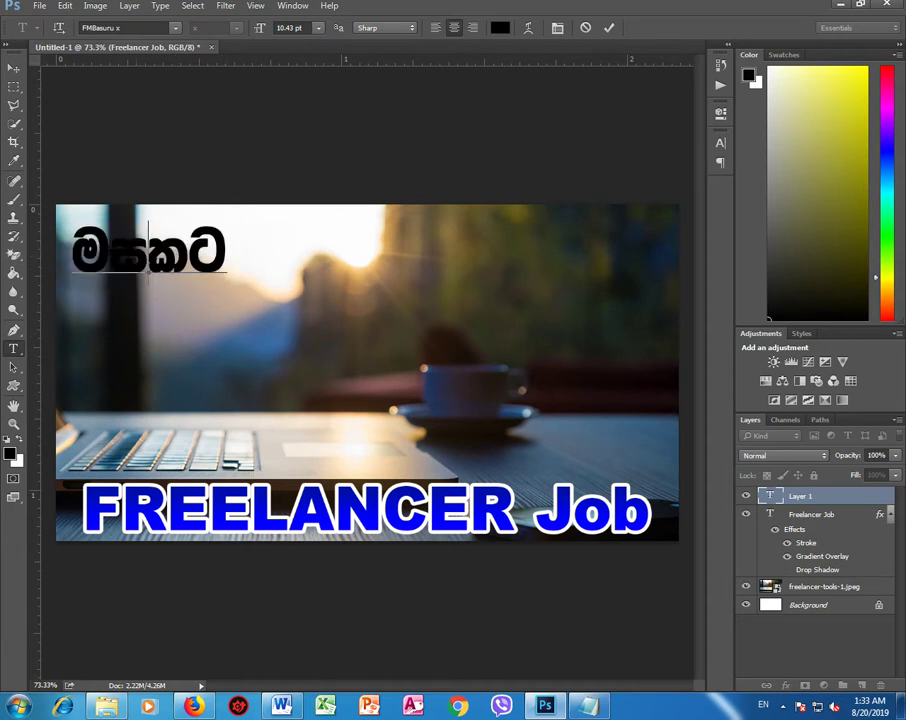
key(ctrl+Return)
Step: Open Layer Style for the Sinhala text, try a Drop Shadow, then turn it off
double_click(840, 495)
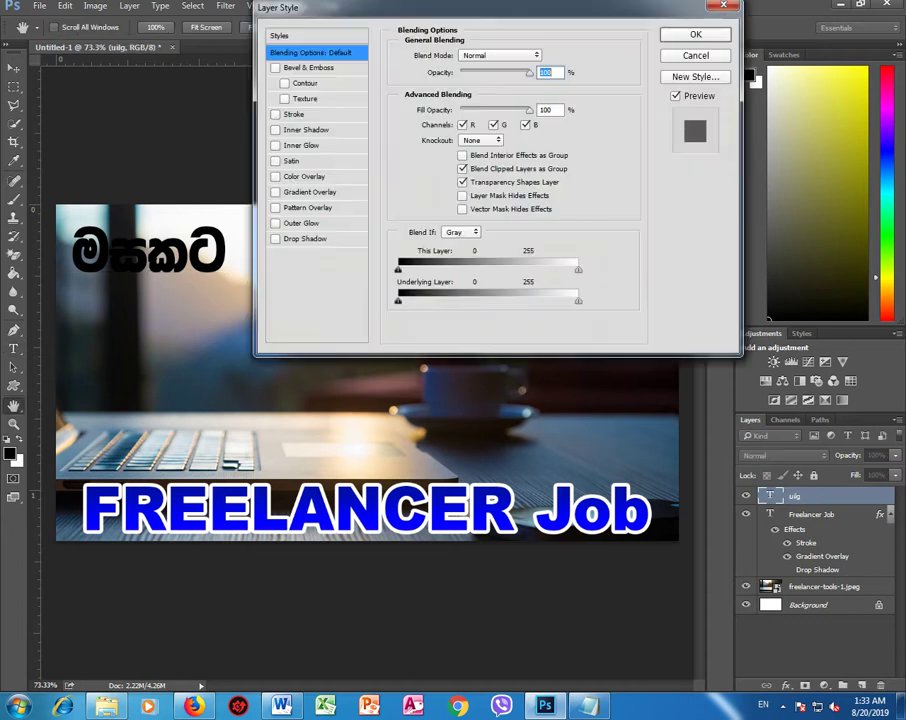
click(305, 238)
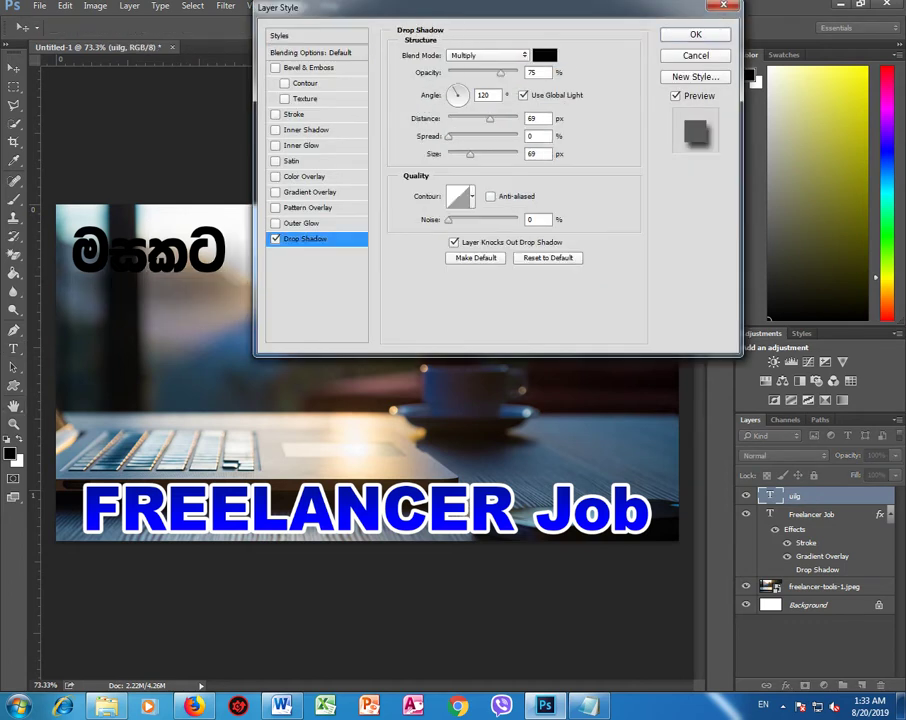
drag(469, 153, 450, 153)
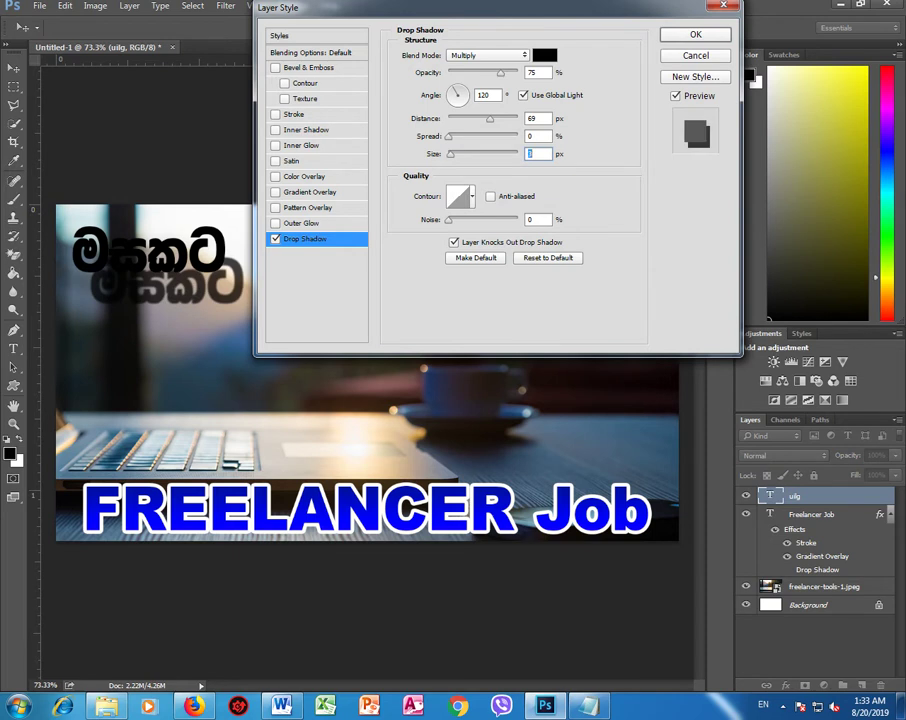
text(3)
click(275, 238)
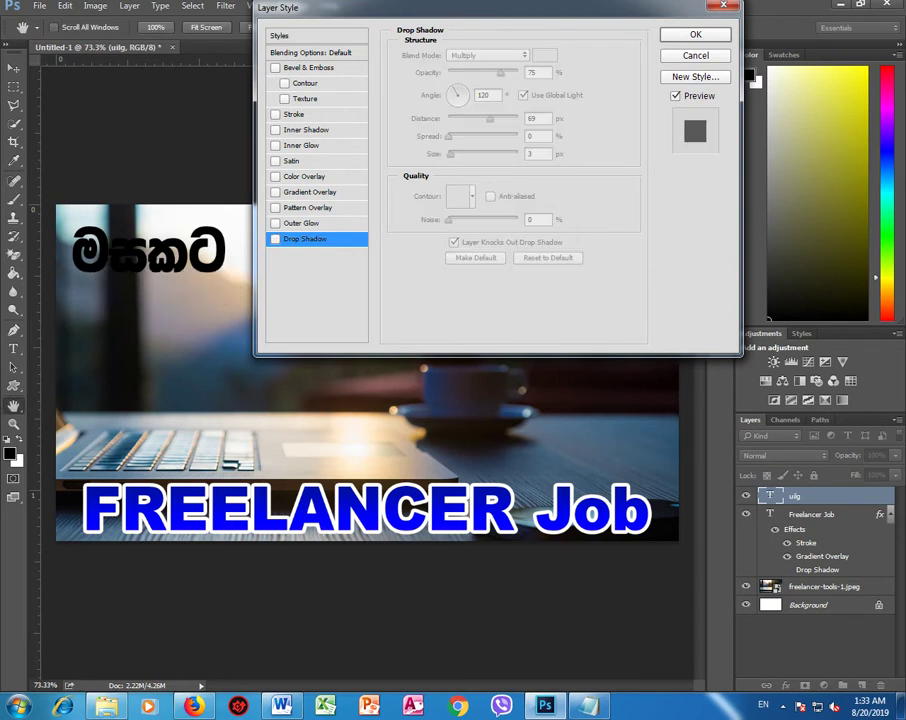
Step: Add a white (ffffff) 9 px Stroke at 100% opacity and enable Gradient Overlay
click(293, 114)
click(430, 152)
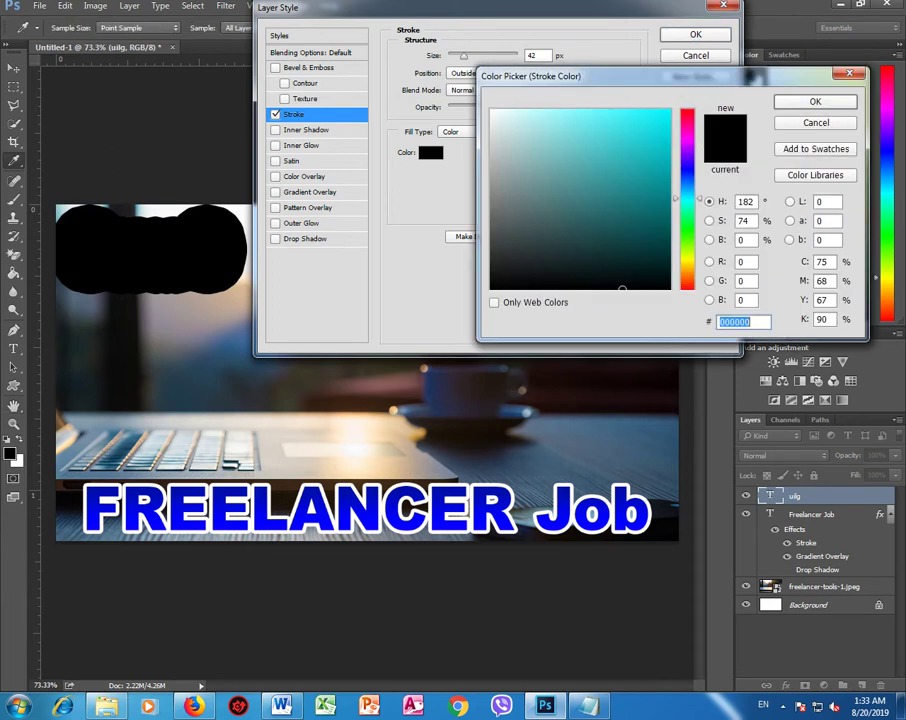
text(ffffff)
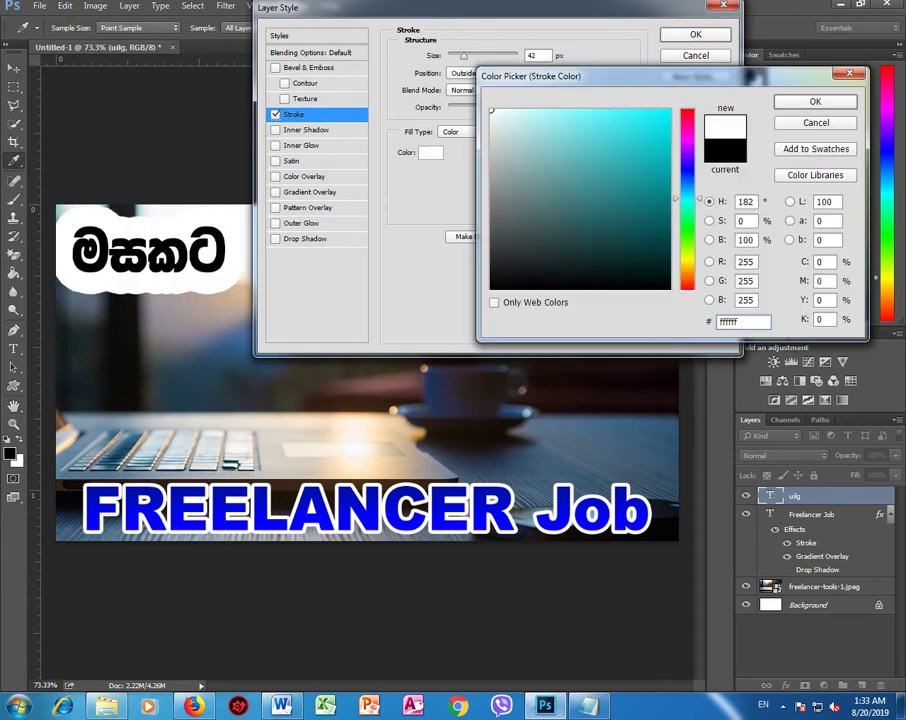
key(Return)
key(Tab)
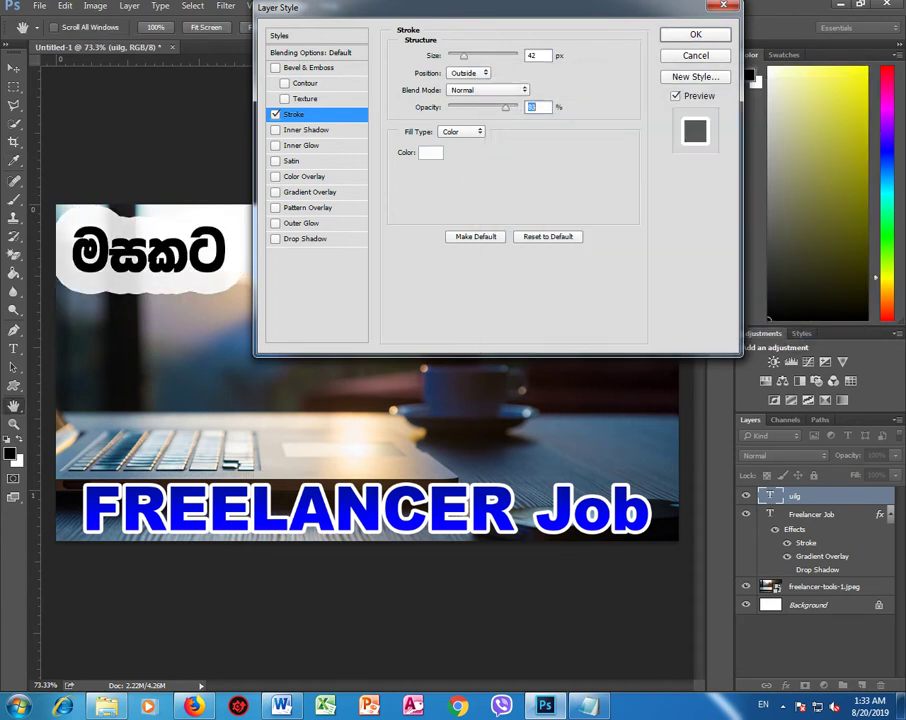
key(shift+Tab)
text(3)
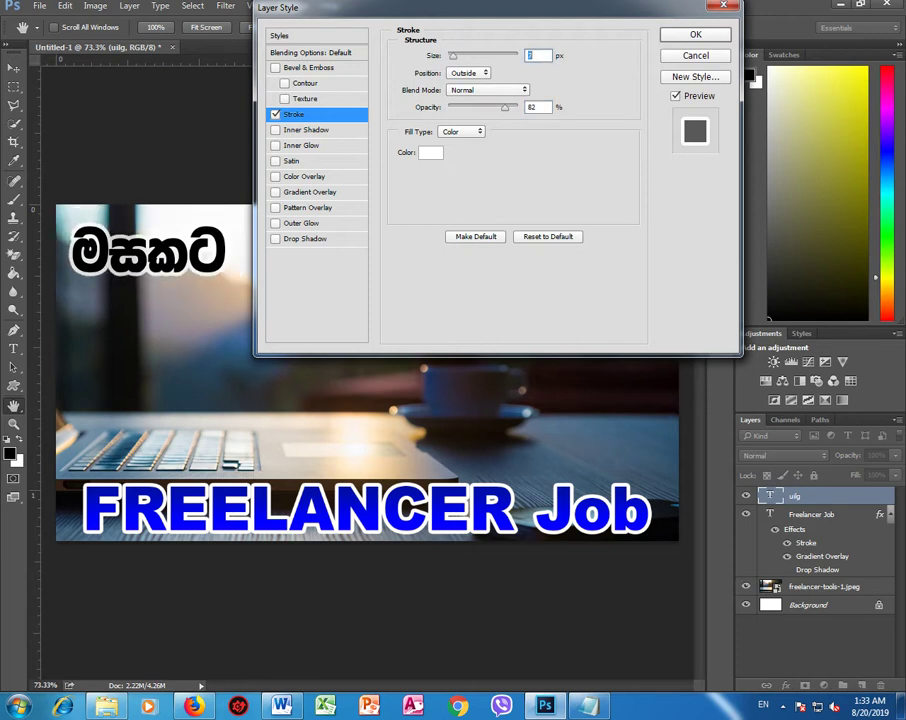
text(9)
key(Tab)
text(100)
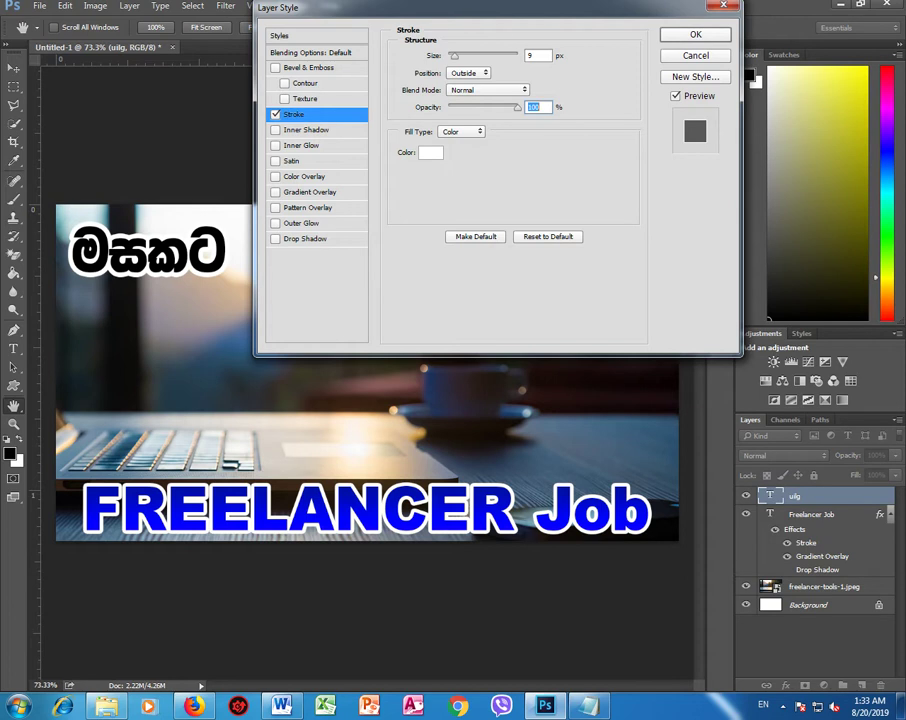
click(309, 192)
Step: Set the gradient's left colour stop to cyan
click(485, 89)
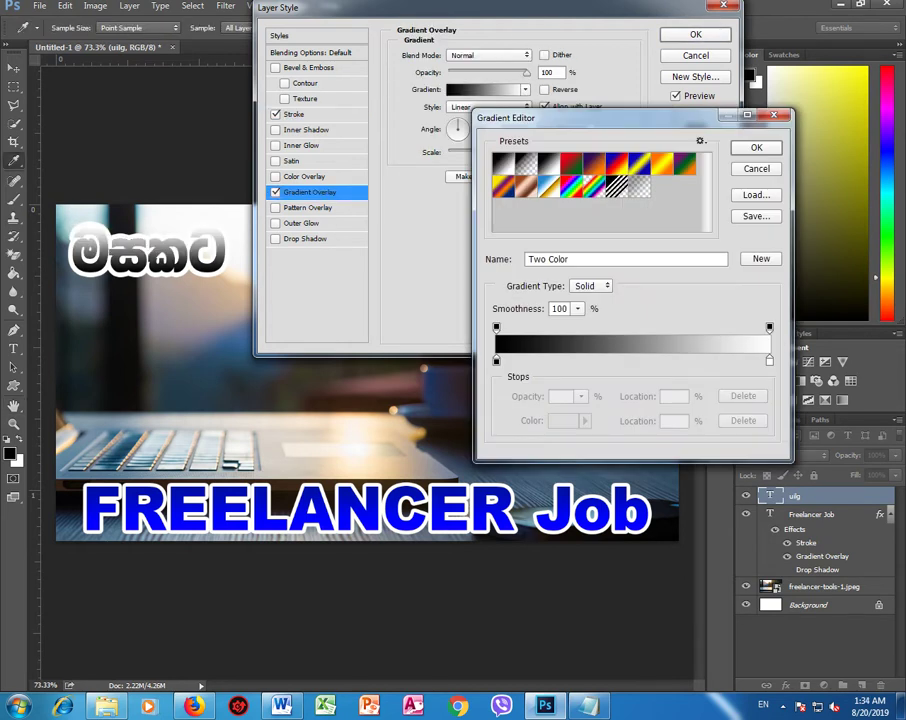
click(496, 361)
double_click(496, 360)
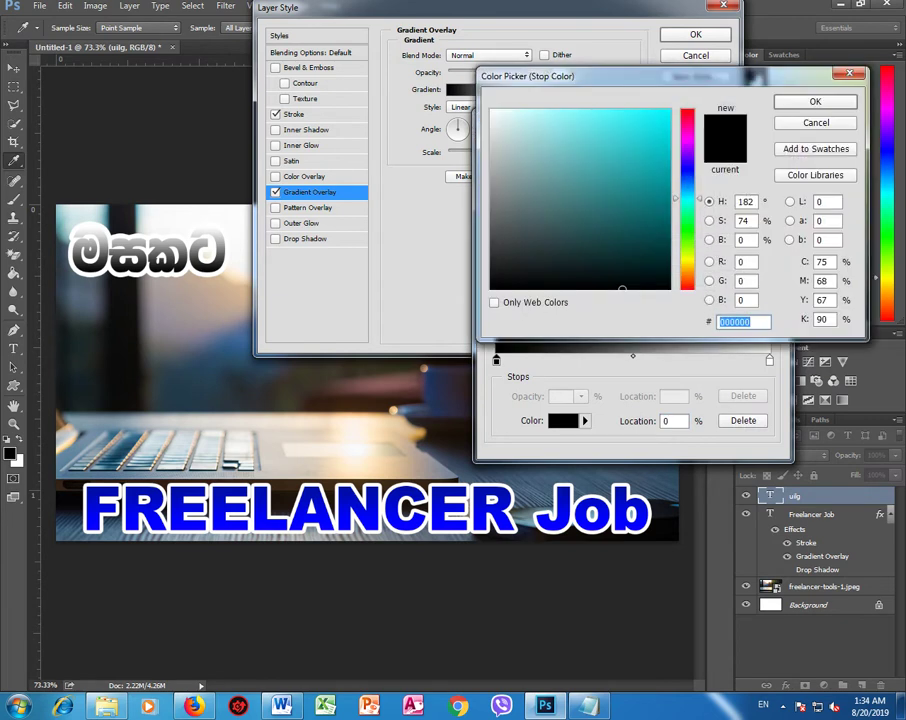
drag(650, 200, 669, 113)
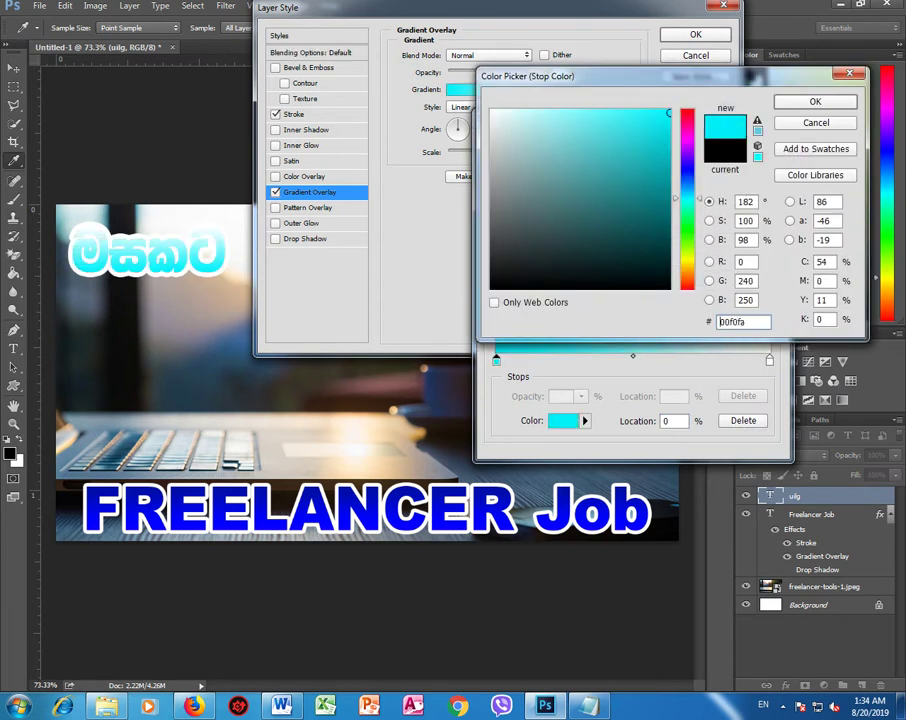
key(Return)
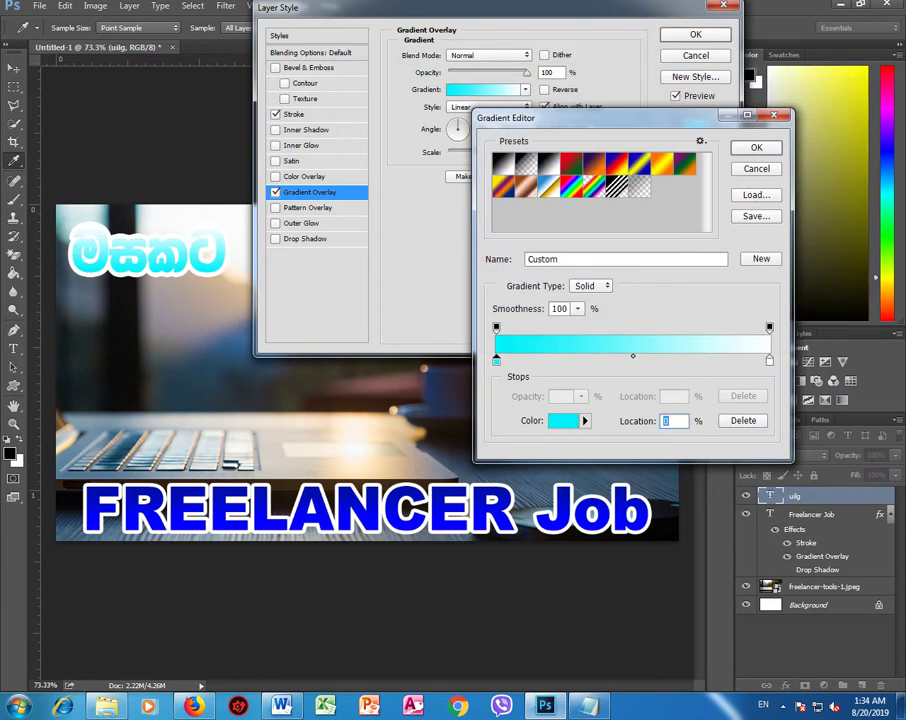
Step: Set the right gradient stop to dark teal and apply the layer styles
double_click(769, 360)
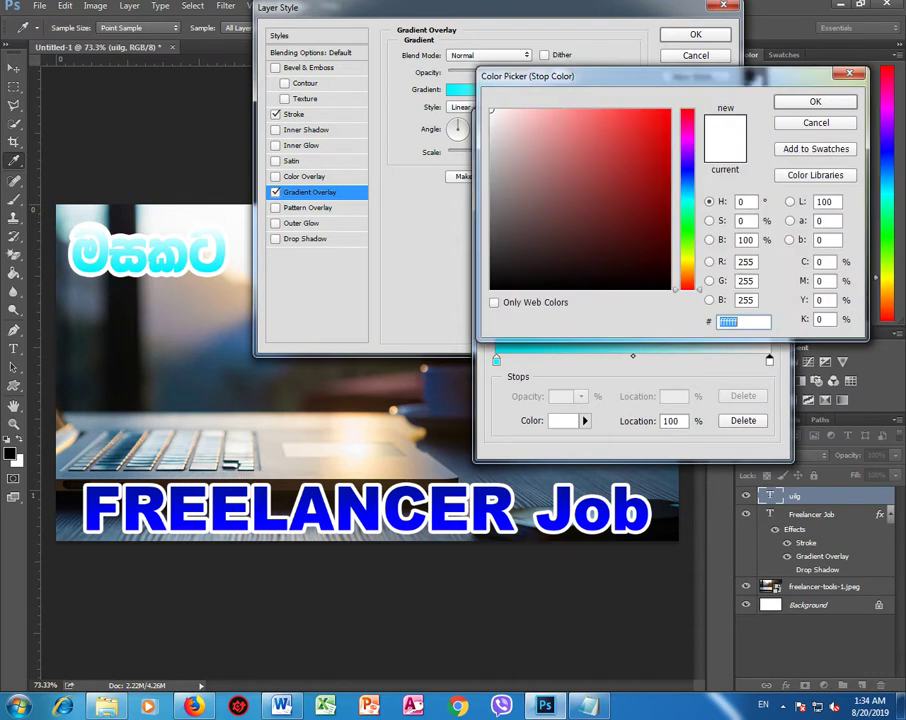
drag(687, 289, 687, 201)
click(669, 150)
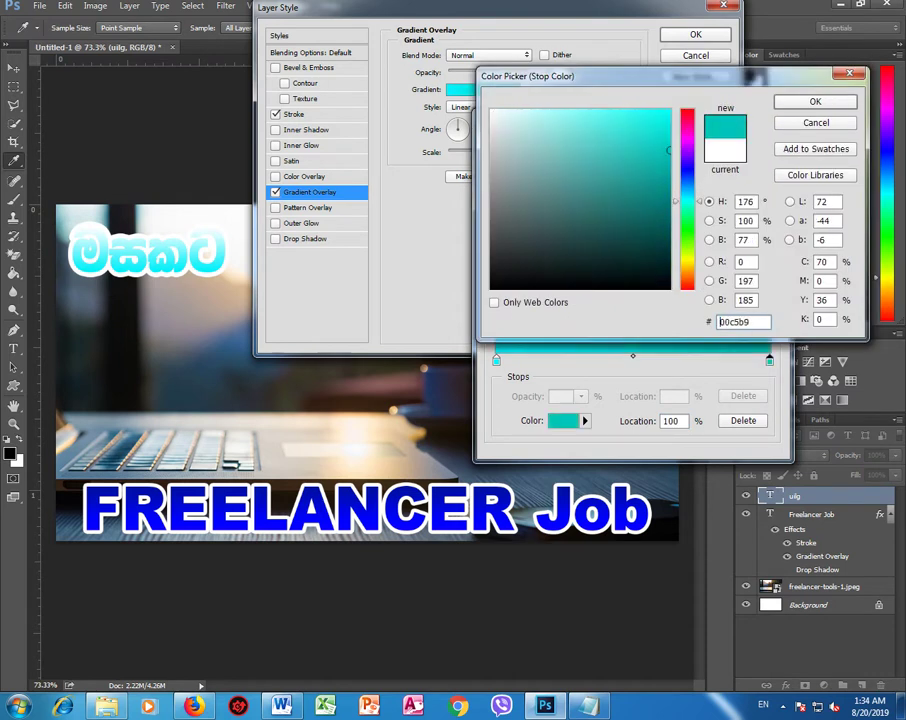
drag(669, 150, 669, 159)
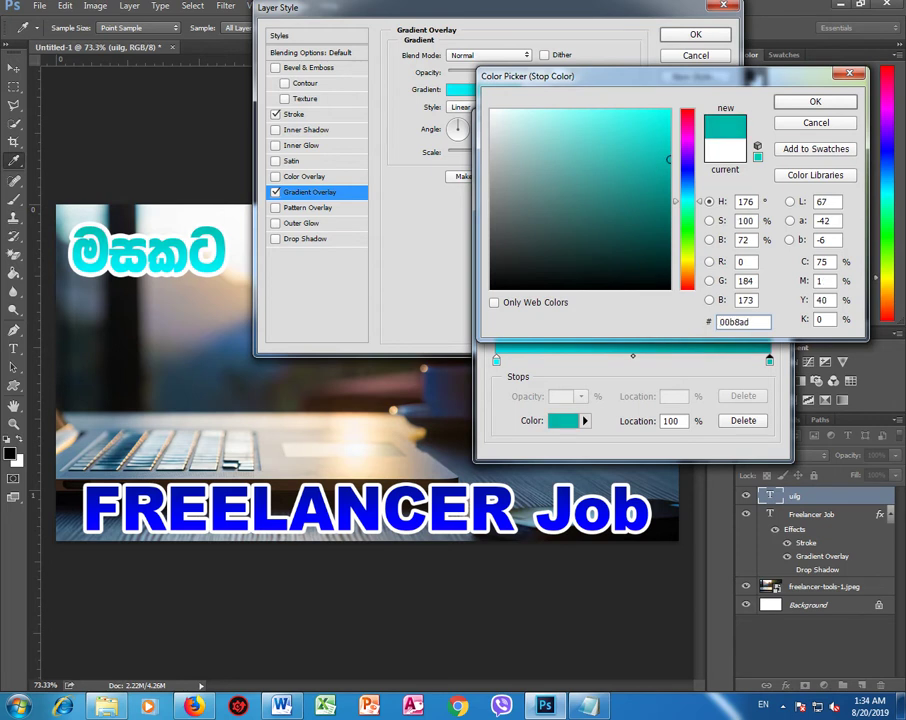
mouse_move(669, 159)
mouse_down()
mouse_move(643, 208)
mouse_move(669, 181)
mouse_move(669, 219)
mouse_up()
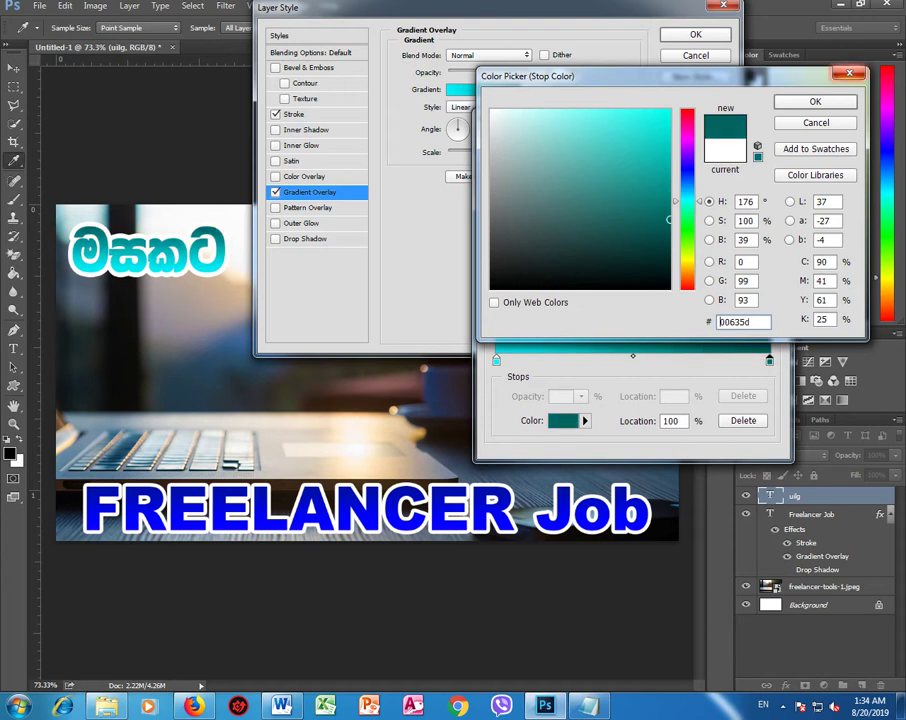
key(Return)
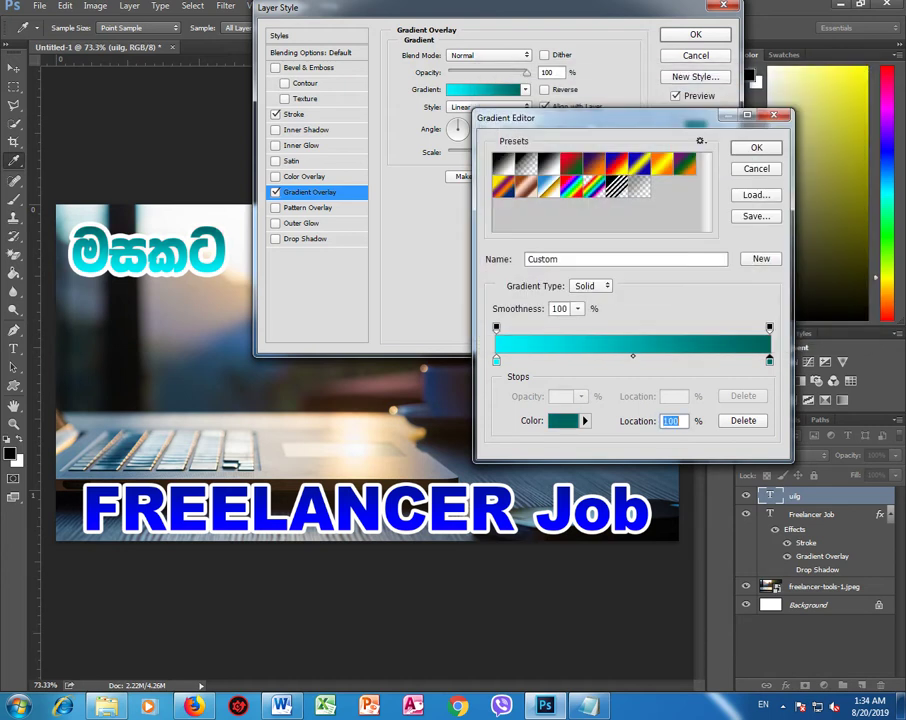
key(Return)
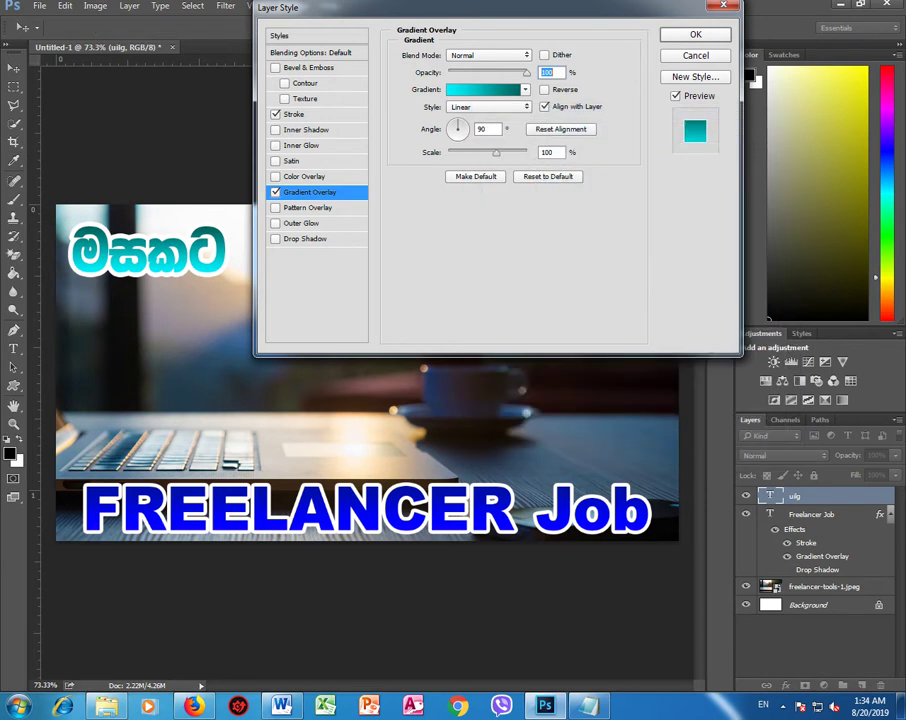
key(Return)
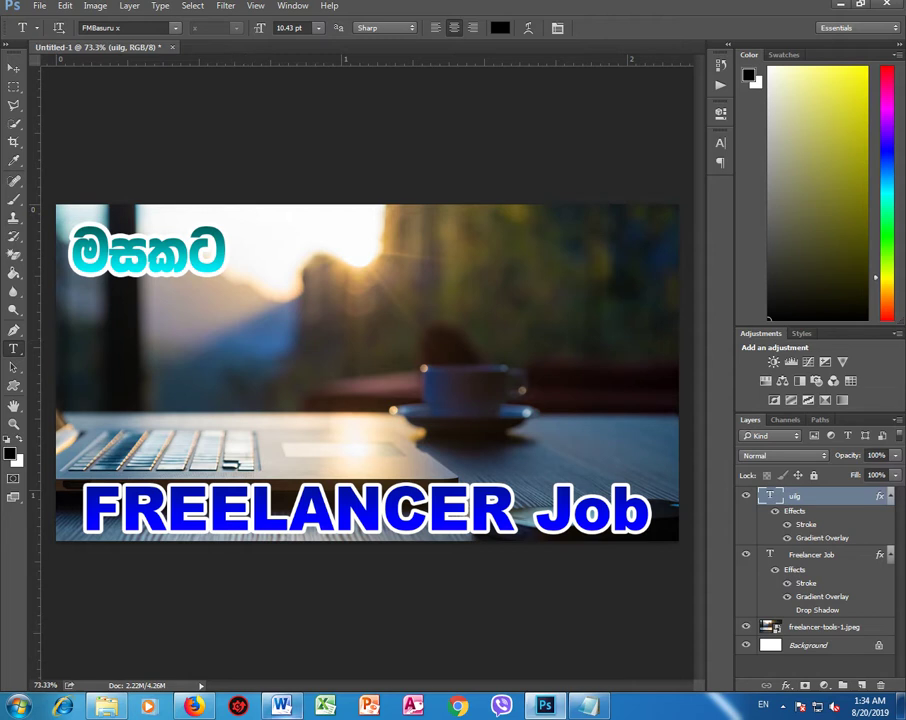
Step: Copy the word ලක්ෂ from the Word draft and return to Photoshop
key(alt+Tab)
double_click(515, 238)
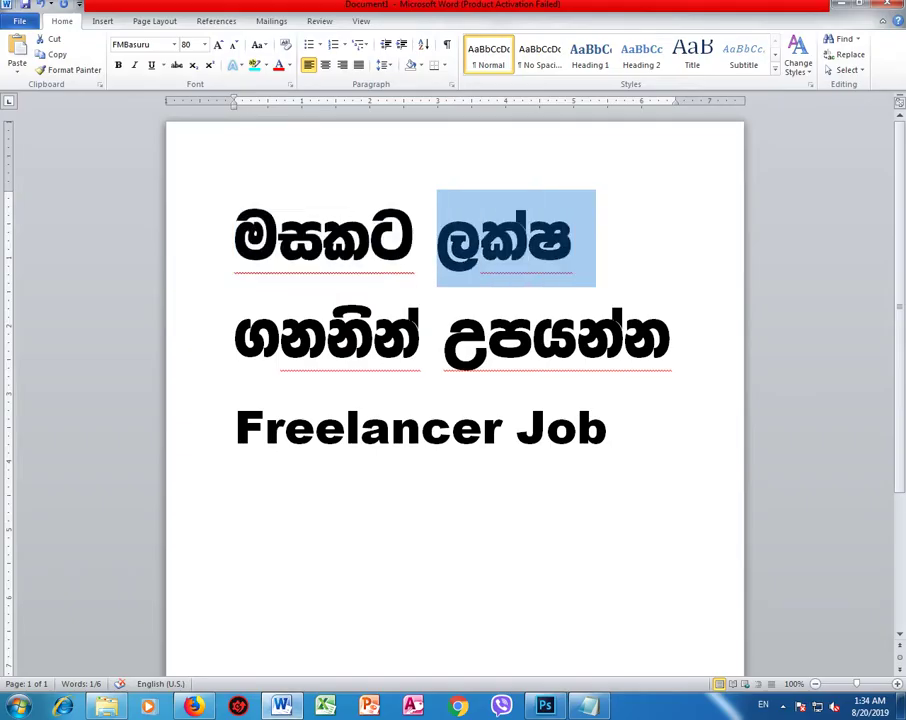
right_click(458, 238)
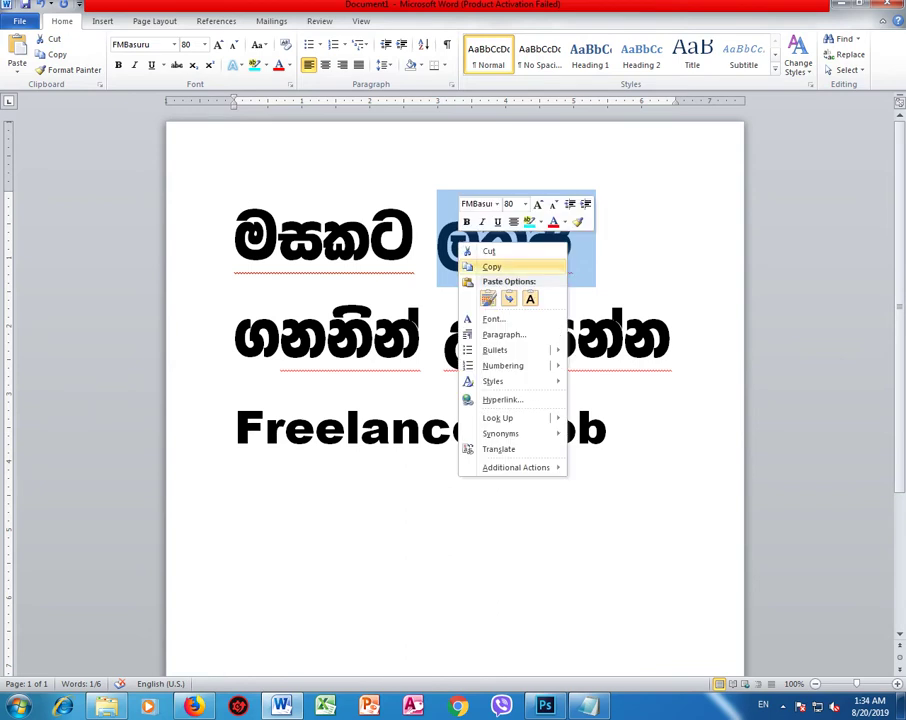
click(482, 264)
key(alt+Tab)
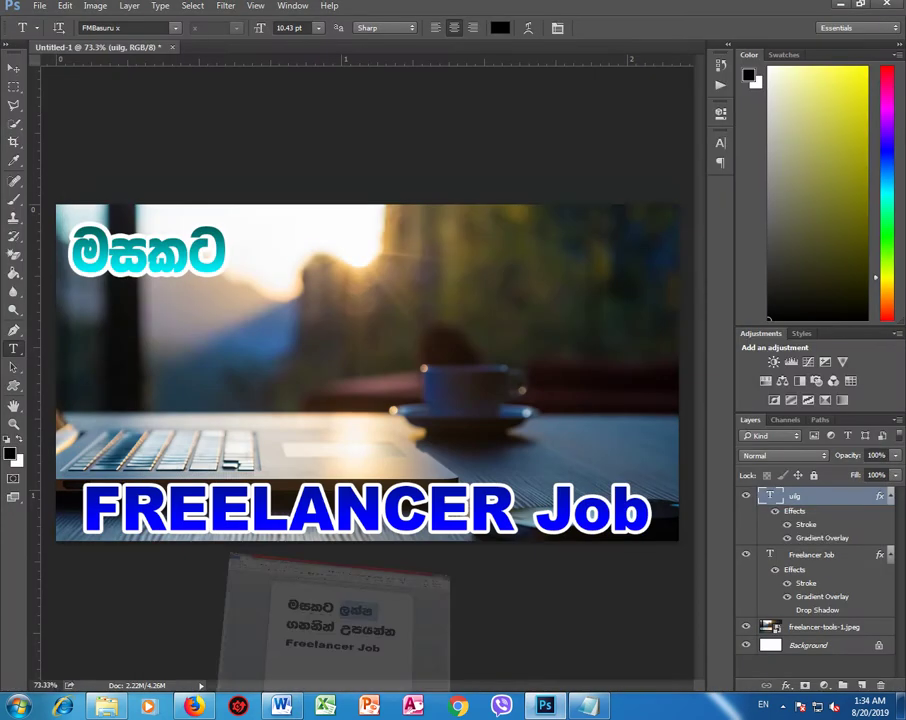
Step: Paste ලක්ෂ into a new text layer below the heading
click(235, 363)
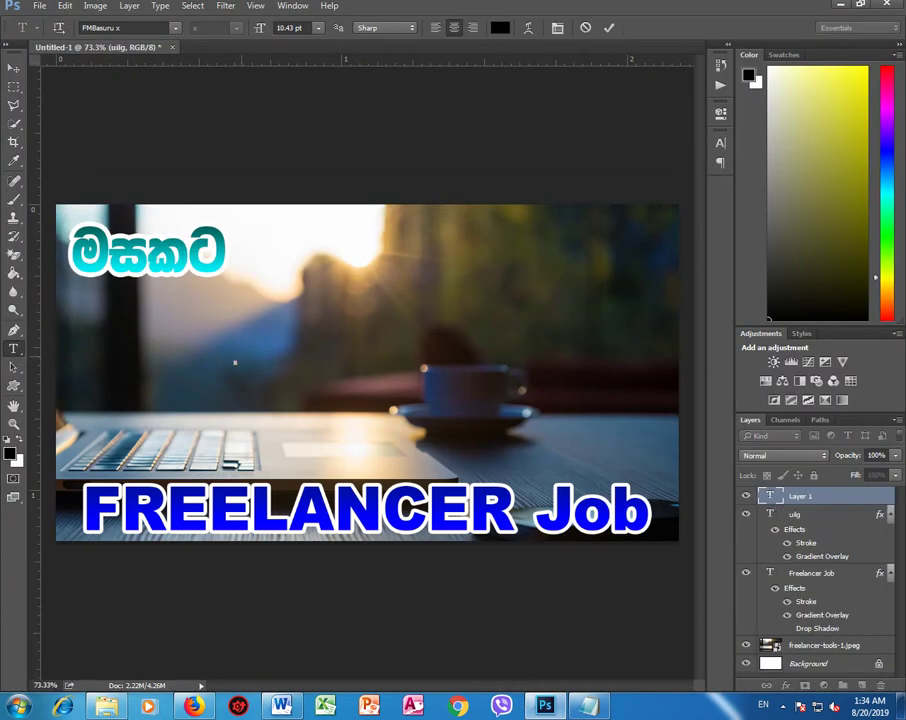
right_click(235, 363)
click(264, 410)
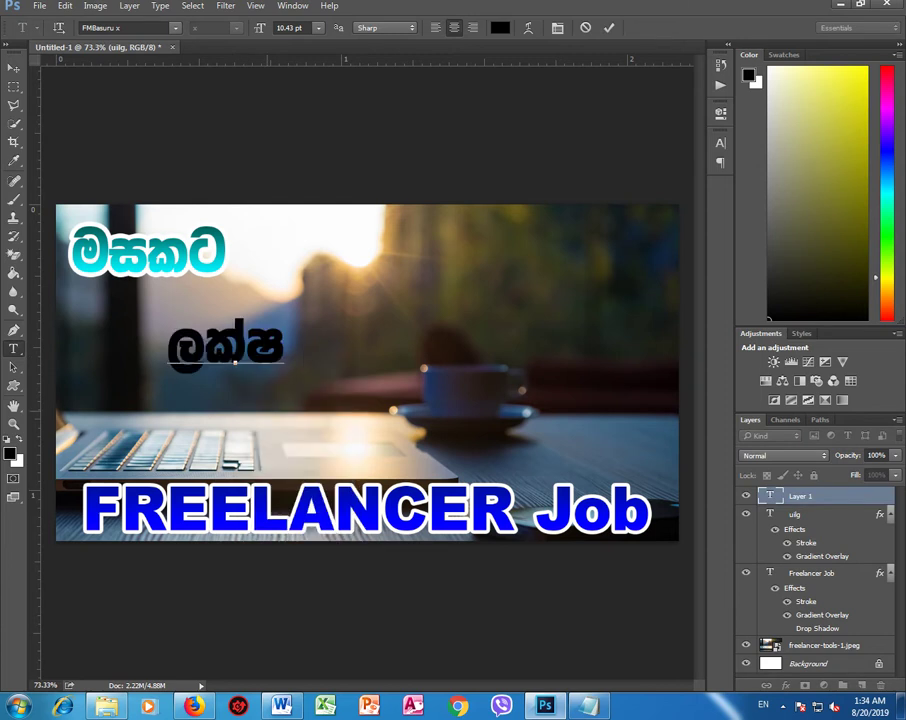
key(ctrl+a)
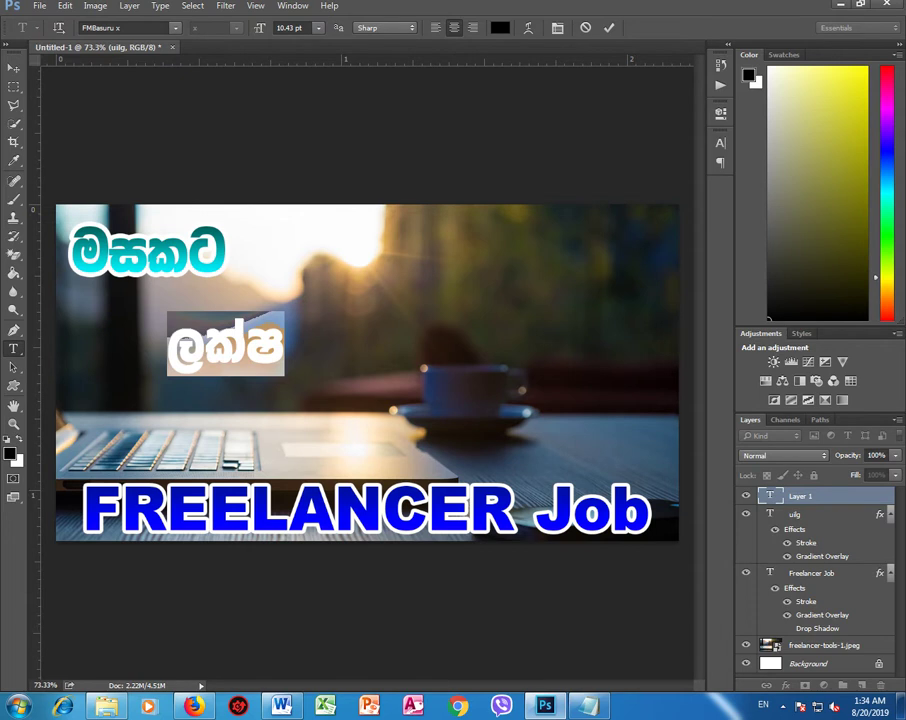
Step: Enlarge ලක්ෂ to about 20 pt, position it under the heading, and commit
click(720, 143)
drag(566, 172, 587, 172)
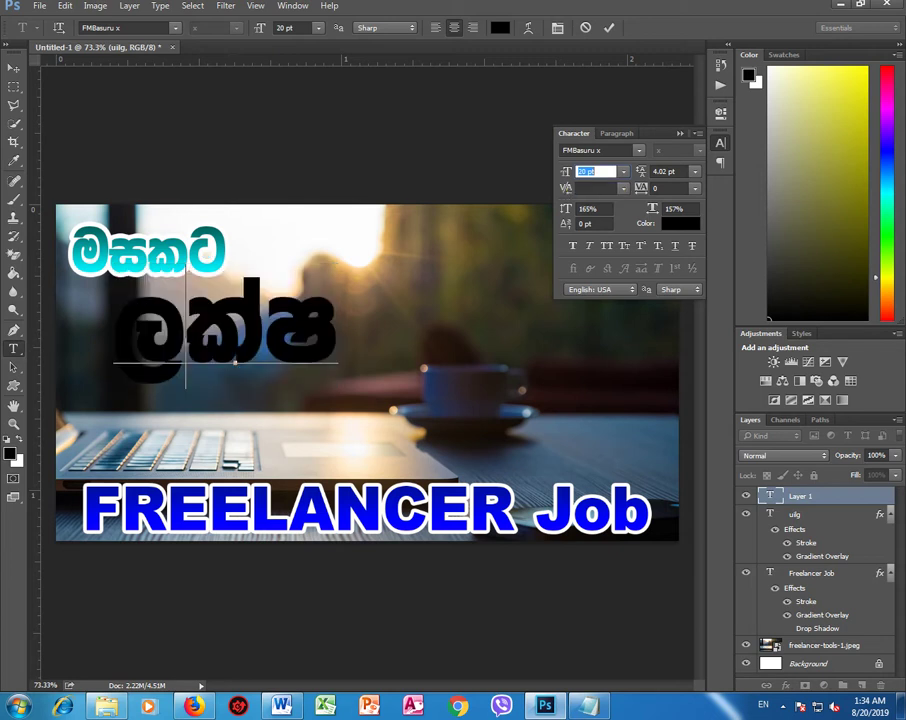
mouse_move(189, 318)
mouse_down()
mouse_move(211, 333)
mouse_move(201, 340)
mouse_up()
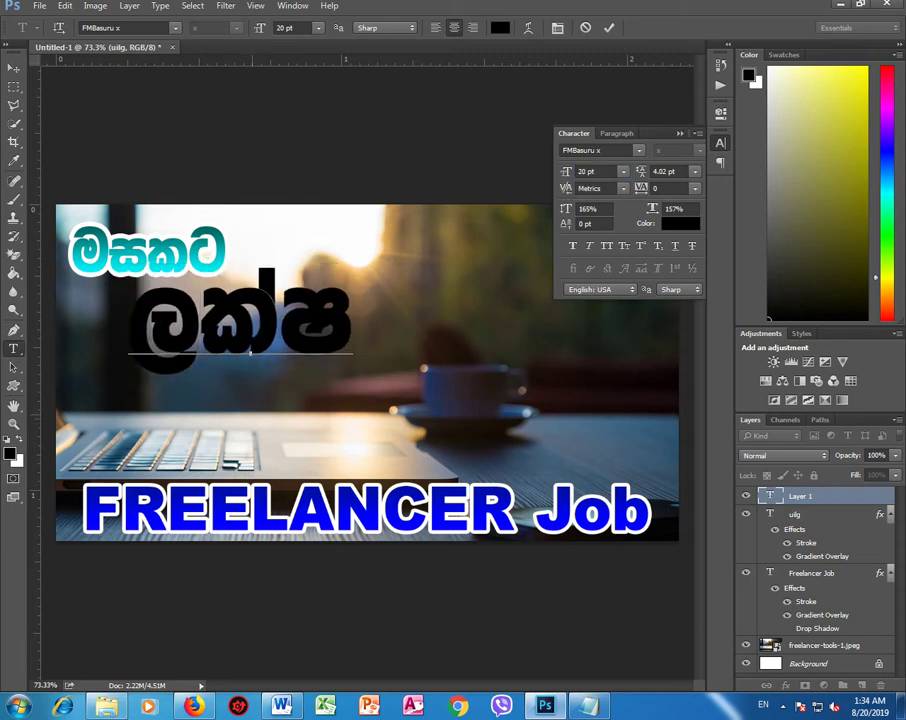
drag(350, 320, 127, 320)
key(ctrl+h)
key(ctrl+Return)
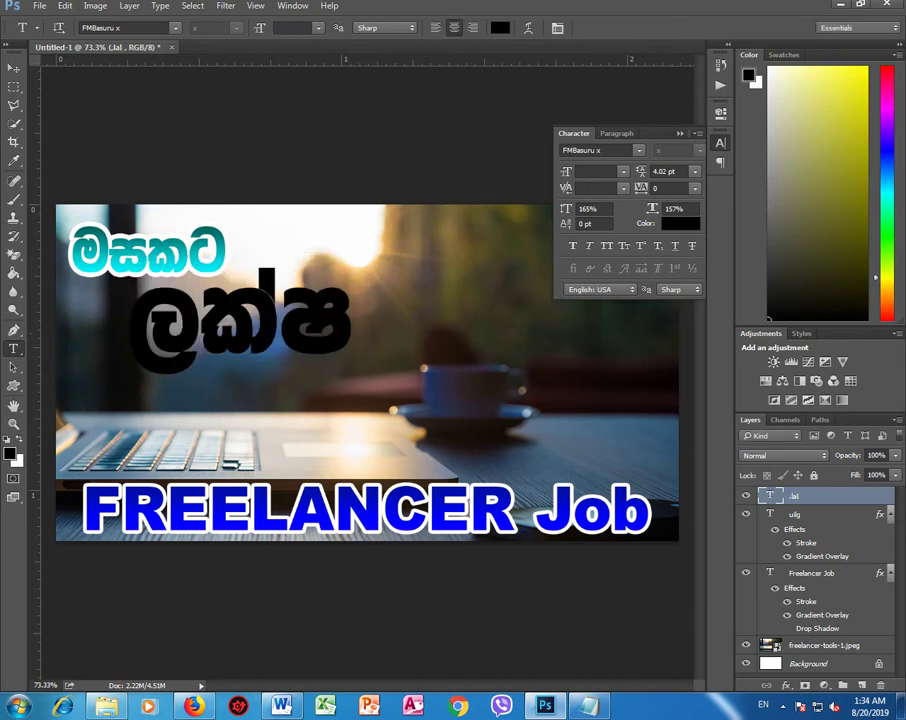
Step: Open Layer Style for ලක්ෂ, try a solid red Color Overlay, then remove it
double_click(840, 495)
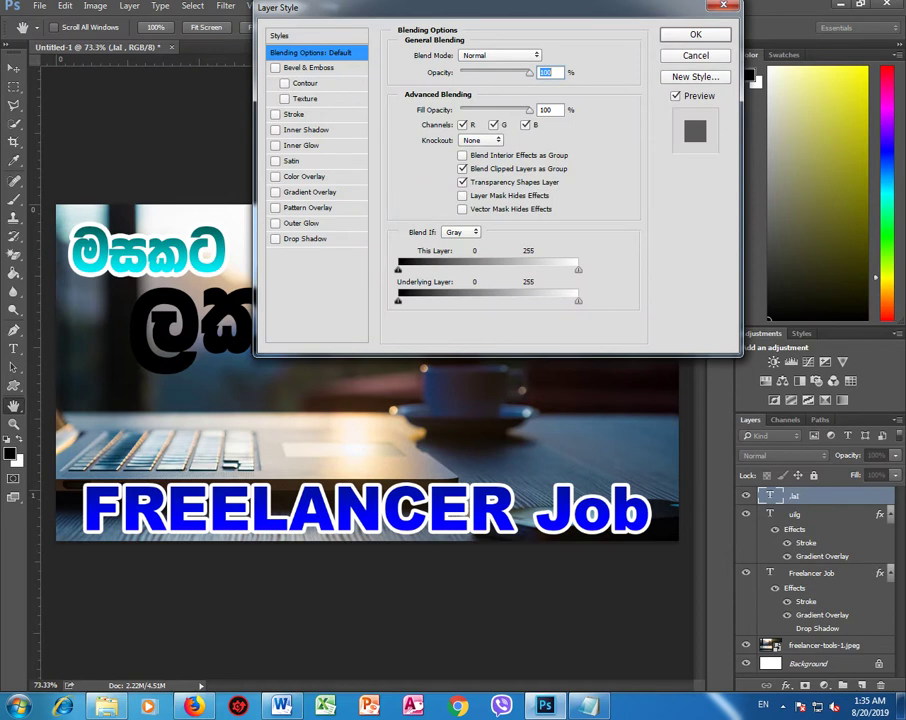
click(304, 176)
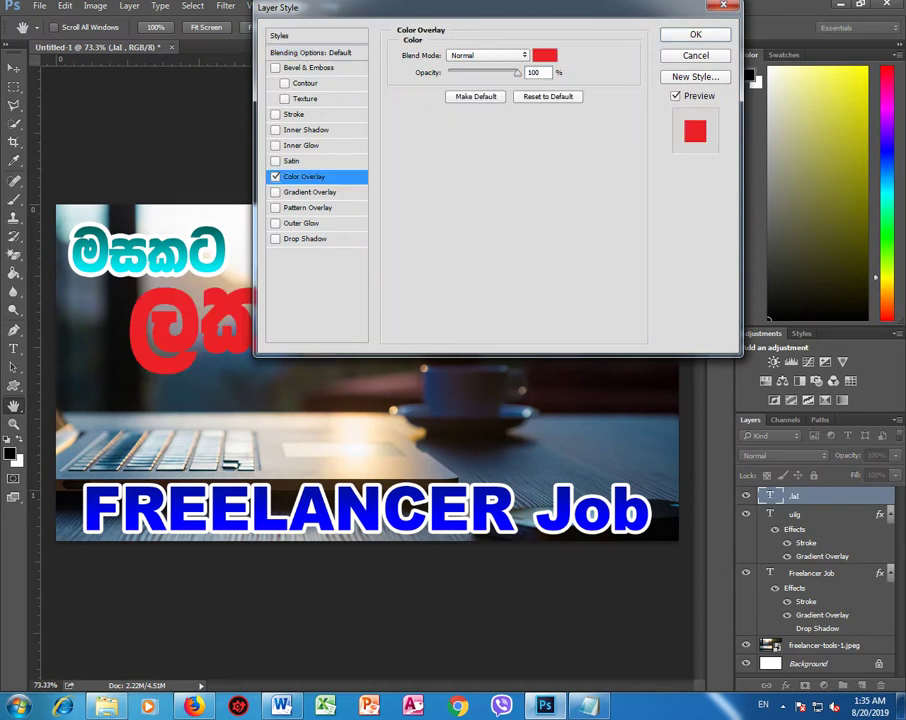
drag(400, 7, 545, 40)
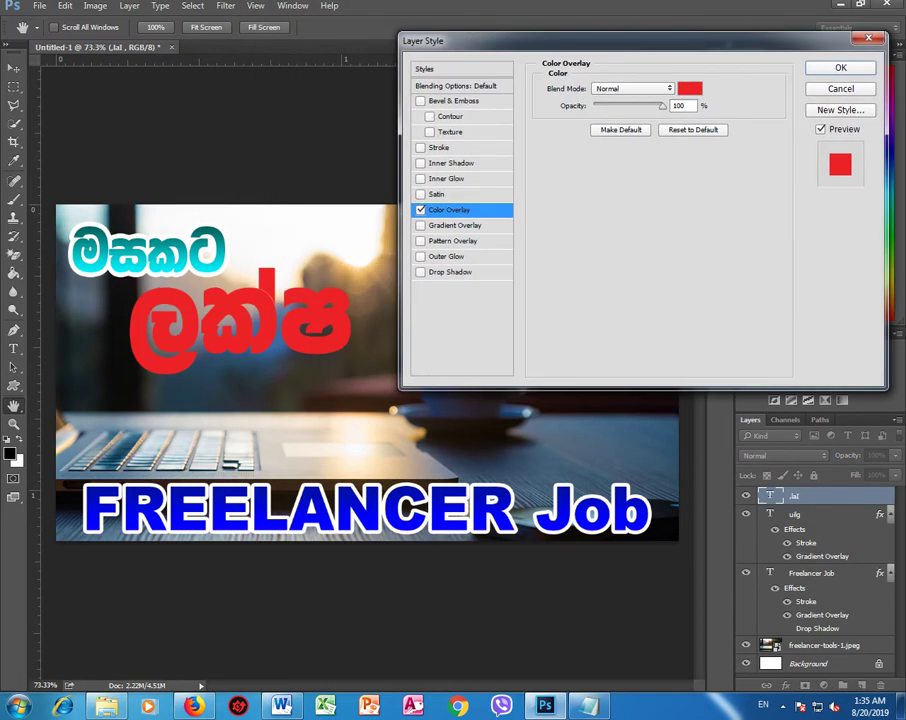
click(420, 209)
Step: Add a Gradient Overlay running from red to dark red #720000
click(420, 225)
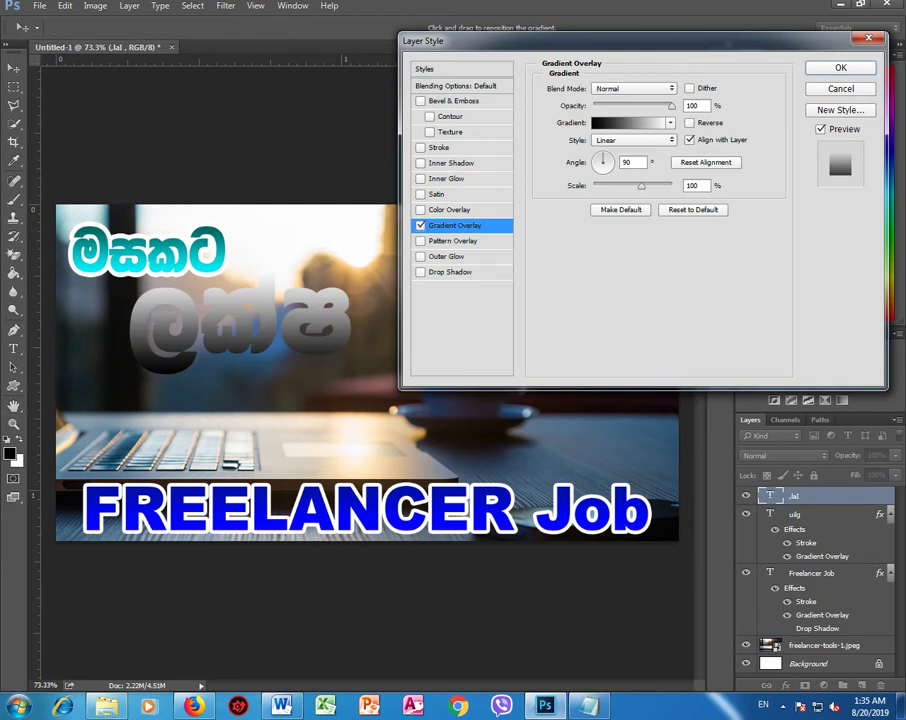
click(630, 122)
click(572, 163)
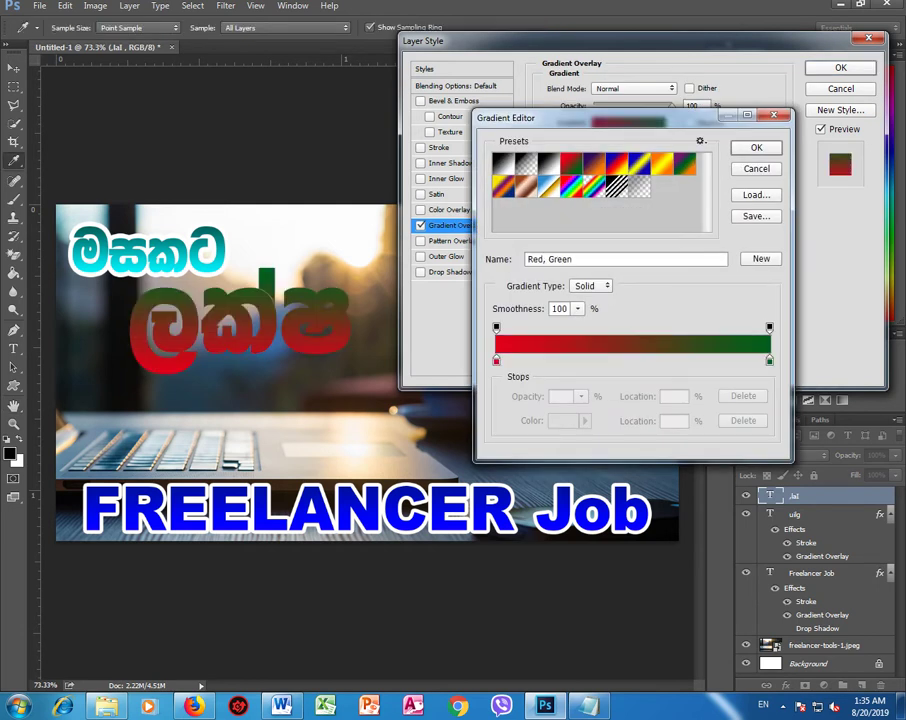
click(496, 360)
click(563, 420)
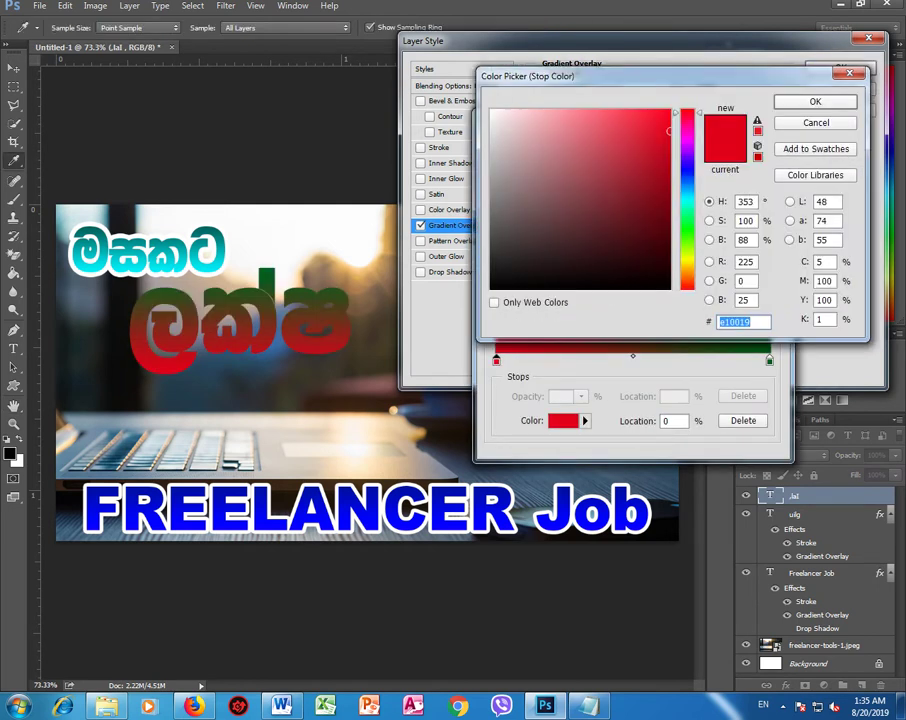
key(Return)
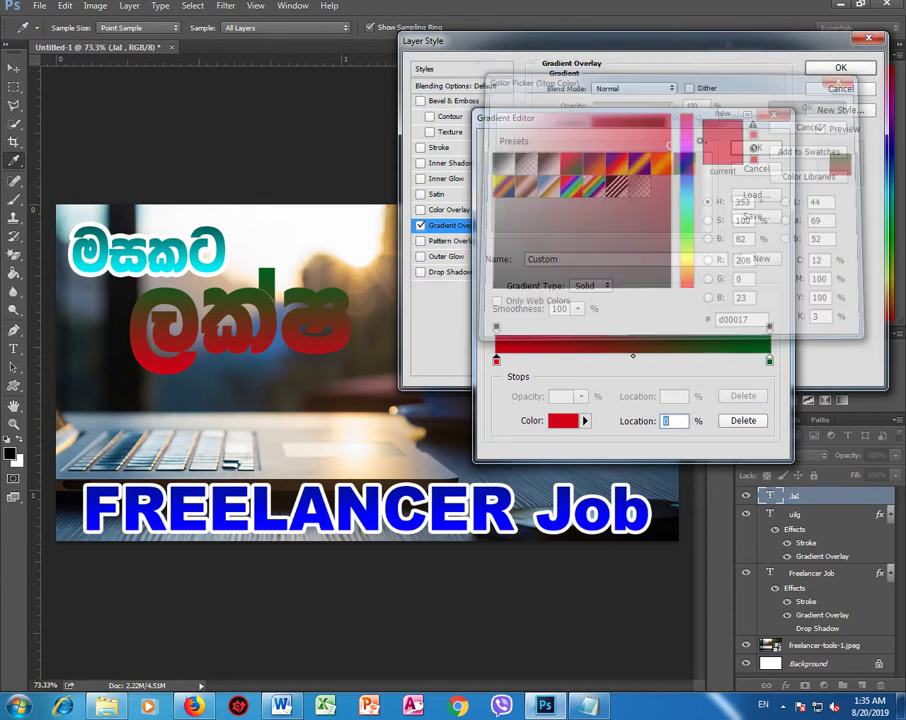
click(769, 360)
click(563, 420)
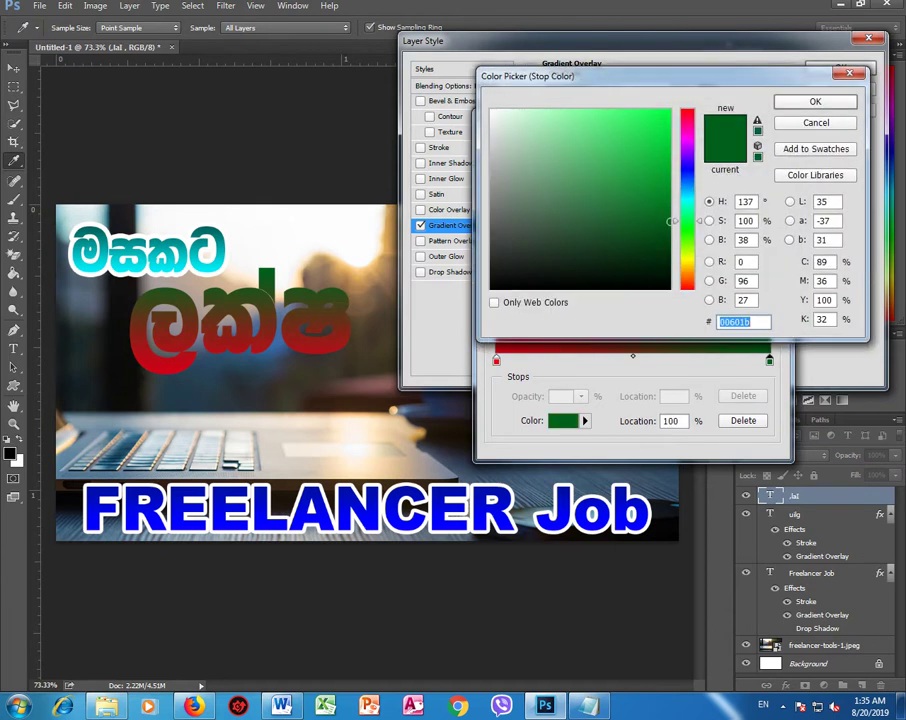
text(720000)
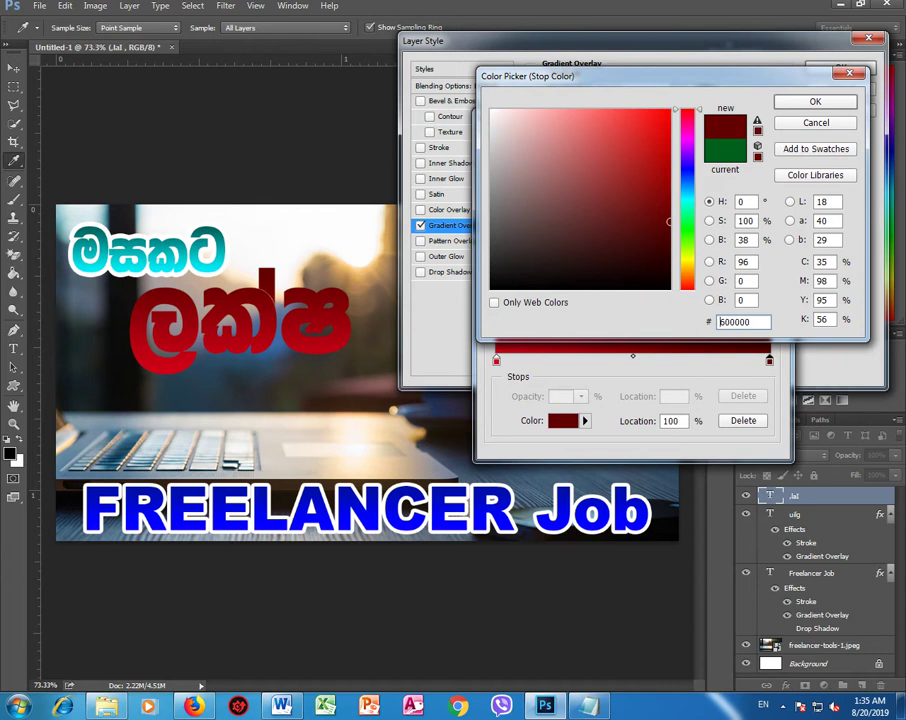
text(630000)
key(Return)
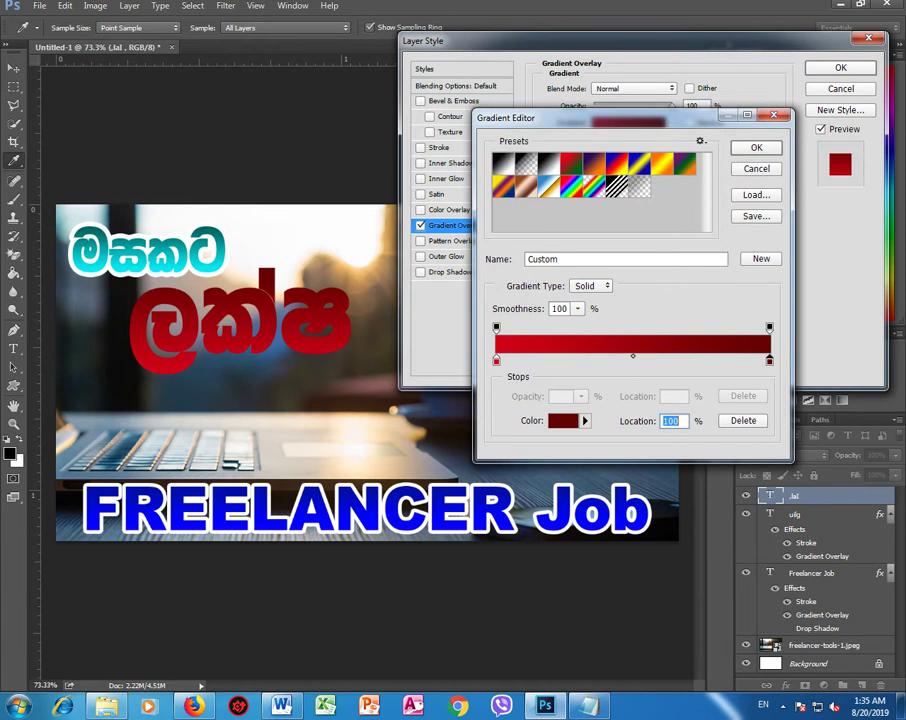
key(Return)
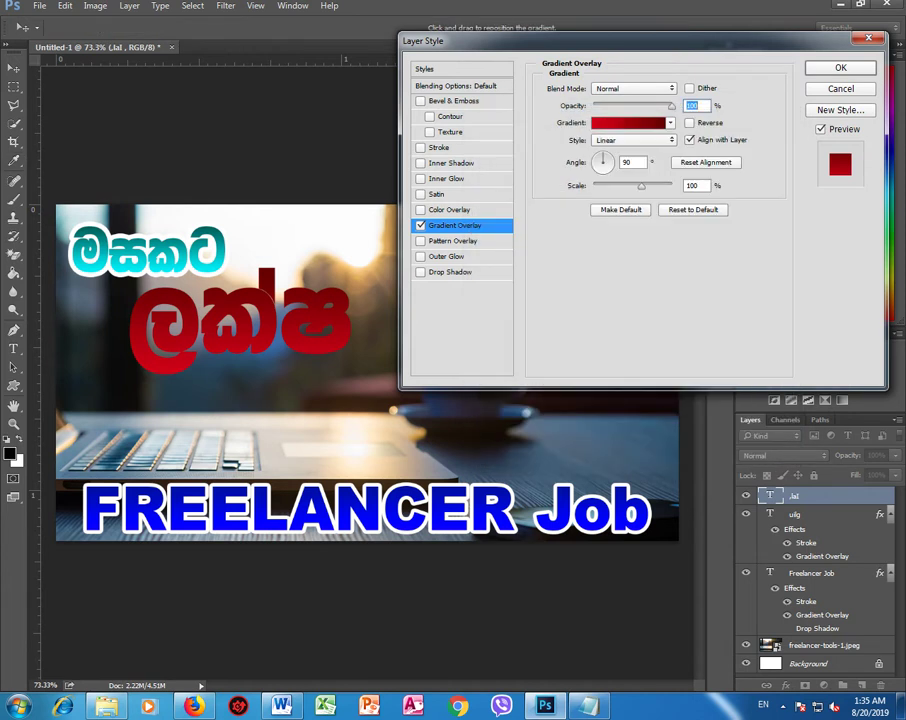
Step: Add a thin white Stroke to ලක්ෂ and apply the styles
click(438, 147)
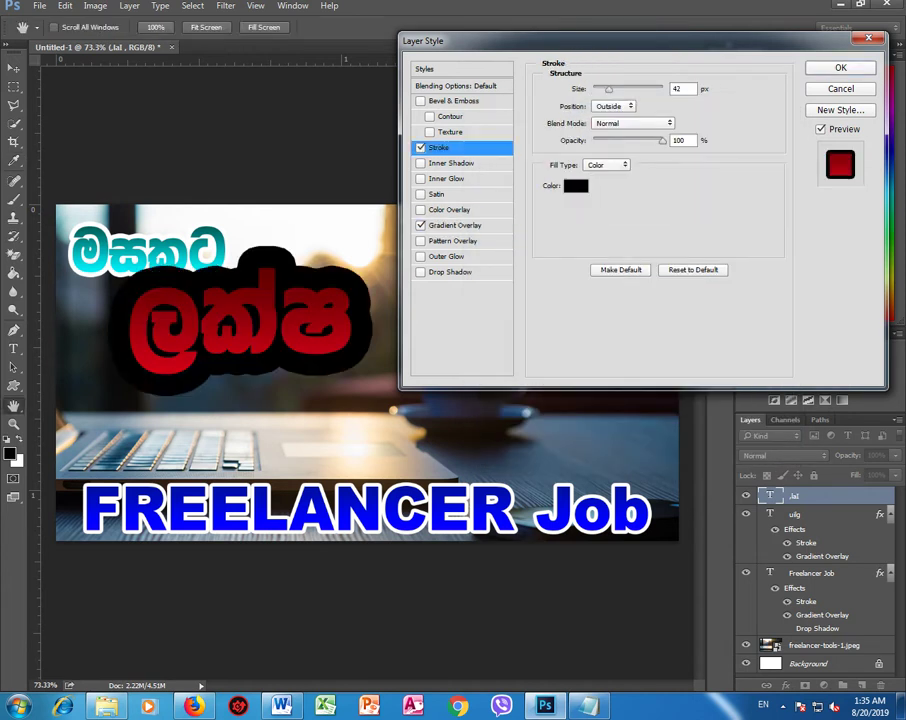
click(575, 185)
click(491, 110)
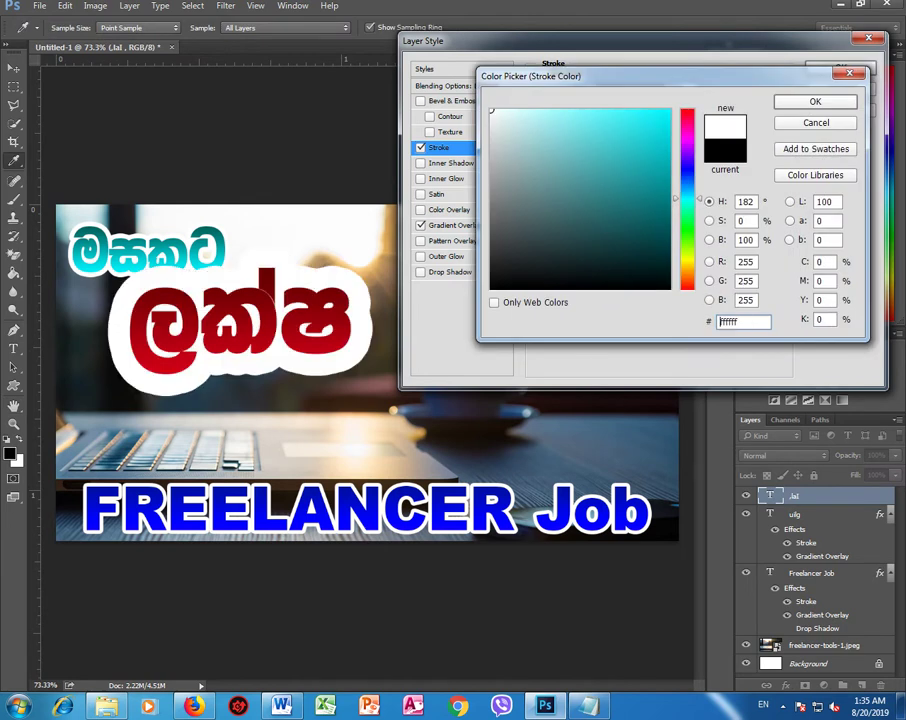
key(Return)
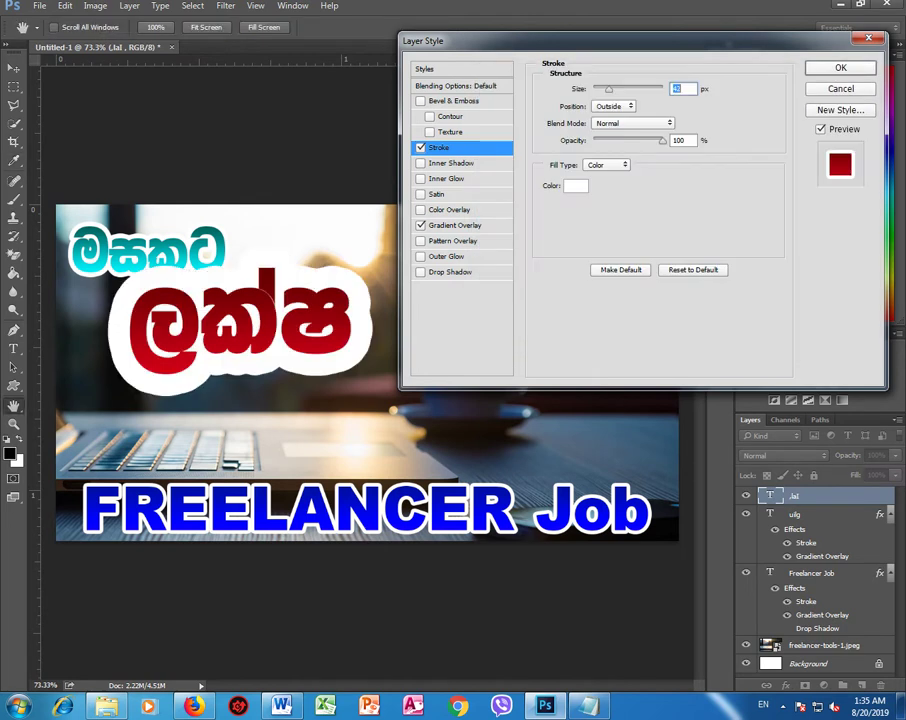
text(3)
key(Up)
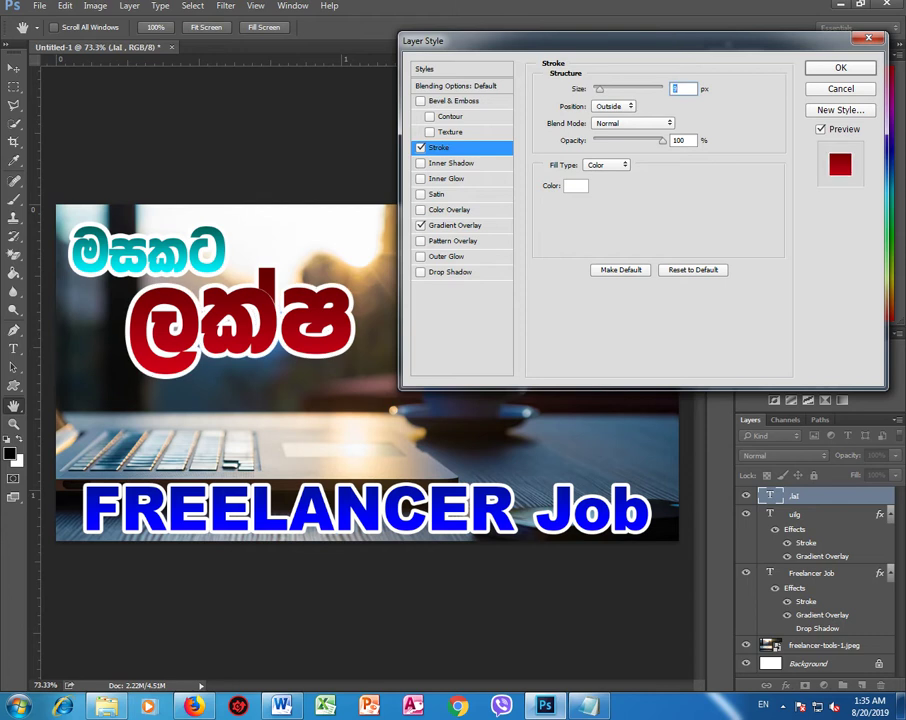
key(Return)
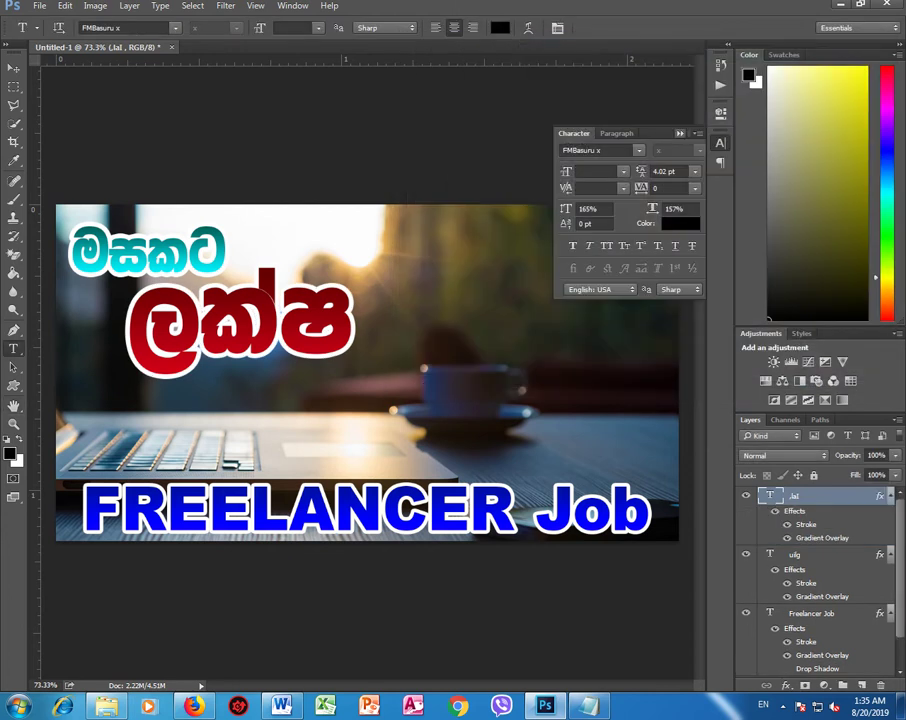
click(404, 196)
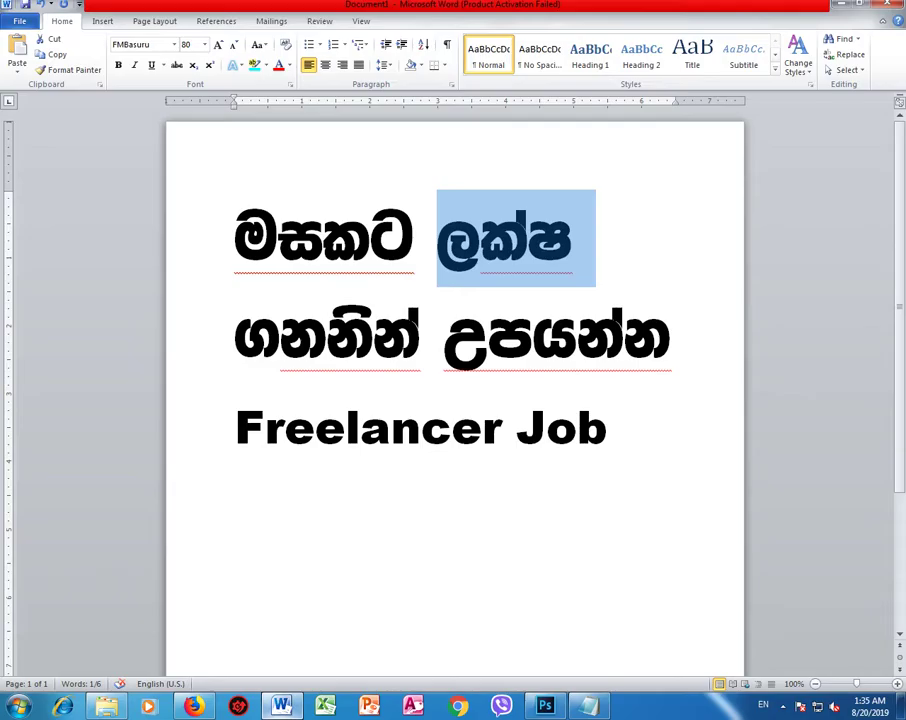
Step: Select the entire second Sinhala line in Word and copy it
click(578, 345)
triple_click(578, 345)
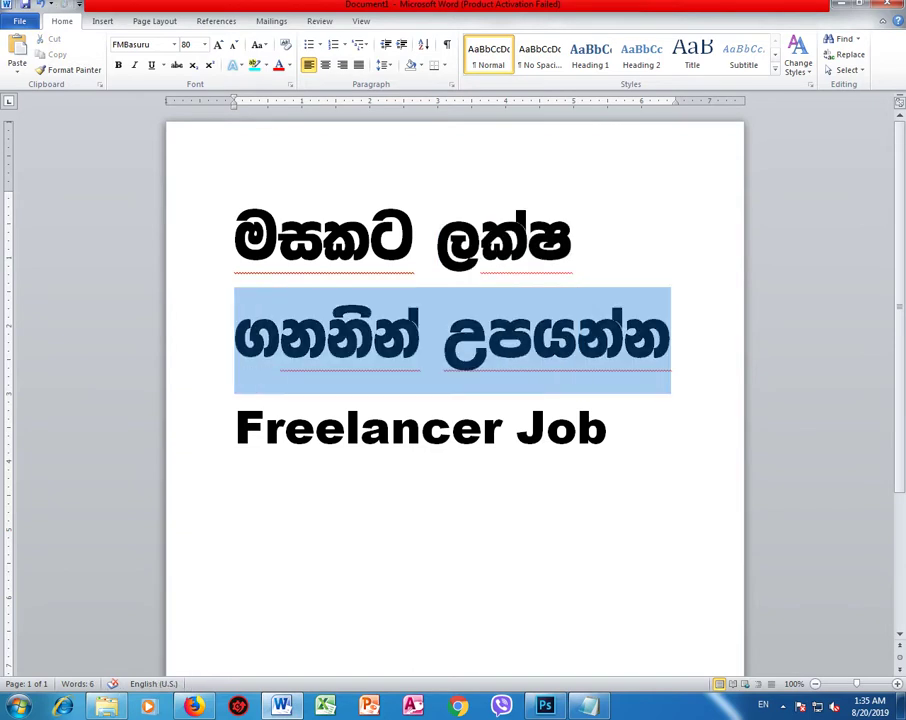
right_click(296, 334)
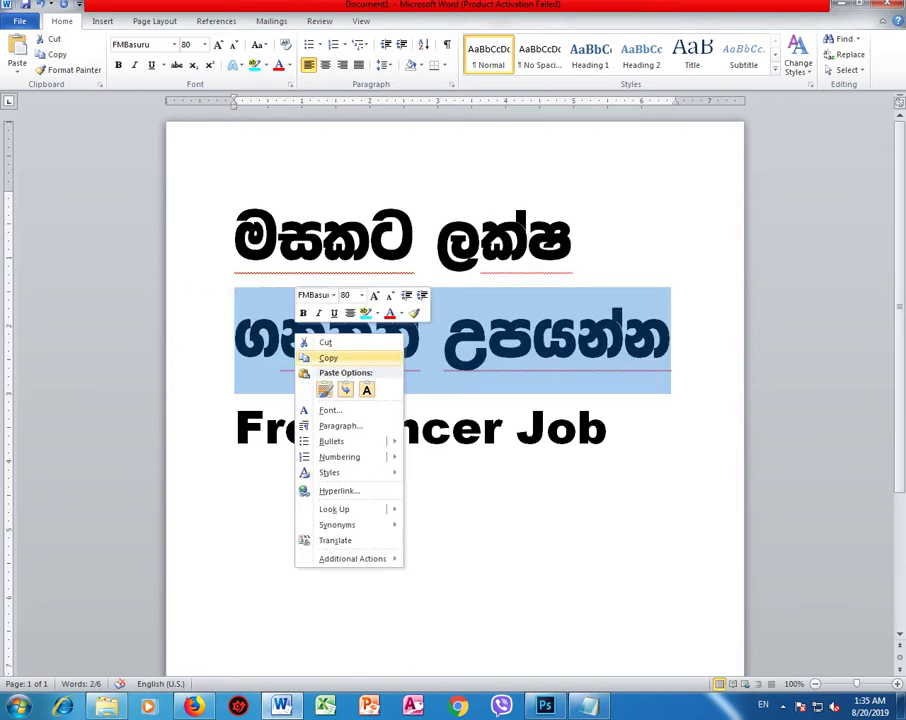
click(328, 357)
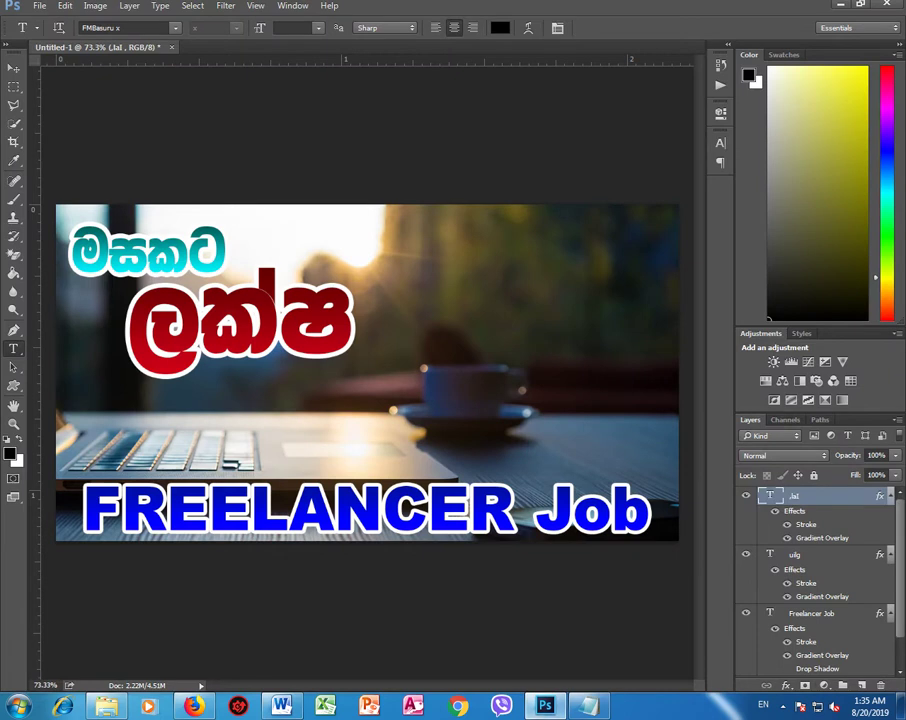
Step: Paste the second Sinhala line into a new text layer on the banner
click(215, 434)
right_click(215, 434)
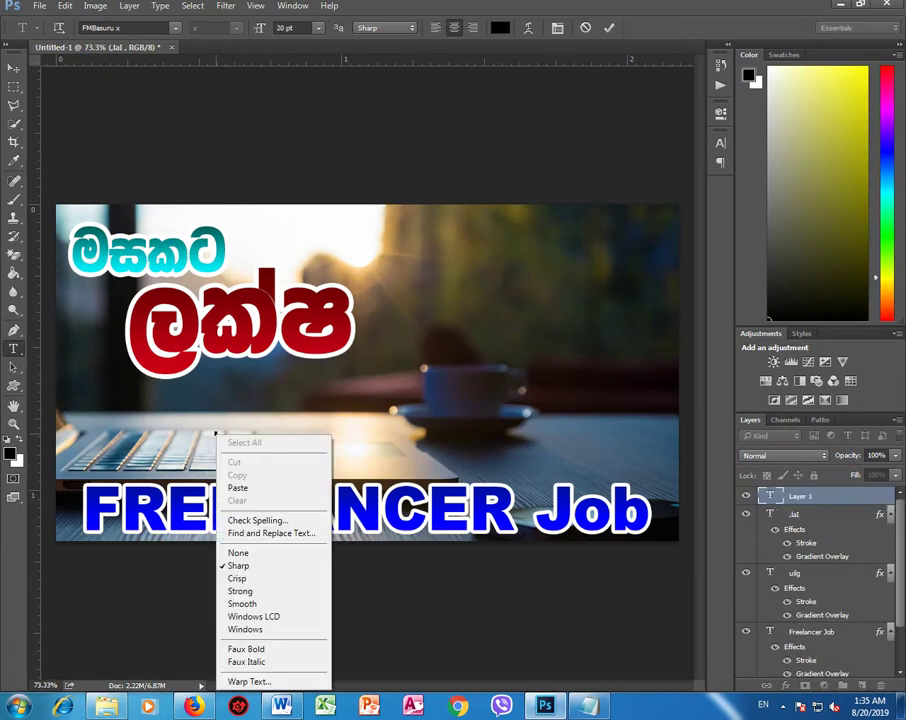
click(242, 485)
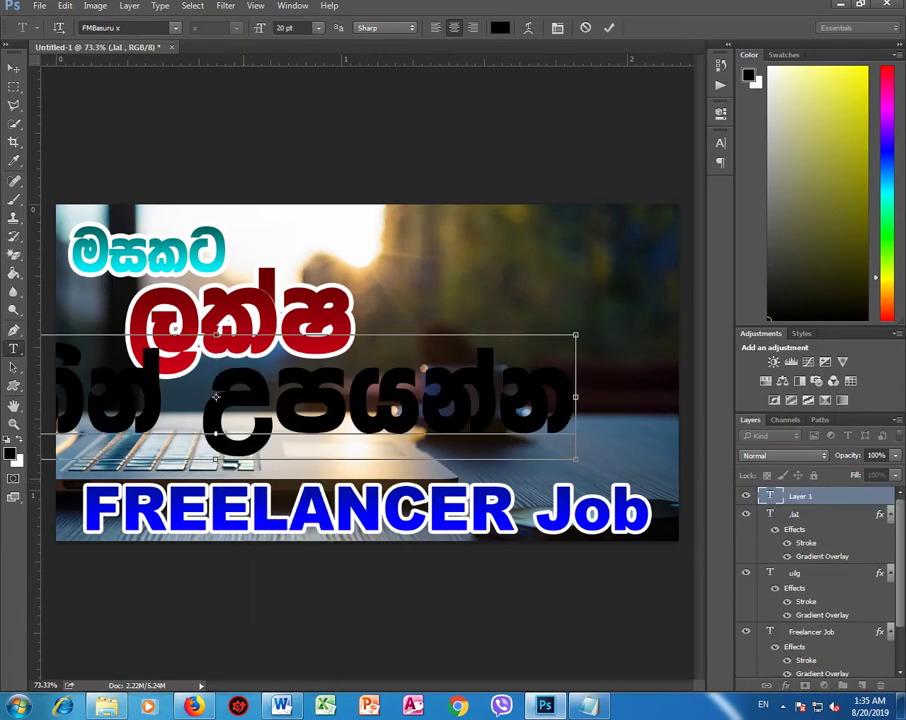
key(ctrl+a)
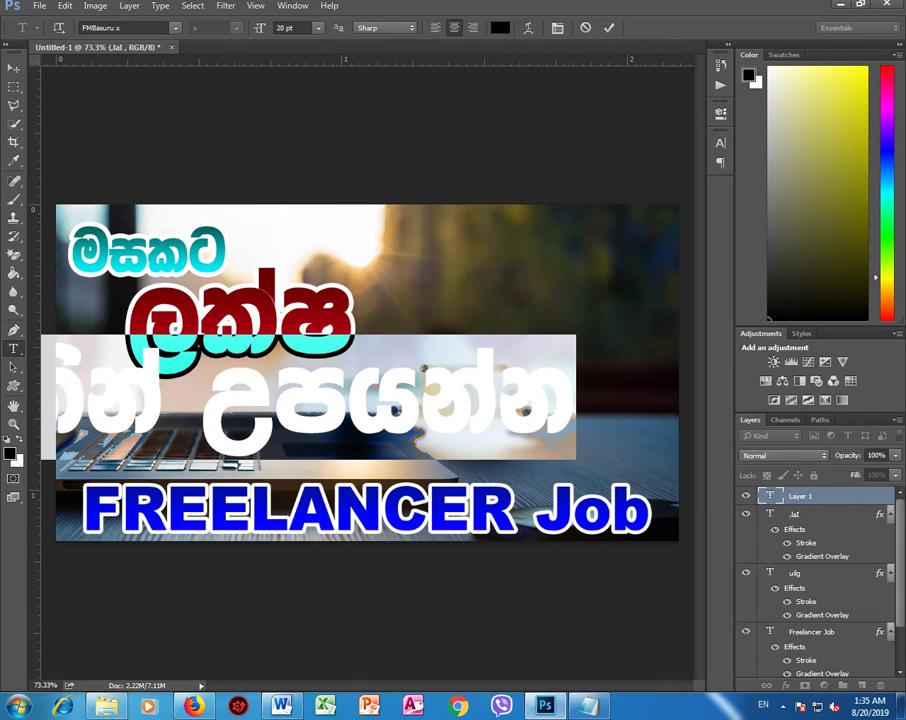
Step: Shrink the line to 10 pt, centre it below ලක්ෂ, and commit it
drag(260, 27, 200, 27)
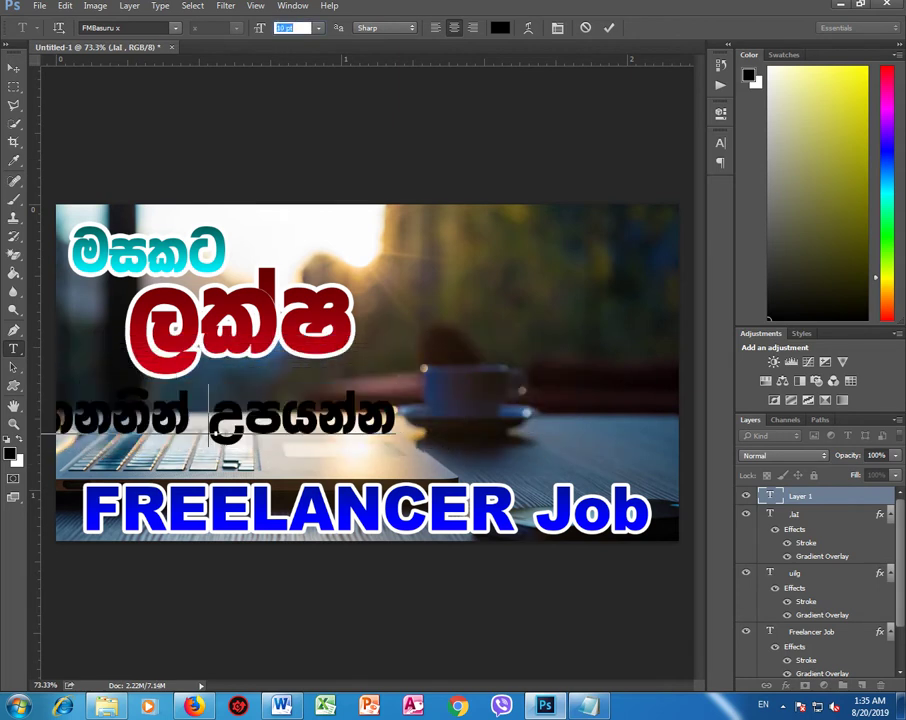
drag(206, 440, 376, 418)
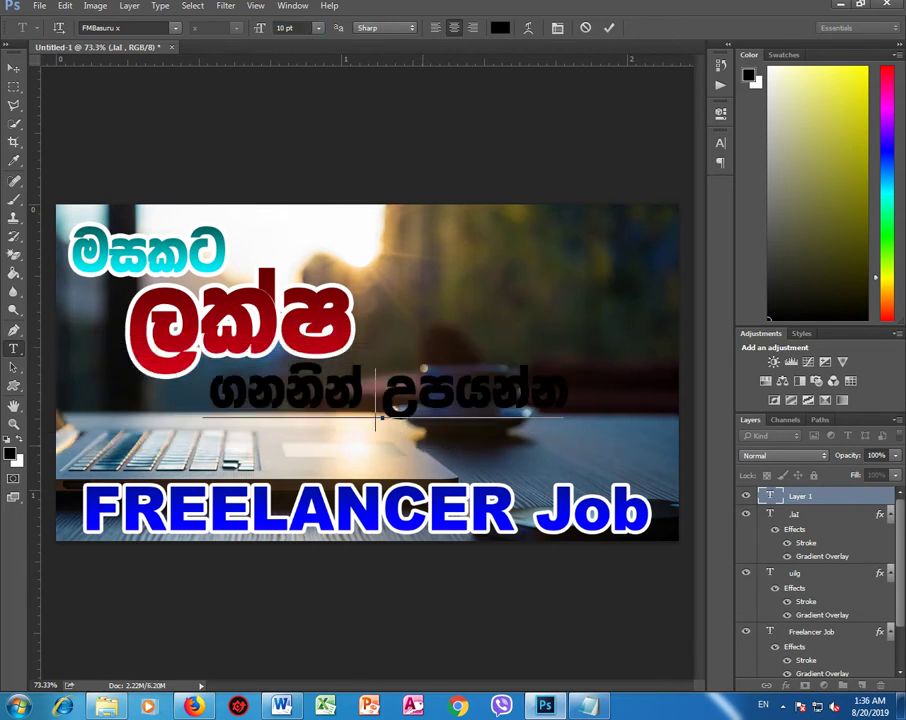
drag(376, 418, 378, 426)
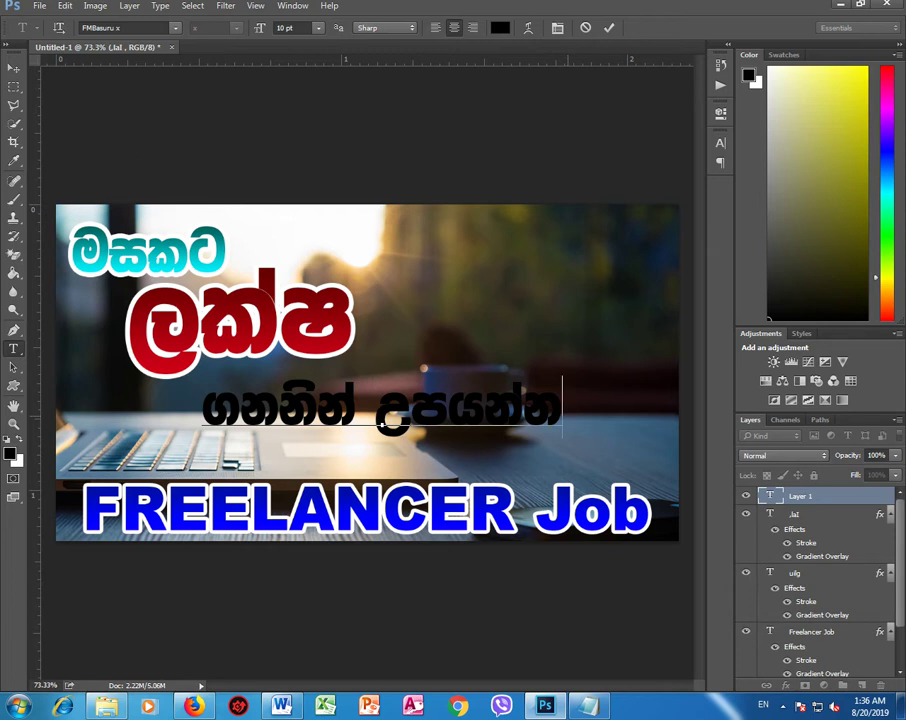
key(End)
key(shift+Left)
key(shift+Left)
key(shift+Left)
key(shift+Left)
key(shift+Left)
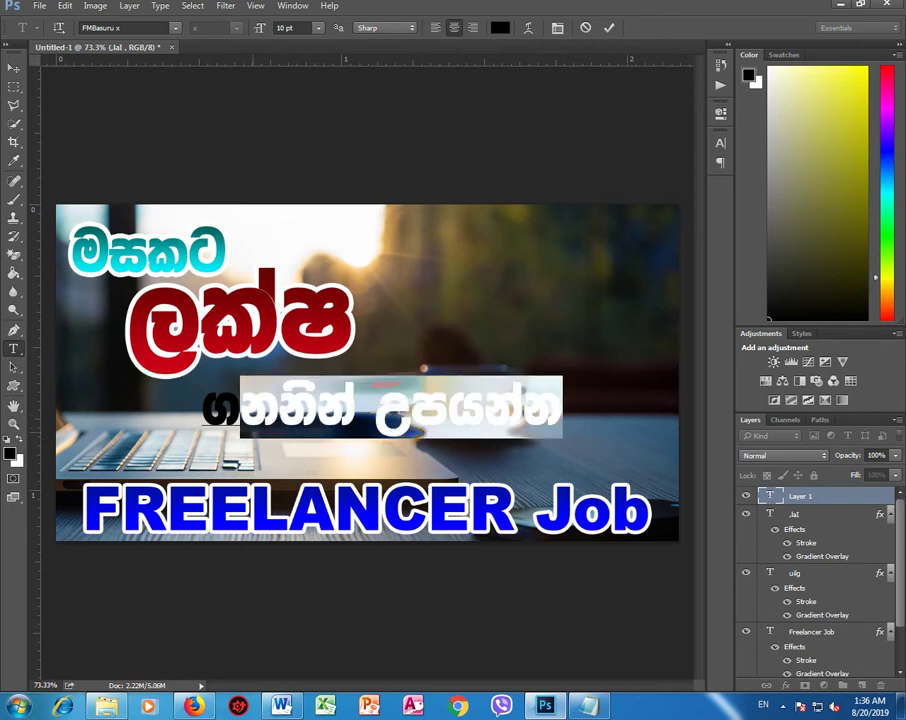
key(shift+Left)
double_click(855, 495)
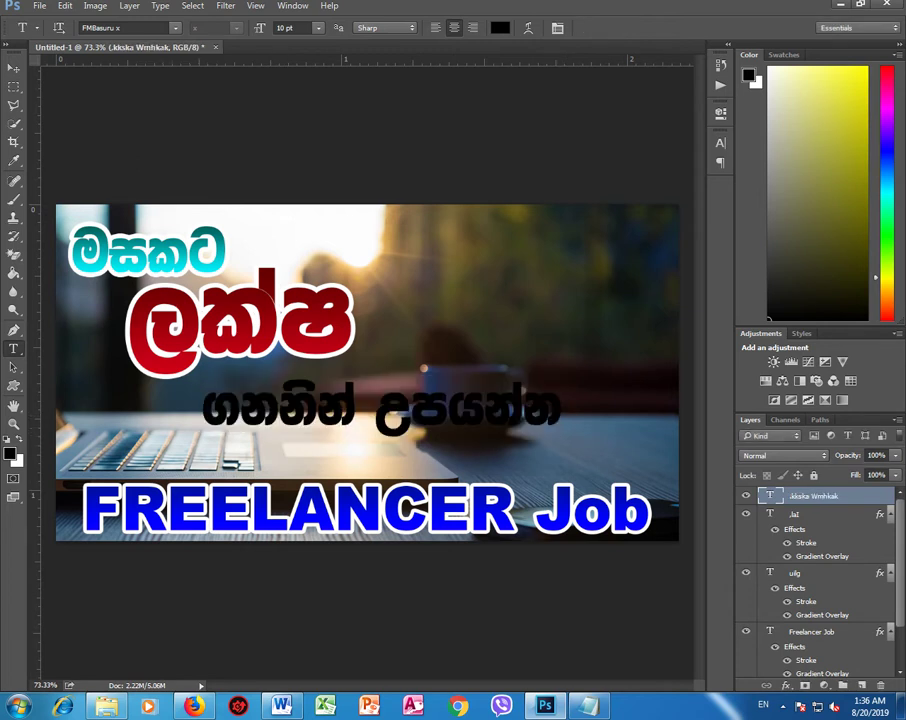
Step: Try a drop shadow and a colour overlay on the Sinhala line, then turn both off
click(450, 272)
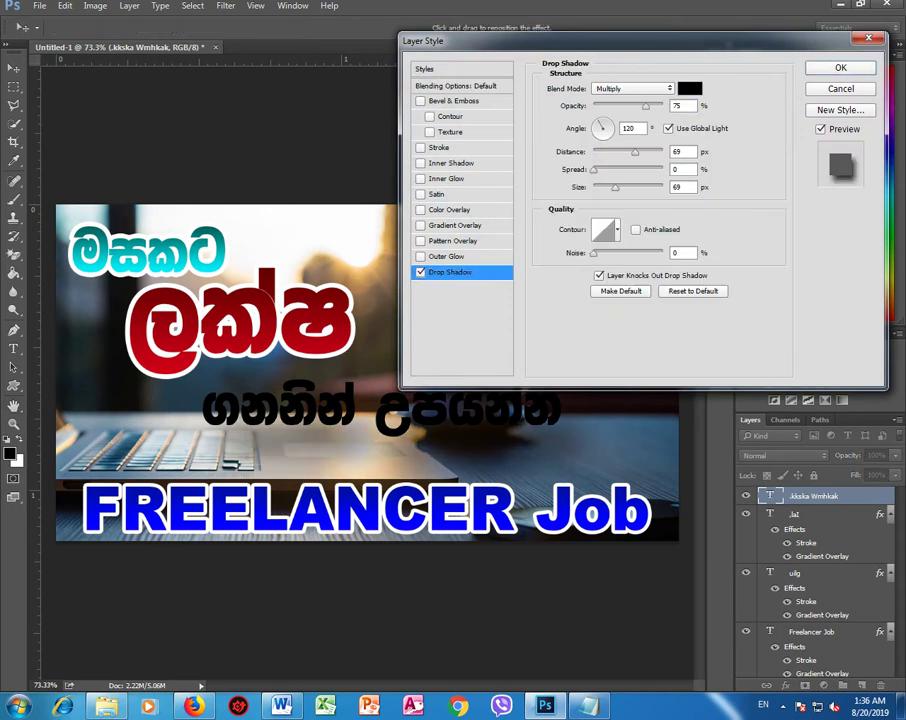
key(space)
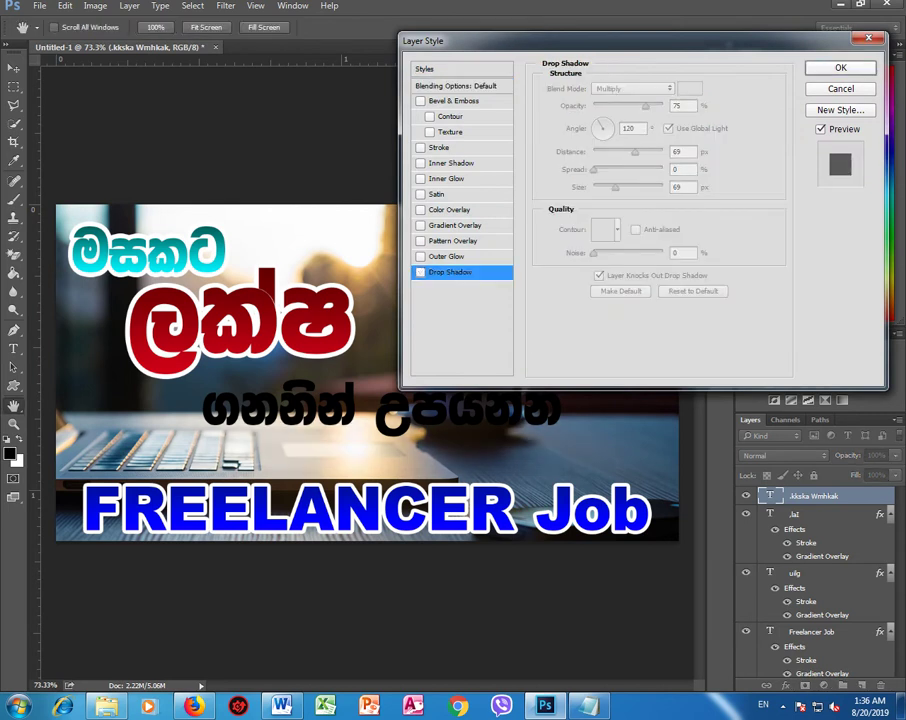
click(420, 209)
key(space)
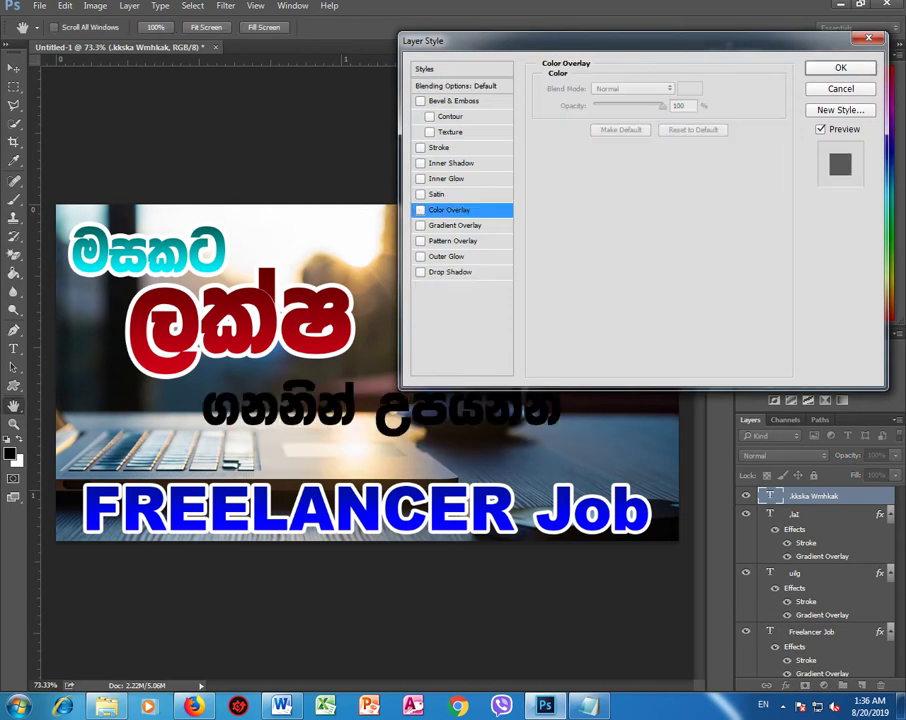
Step: Add a Gradient Overlay and set its left colour stop to cyan 00e4ff
click(455, 225)
click(630, 121)
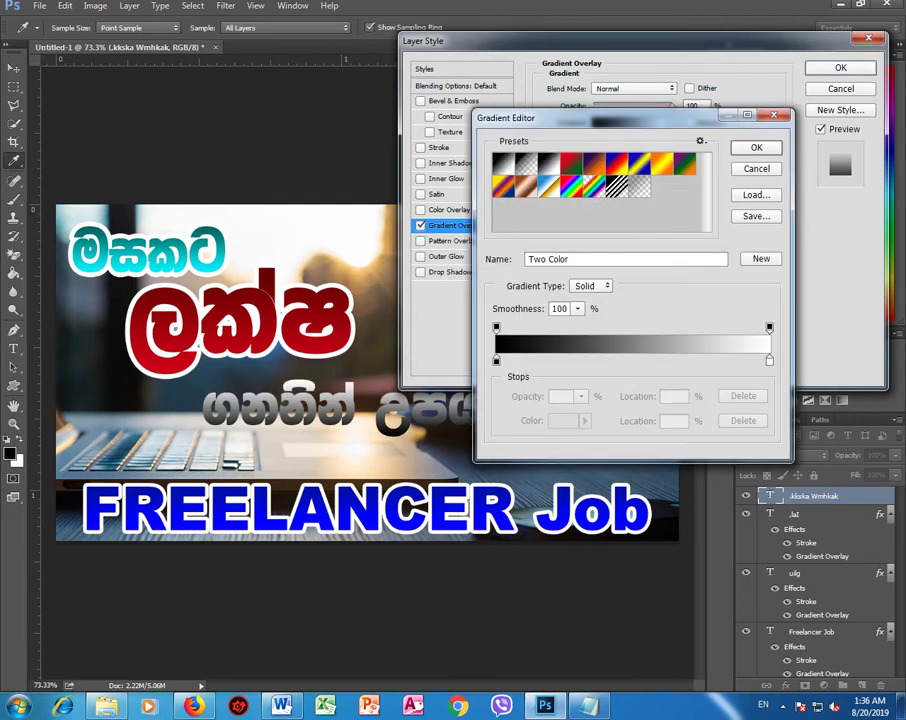
click(594, 163)
click(496, 359)
click(563, 420)
click(669, 148)
click(687, 172)
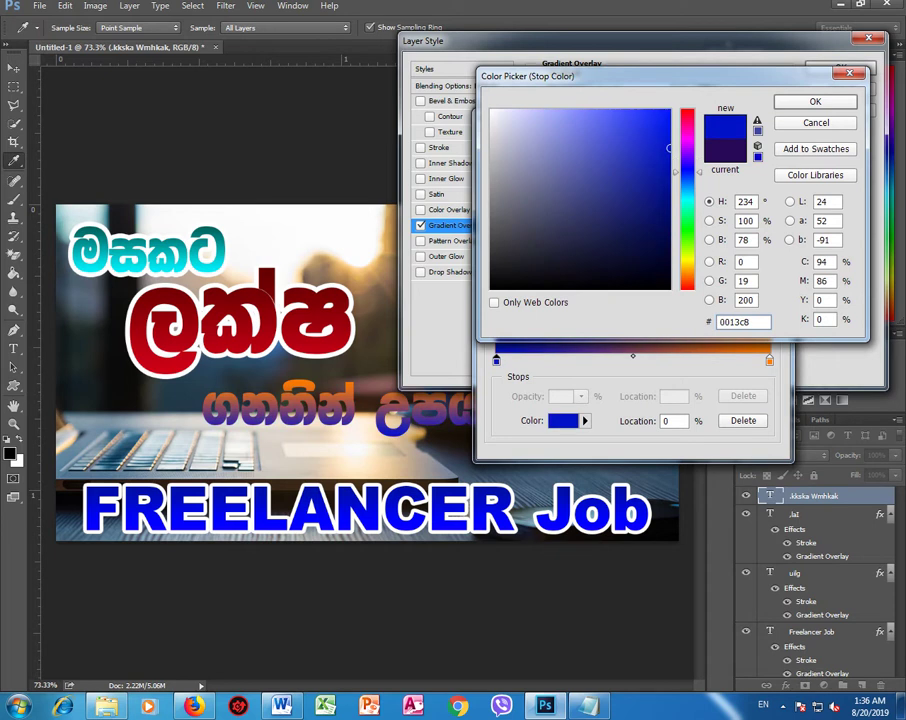
click(687, 196)
drag(669, 148, 669, 112)
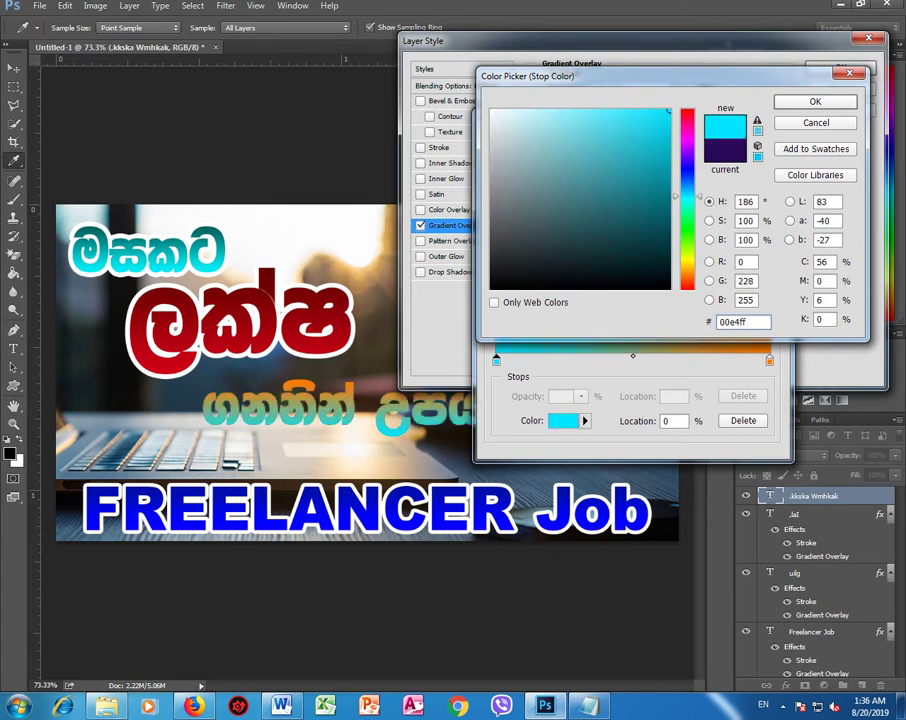
key(Return)
Step: Set the gradient's right stop to teal 007f84 and keep the cyan-to-teal gradient
click(769, 359)
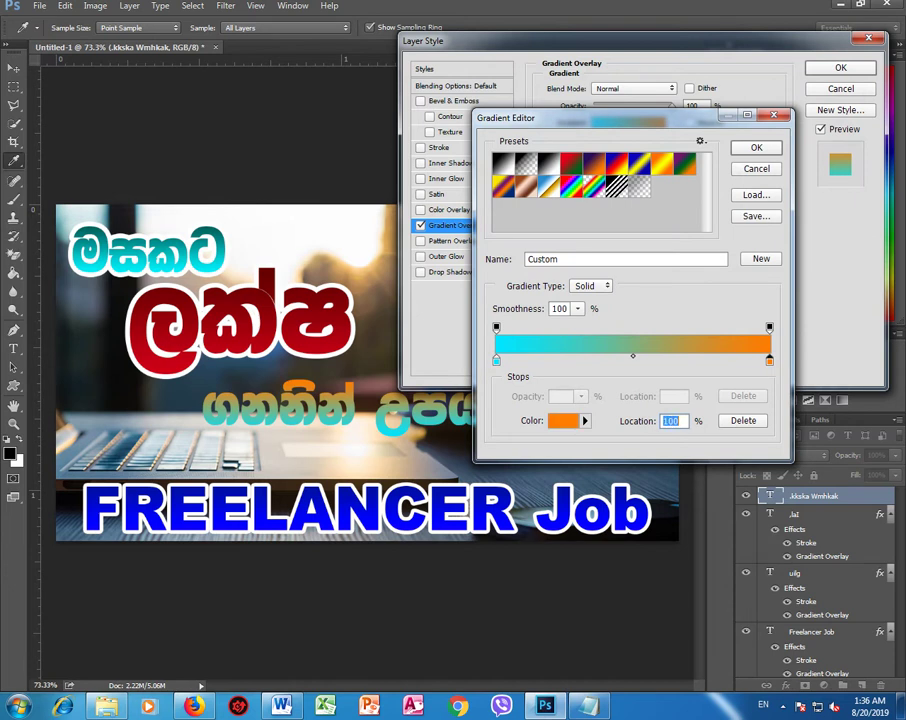
click(563, 420)
click(687, 198)
mouse_move(668, 118)
mouse_down()
mouse_move(668, 204)
mouse_move(672, 196)
mouse_up()
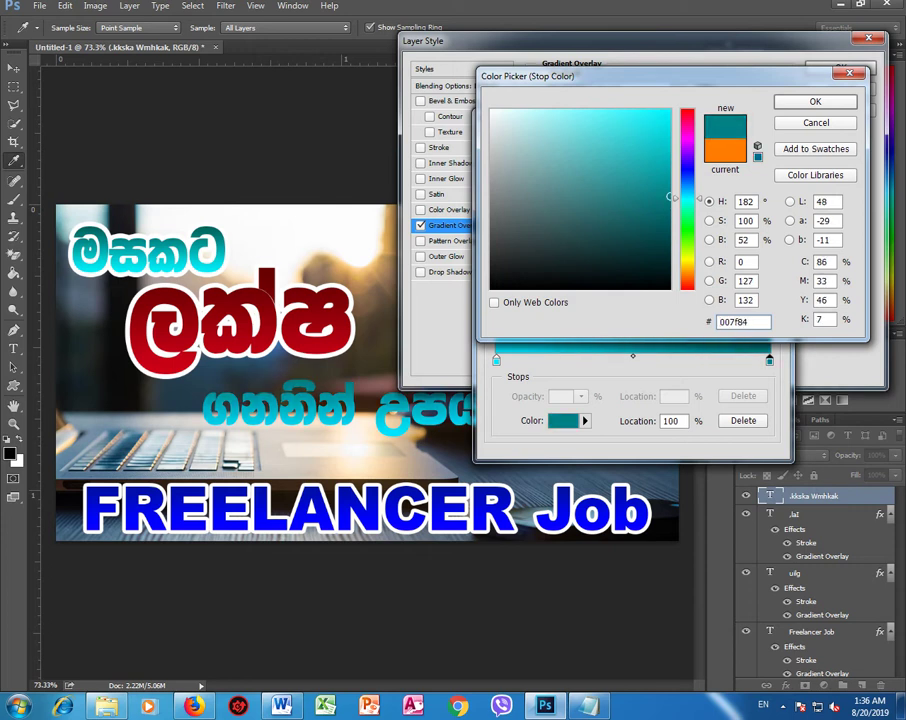
key(Return)
key(Return)
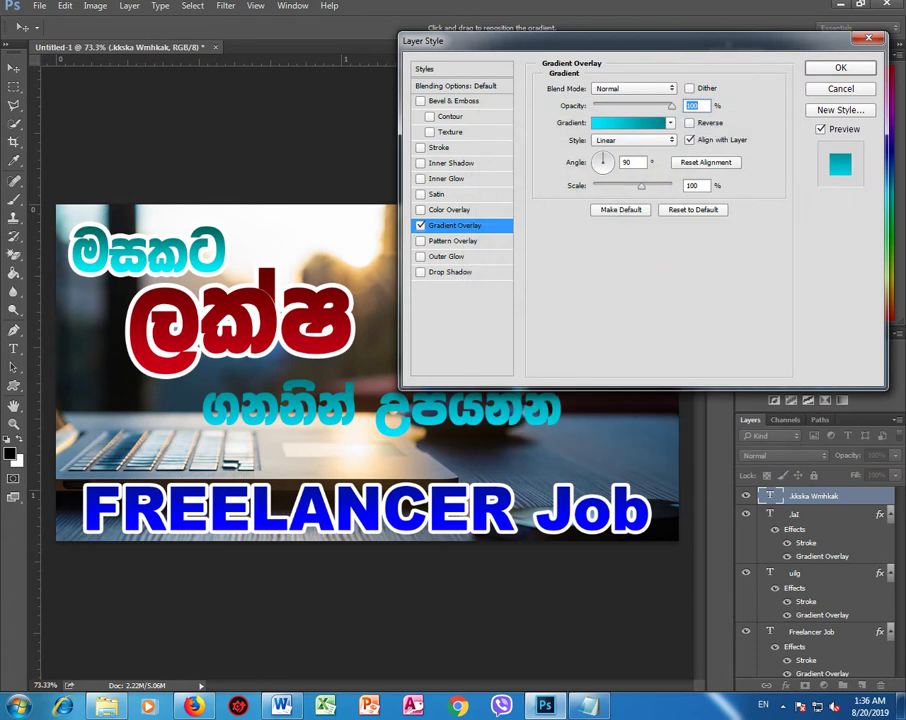
key(Return)
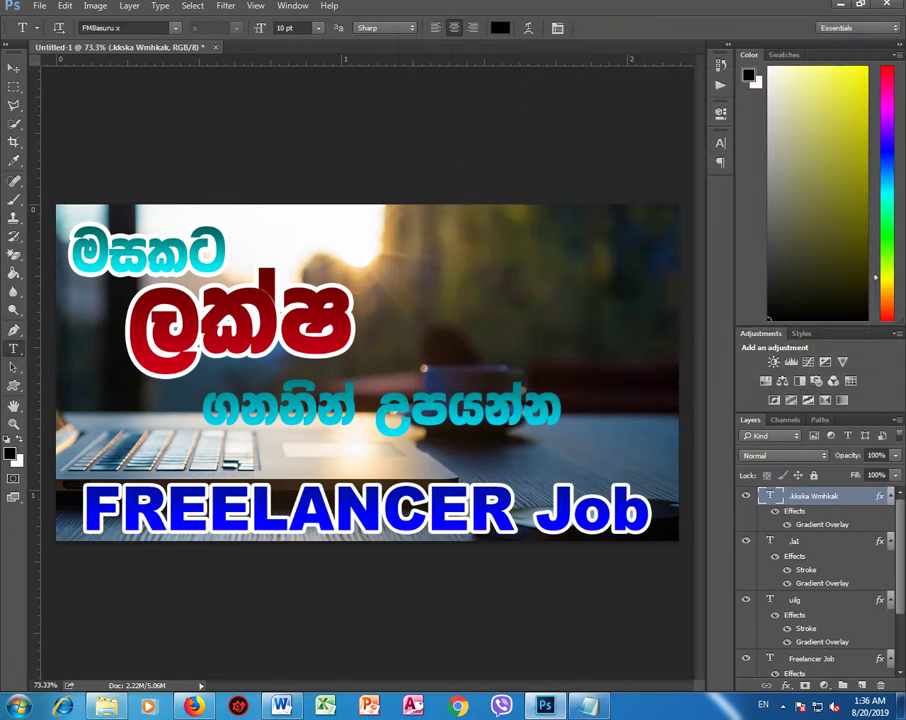
Step: Add a white (ffffff) 6 px Stroke to the middle line and apply both styles
double_click(850, 496)
click(438, 147)
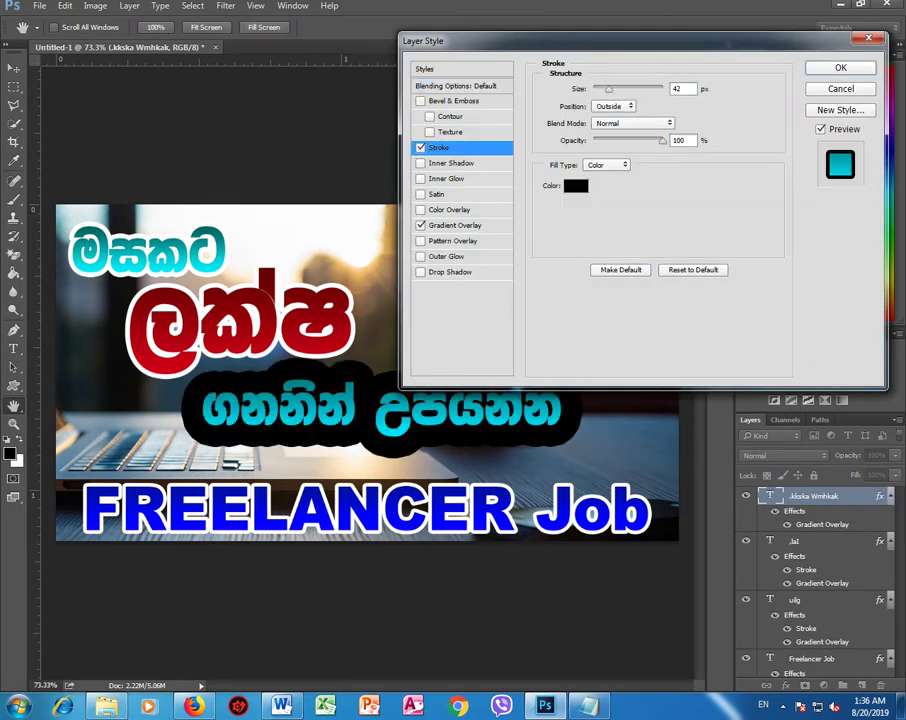
click(575, 185)
text(ffffff)
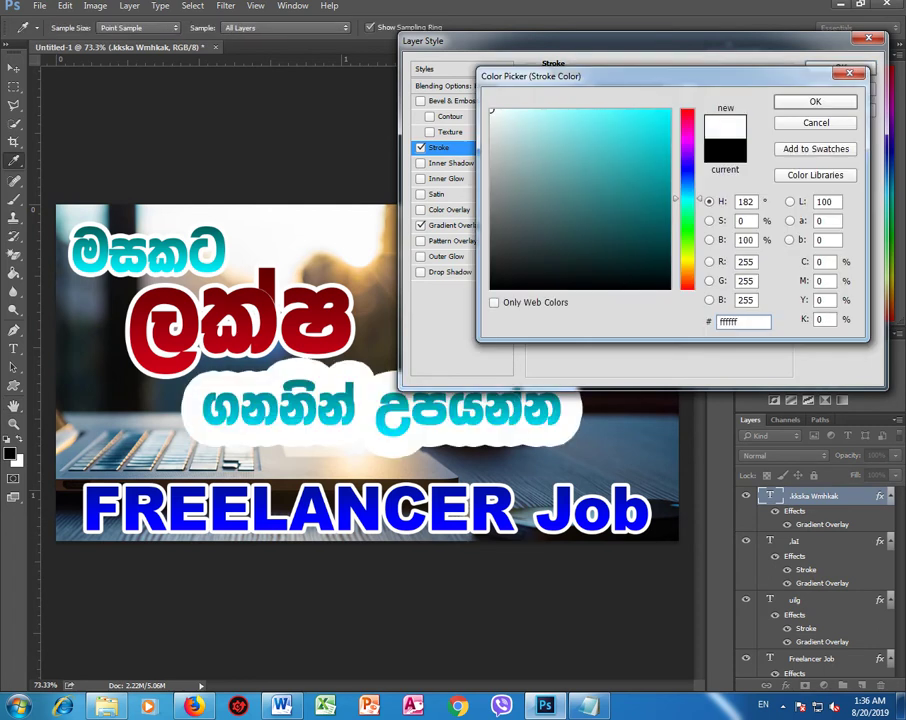
key(Return)
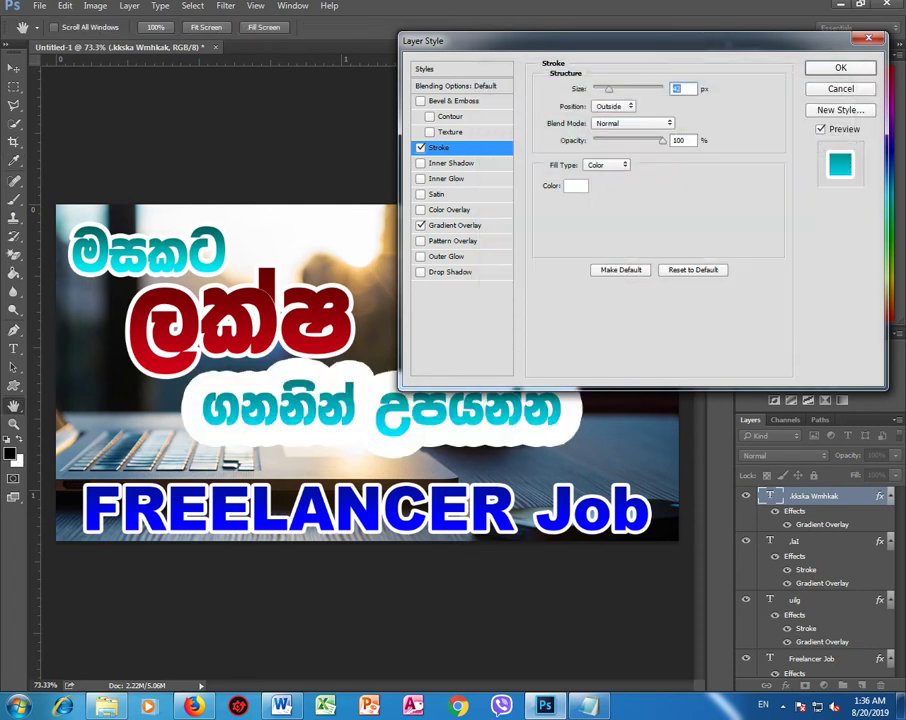
text(1)
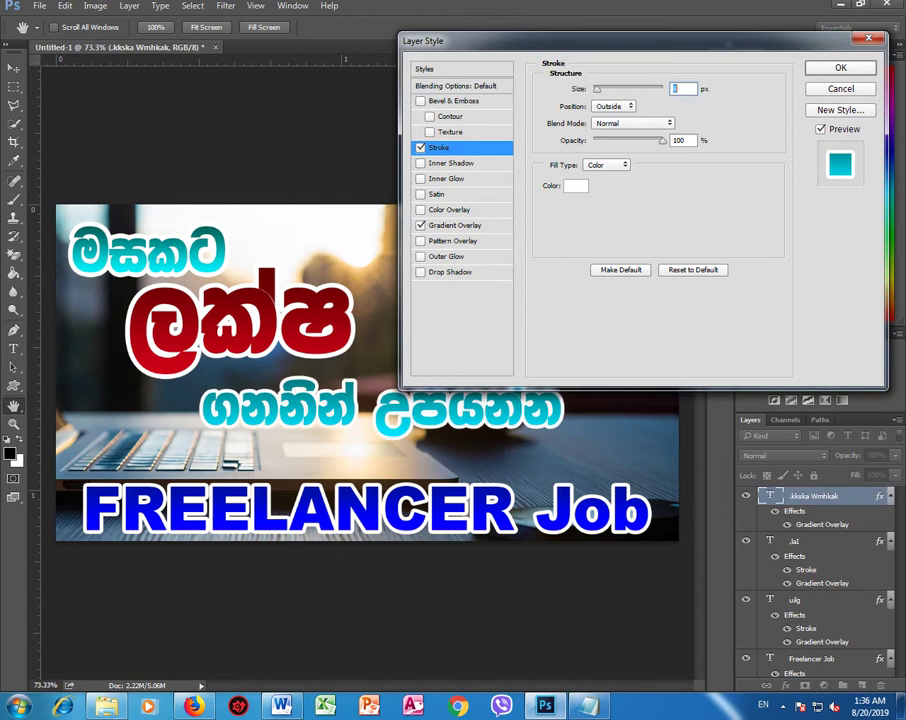
text(6)
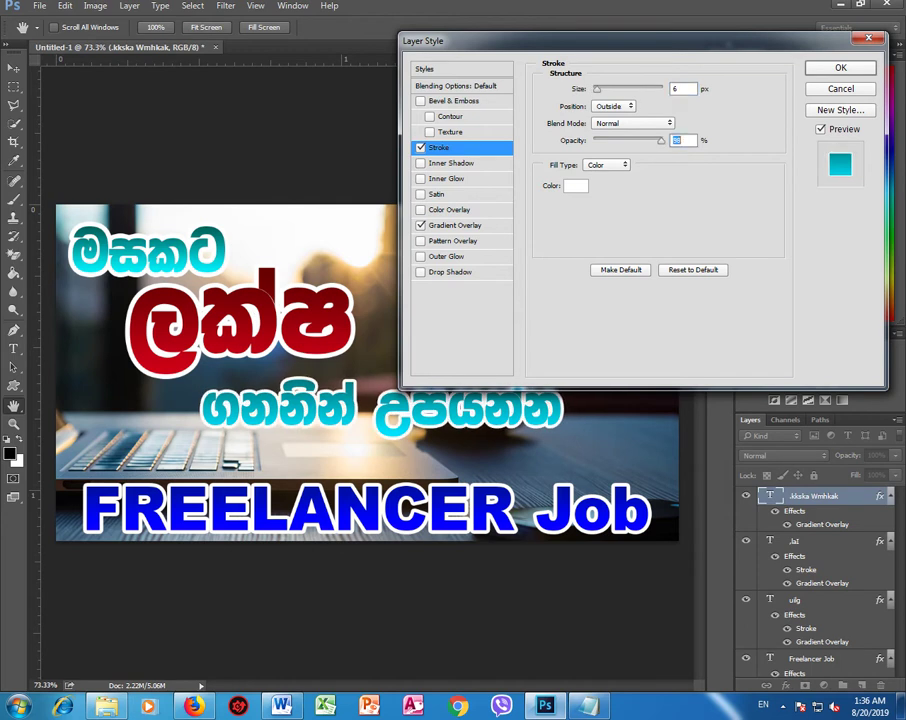
key(Tab)
key(Return)
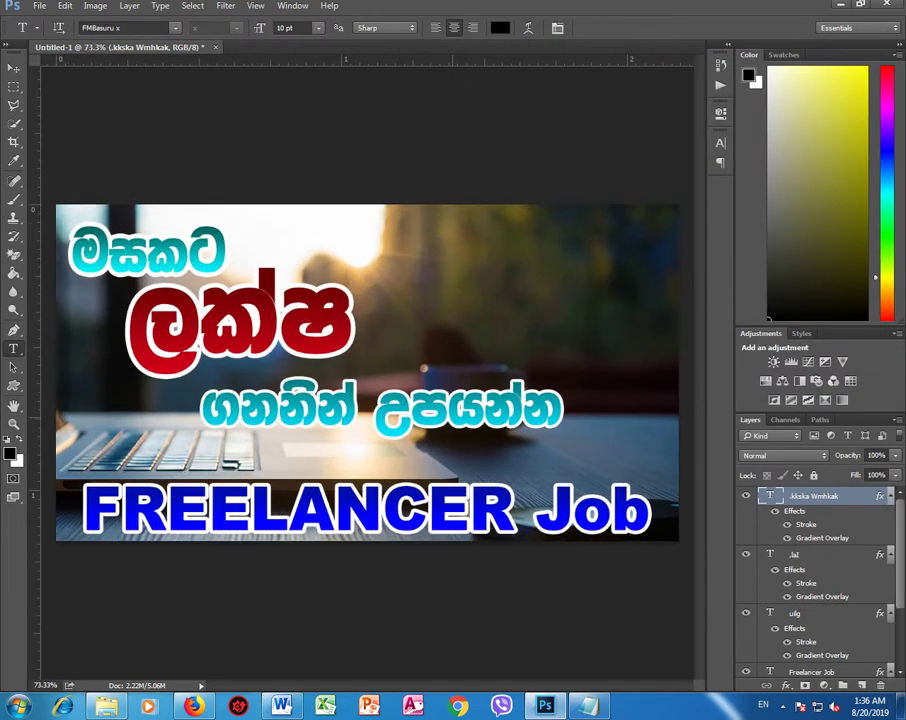
Step: Shift the freelancer-tools-1.jpeg laptop photo up slightly with the Move tool
key(ctrl+minus)
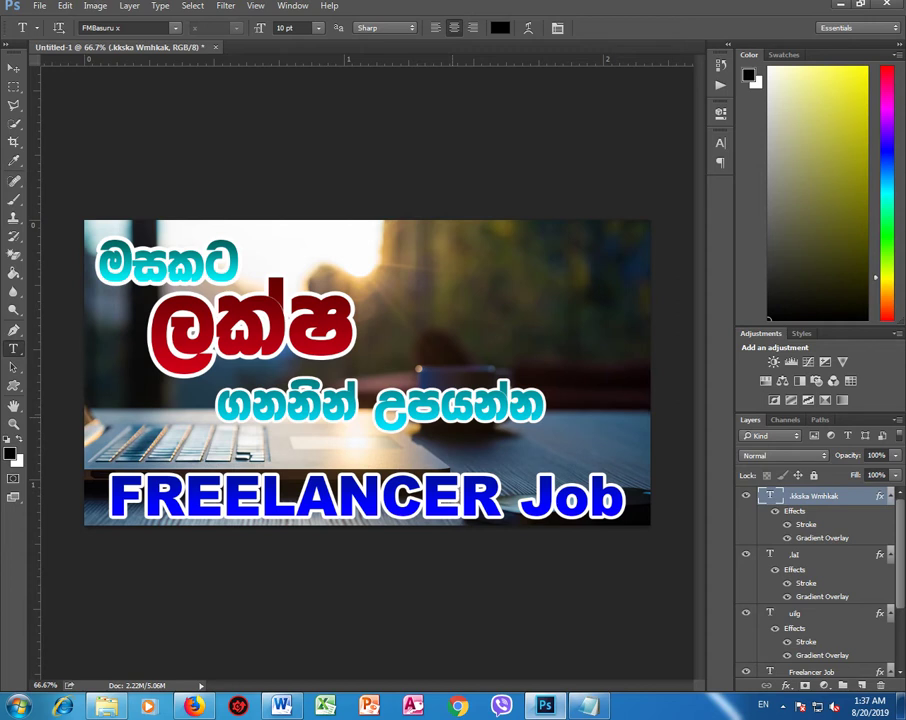
key(ctrl+plus)
scroll(815, 580, down, 2)
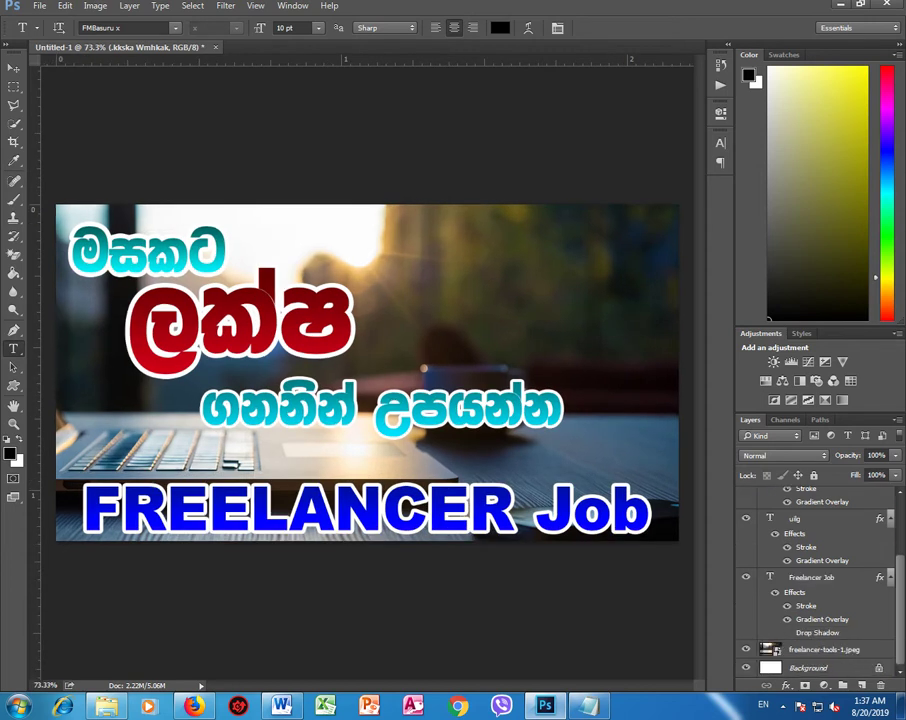
click(822, 649)
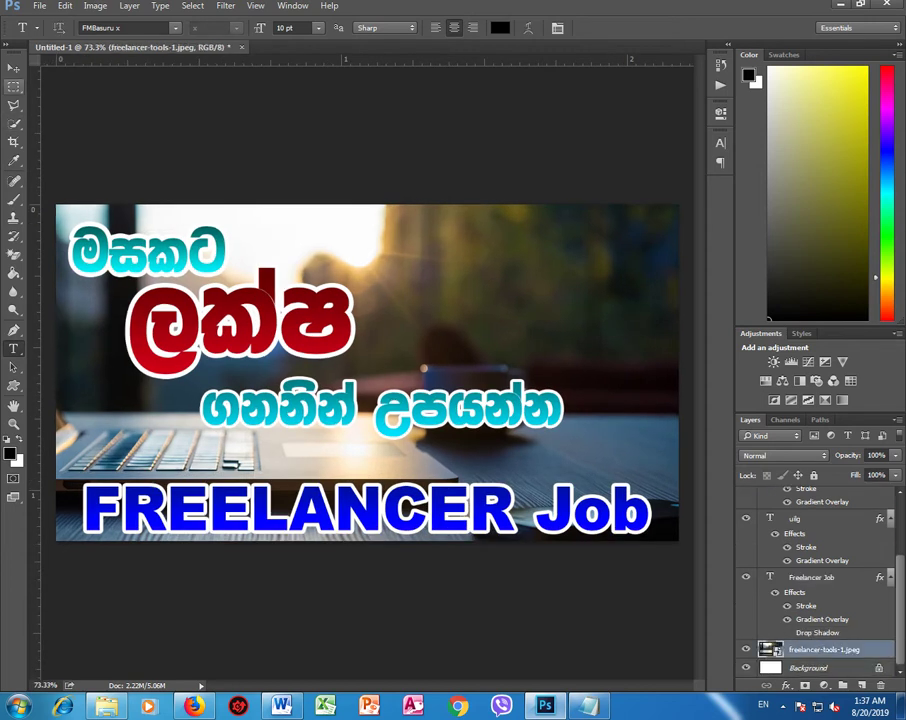
click(13, 67)
drag(368, 439, 370, 410)
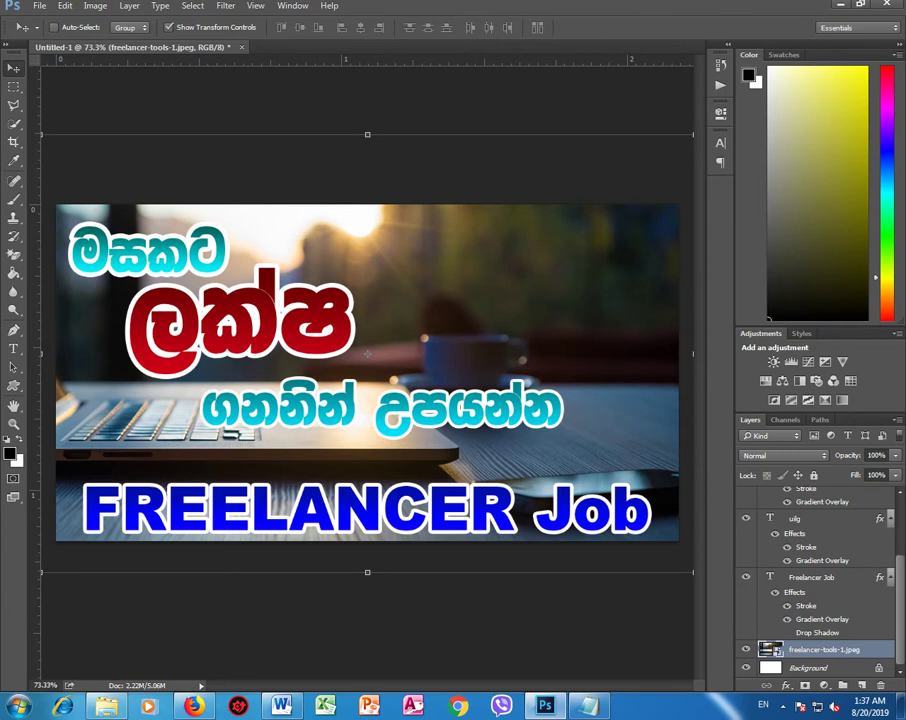
Step: Nudge the red ලක්ෂ word down, the FREELANCER Job line up, and the middle Sinhala line down
scroll(815, 580, up, 3)
click(795, 554)
drag(250, 314, 237, 320)
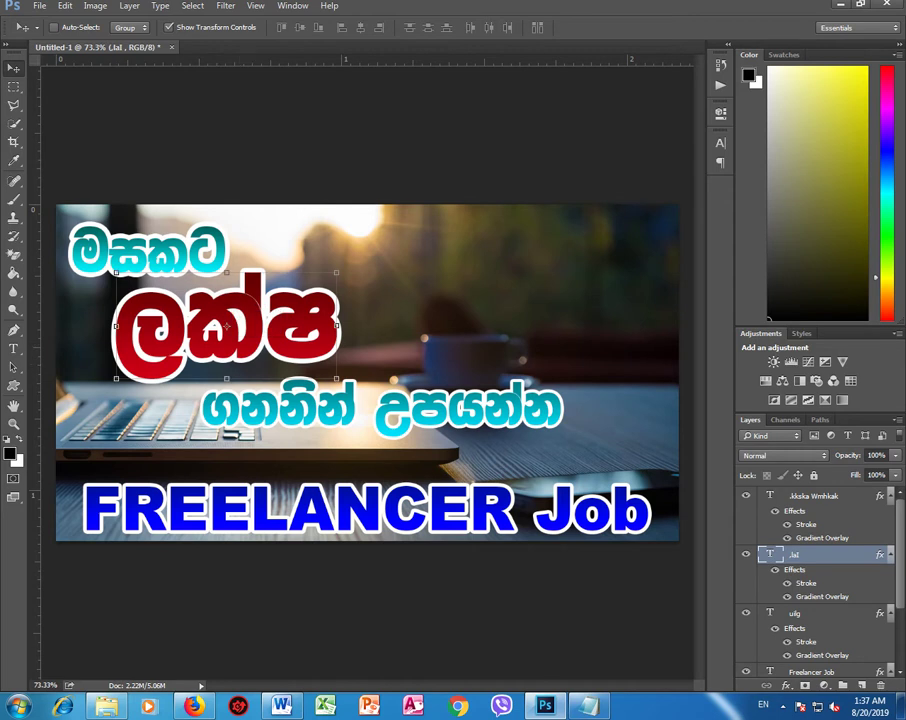
scroll(815, 580, down, 3)
click(812, 577)
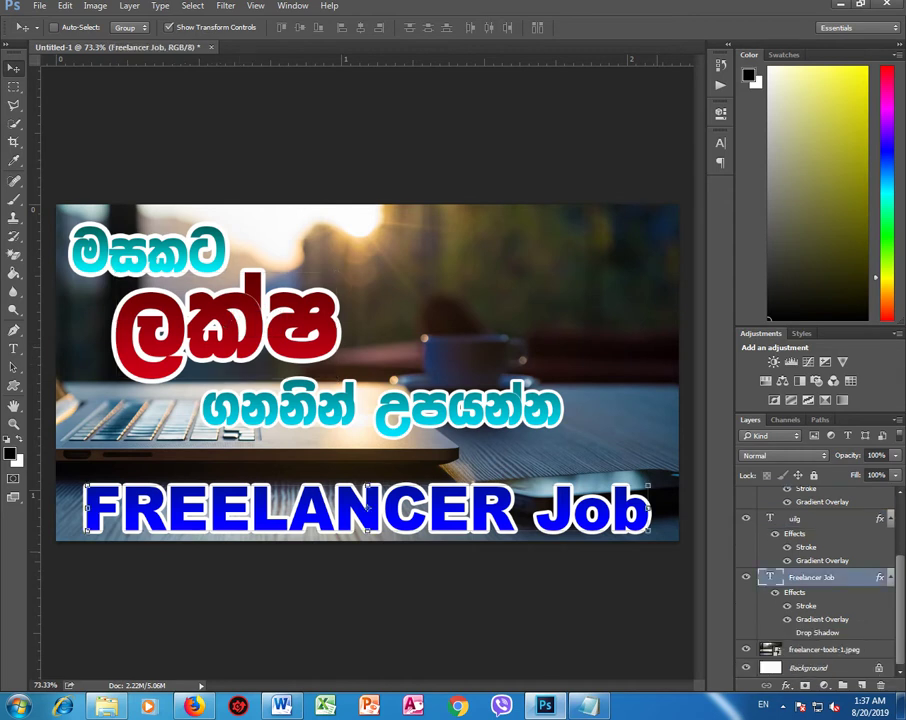
drag(367, 509, 367, 499)
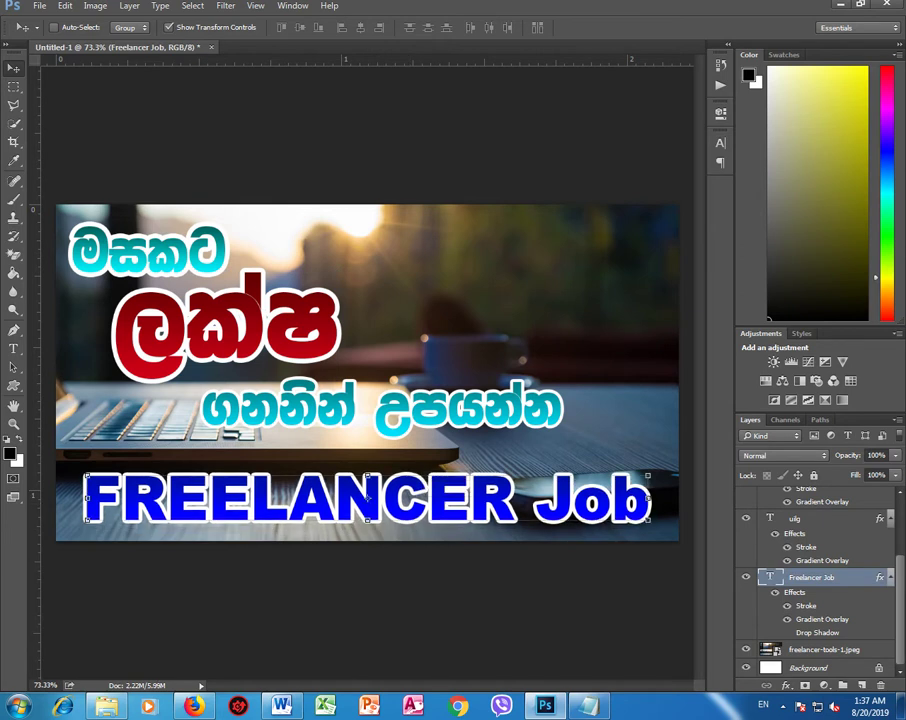
scroll(815, 580, up, 3)
click(775, 496)
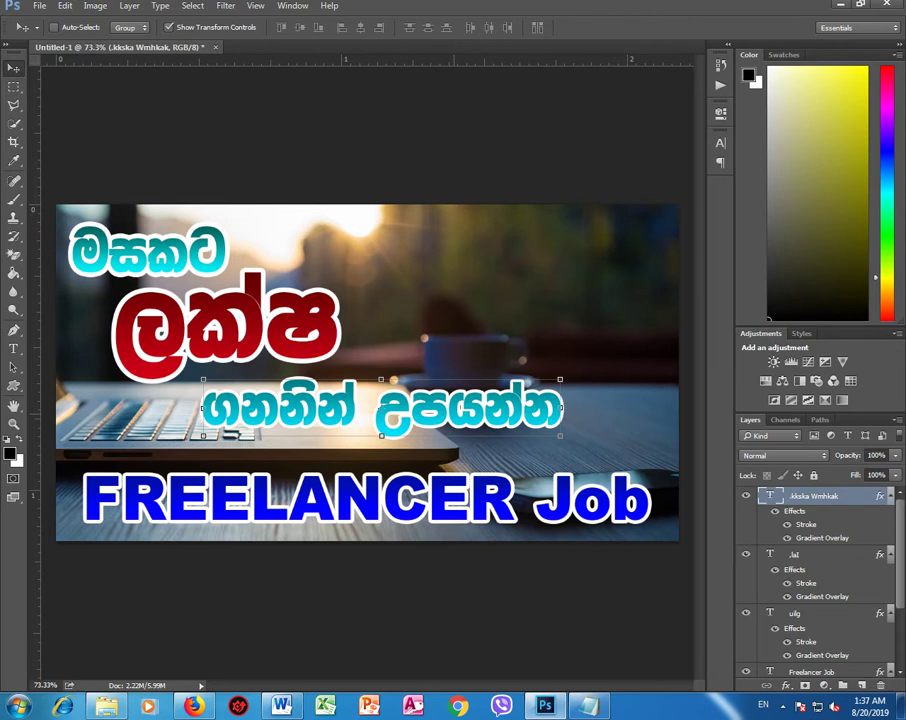
drag(462, 372, 462, 384)
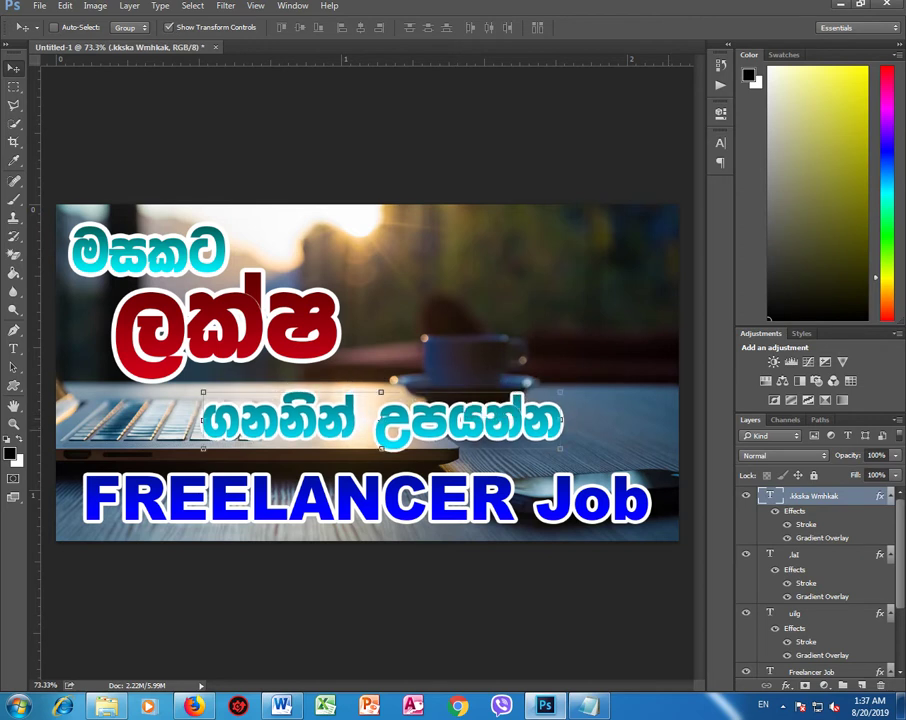
click(790, 554)
drag(278, 302, 278, 312)
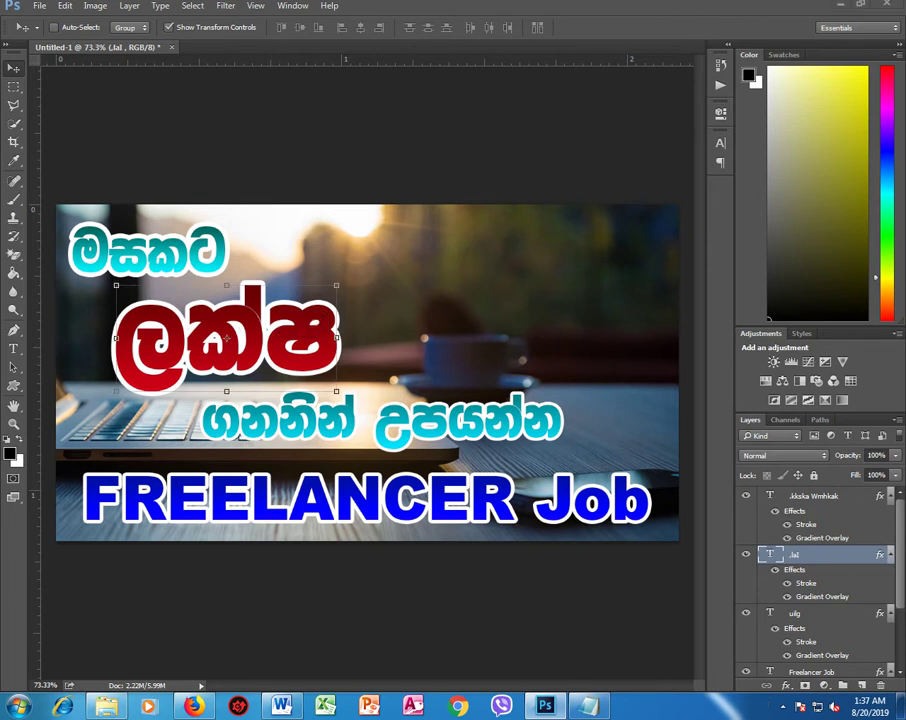
Step: Switch to the Downloads folder and drag the WITC logo file toward Photoshop
key(alt+bracketright)
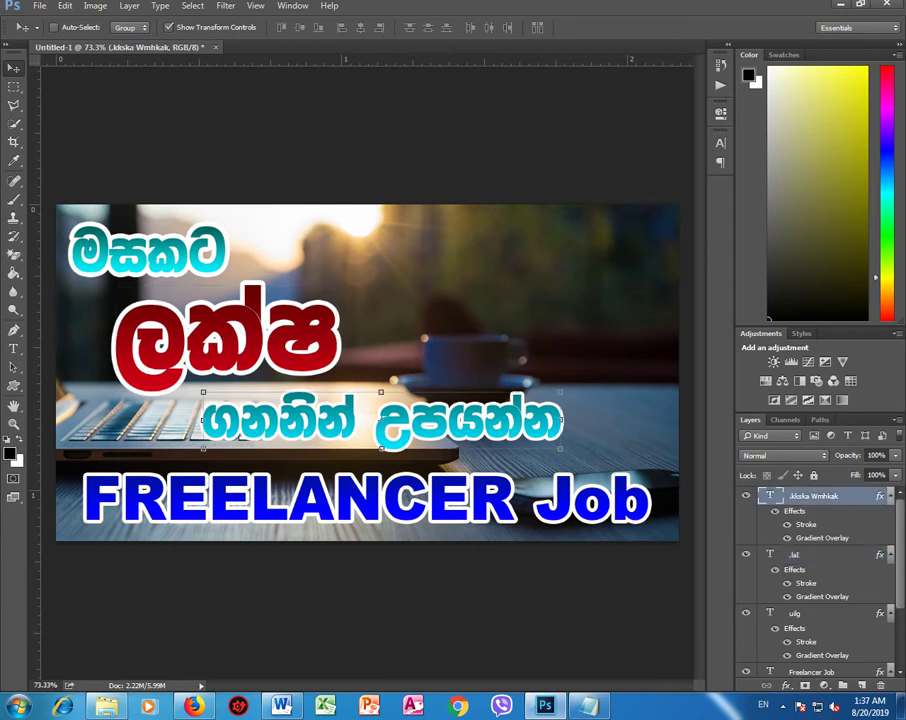
key(alt+Tab)
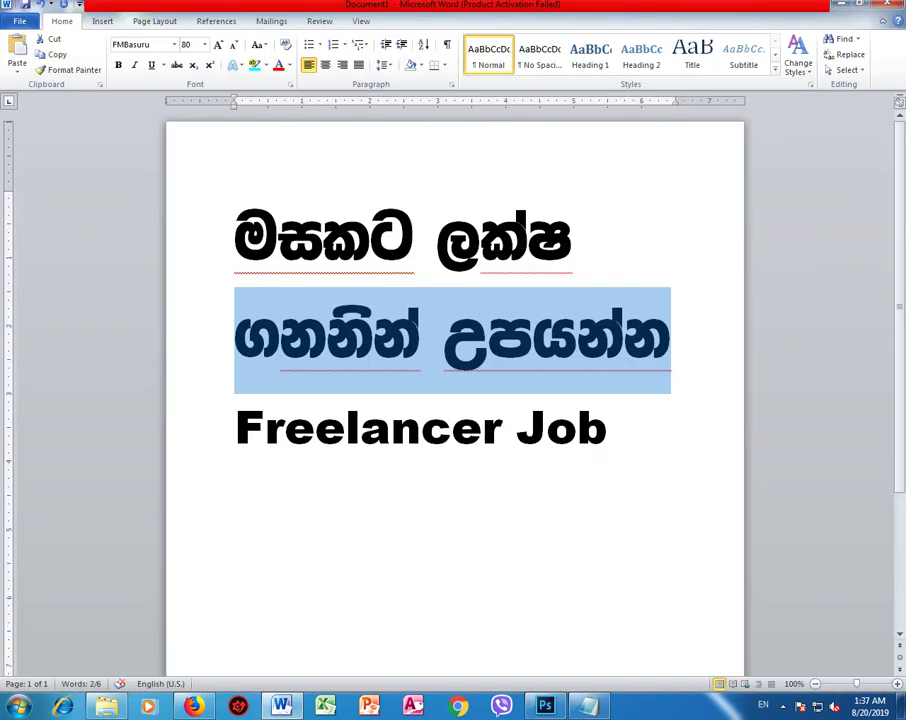
key(alt+Tab)
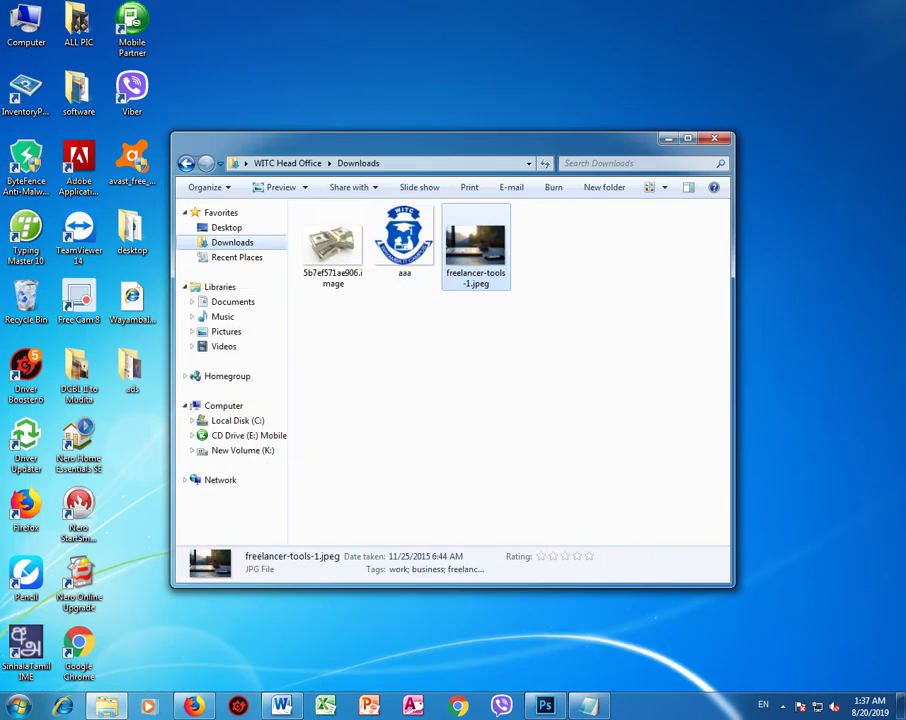
drag(404, 240, 545, 700)
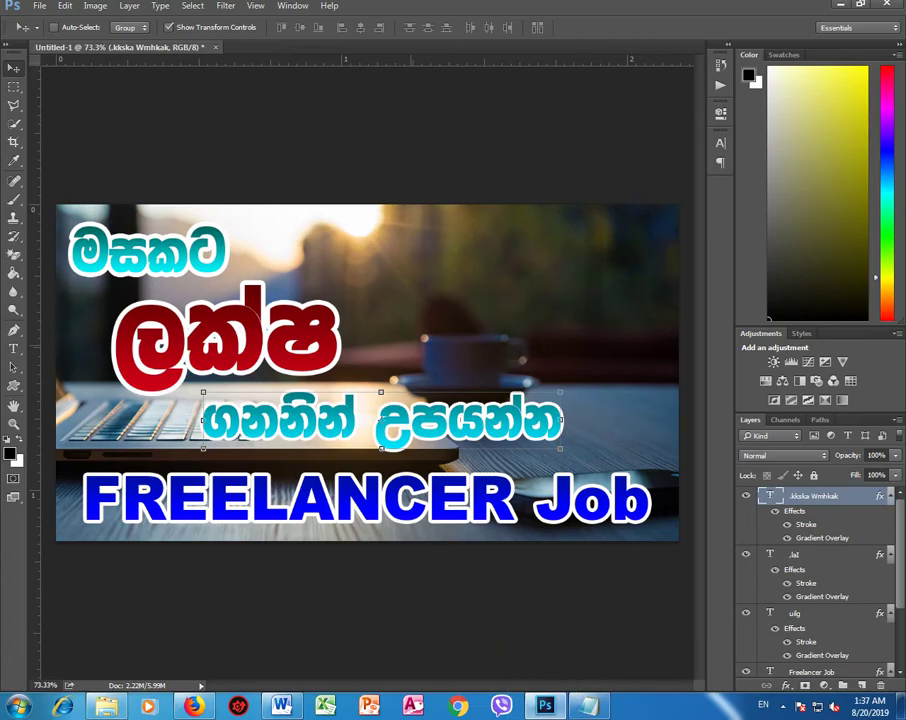
Step: Place the aaa WITC logo, shrink it to about 15%, and set it in the top-right corner
drag(545, 700, 367, 372)
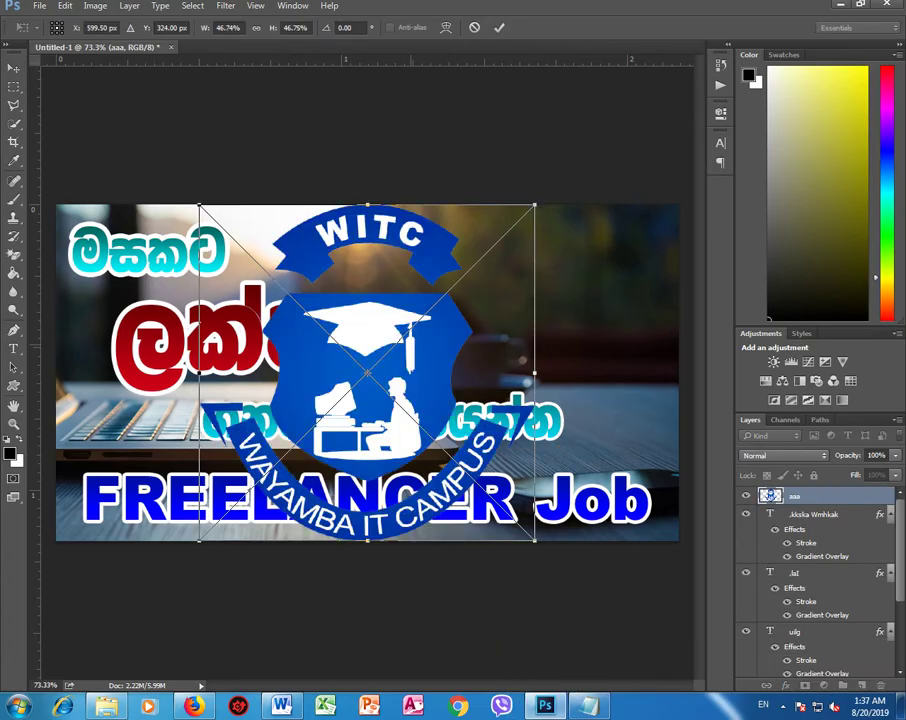
mouse_move(200, 205)
mouse_down()
mouse_move(386, 391)
mouse_move(548, 228)
mouse_move(558, 259)
mouse_up()
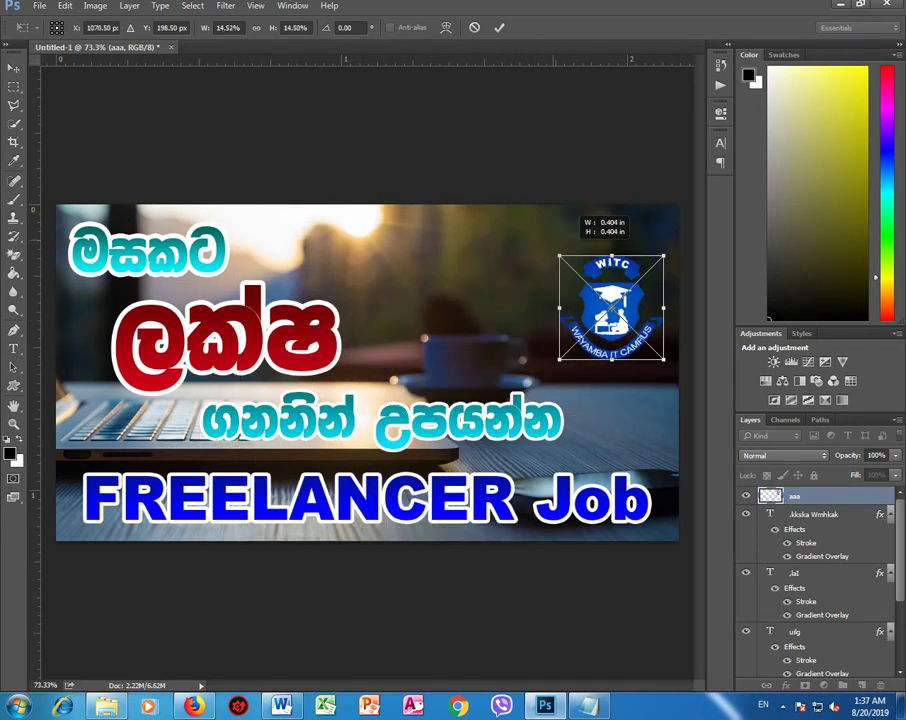
drag(620, 295, 600, 277)
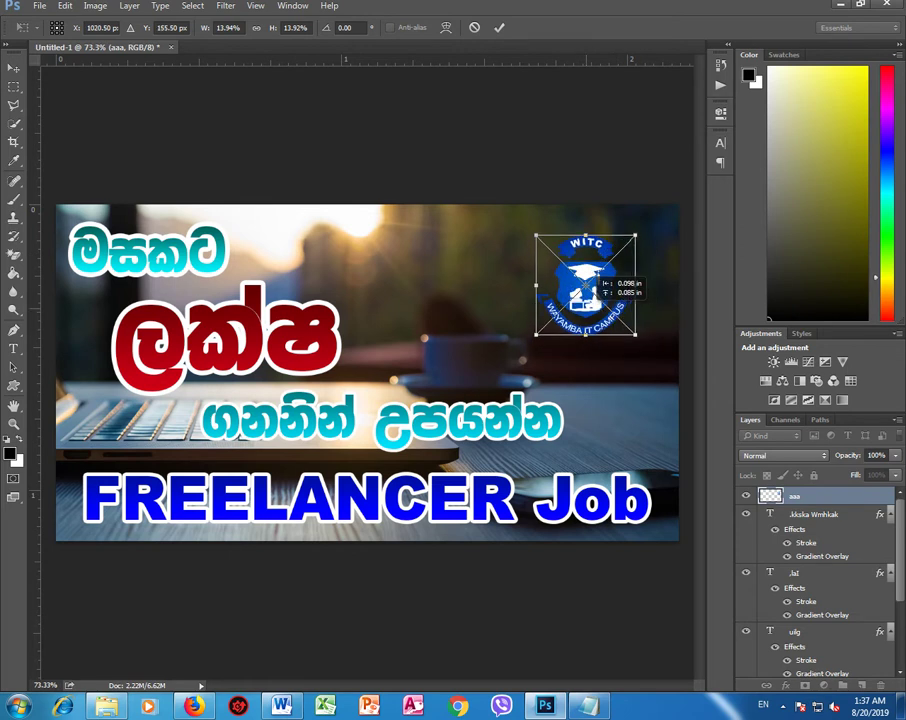
drag(537, 236, 527, 226)
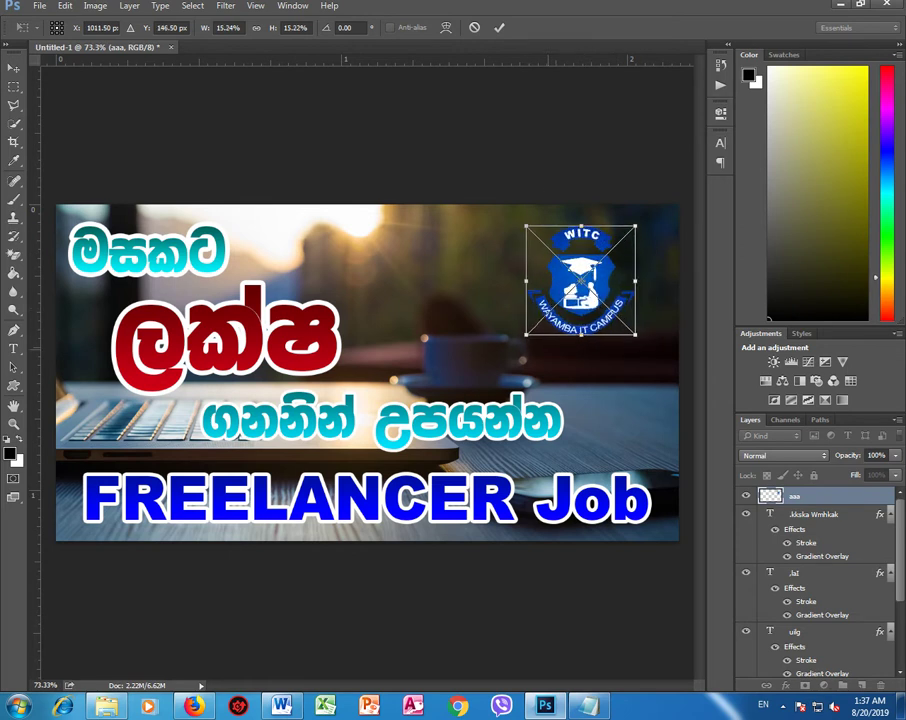
key(Return)
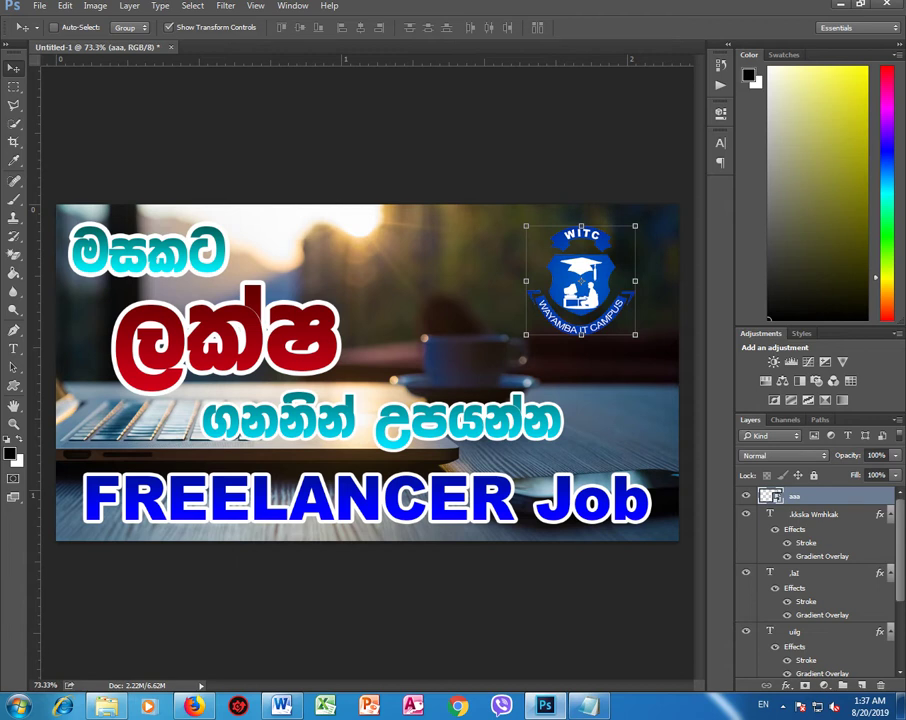
Step: Add a soft zero-distance Drop Shadow to the aaa logo, then drag the money-stack photo onto the ad
double_click(845, 496)
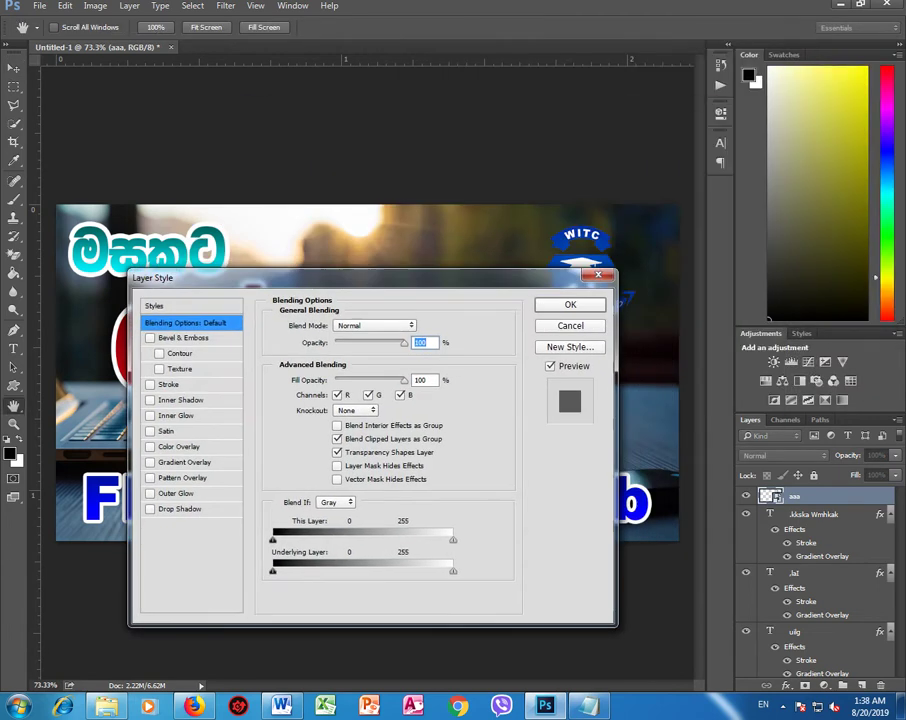
mouse_move(300, 277)
mouse_down()
mouse_move(295, 305)
mouse_move(198, 300)
mouse_move(196, 292)
mouse_up()
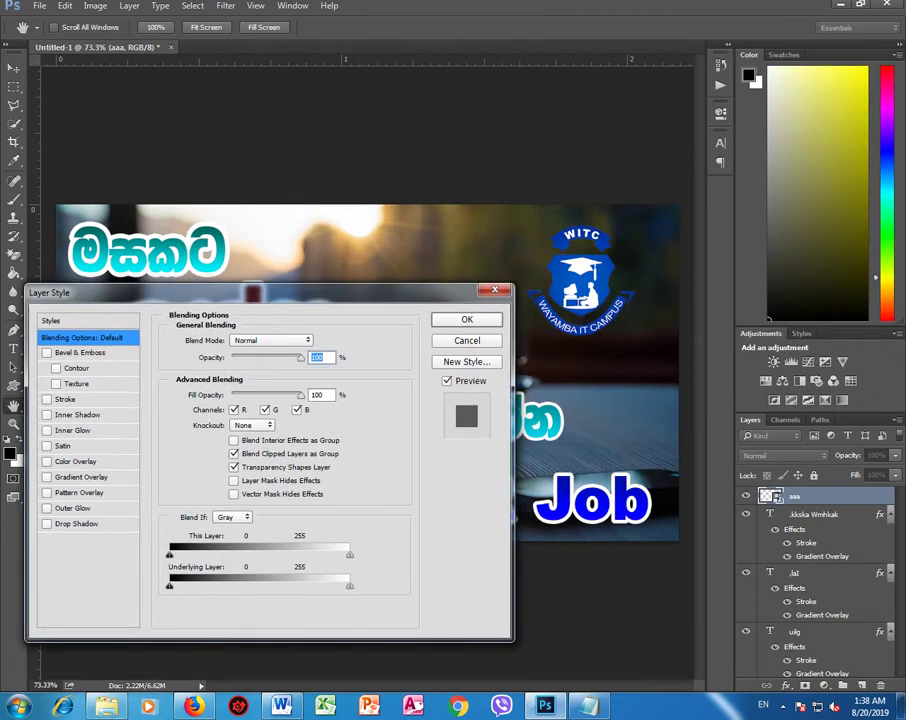
click(76, 523)
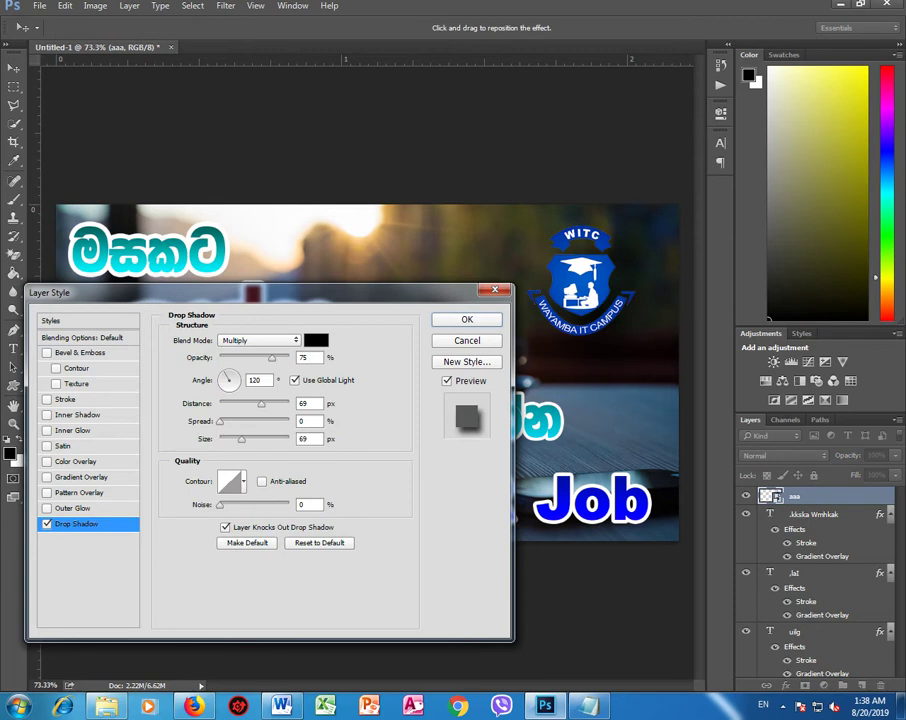
mouse_move(241, 439)
mouse_down()
mouse_move(263, 439)
mouse_move(255, 439)
mouse_up()
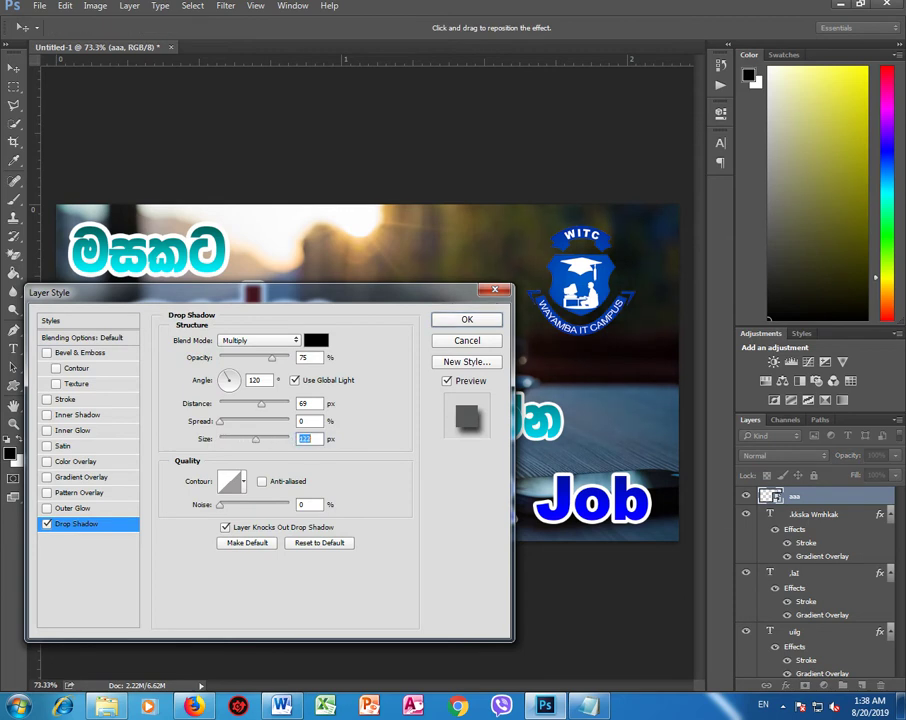
mouse_move(220, 421)
mouse_down()
mouse_move(268, 421)
mouse_move(220, 403)
mouse_up()
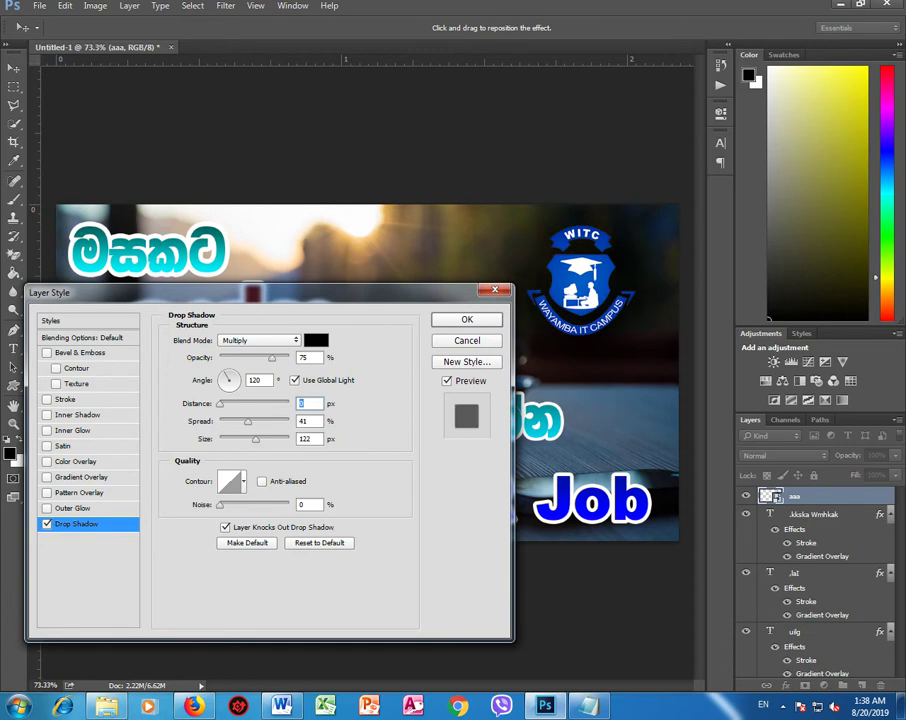
mouse_move(256, 438)
mouse_down()
mouse_move(240, 438)
mouse_move(241, 421)
mouse_up()
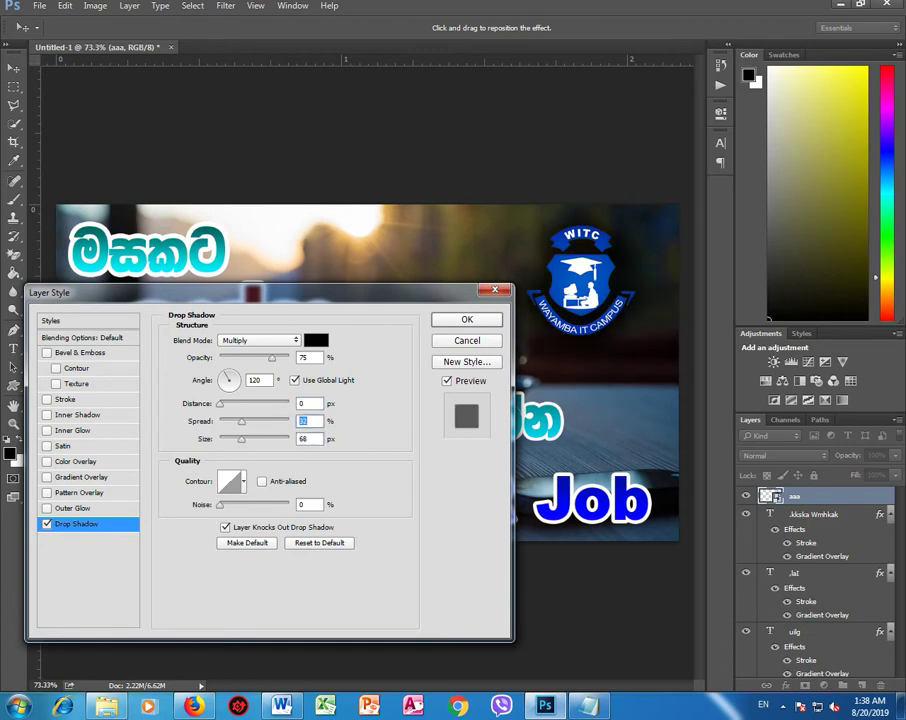
key(Return)
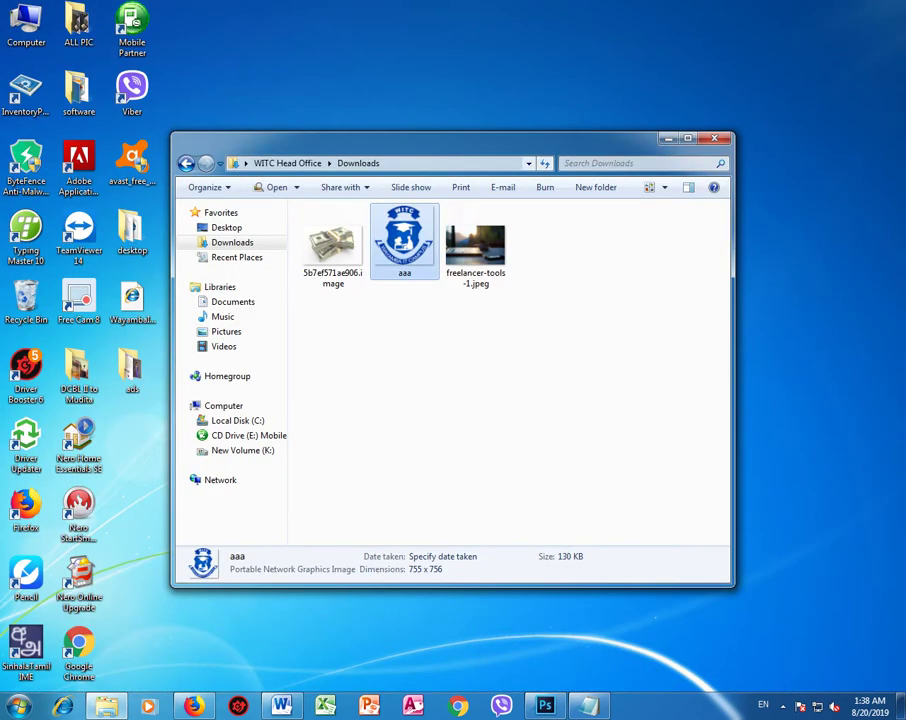
mouse_move(333, 245)
mouse_down()
mouse_move(562, 662)
mouse_move(545, 705)
mouse_move(367, 372)
mouse_up()
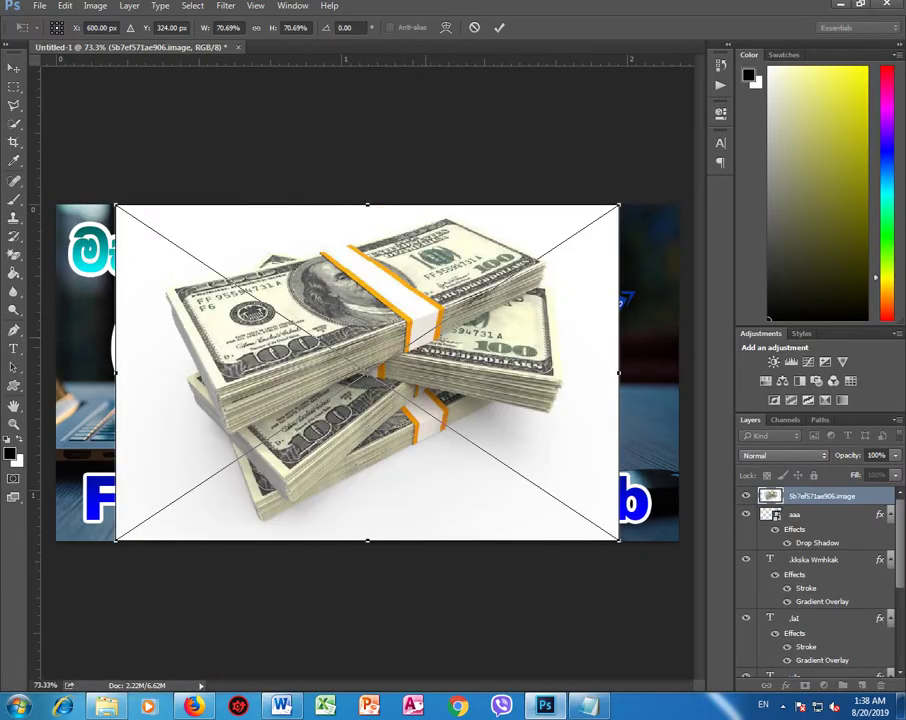
Step: Commit the placed money-stack photo, rasterize it via the Magic Eraser, and undo the erases
key(Return)
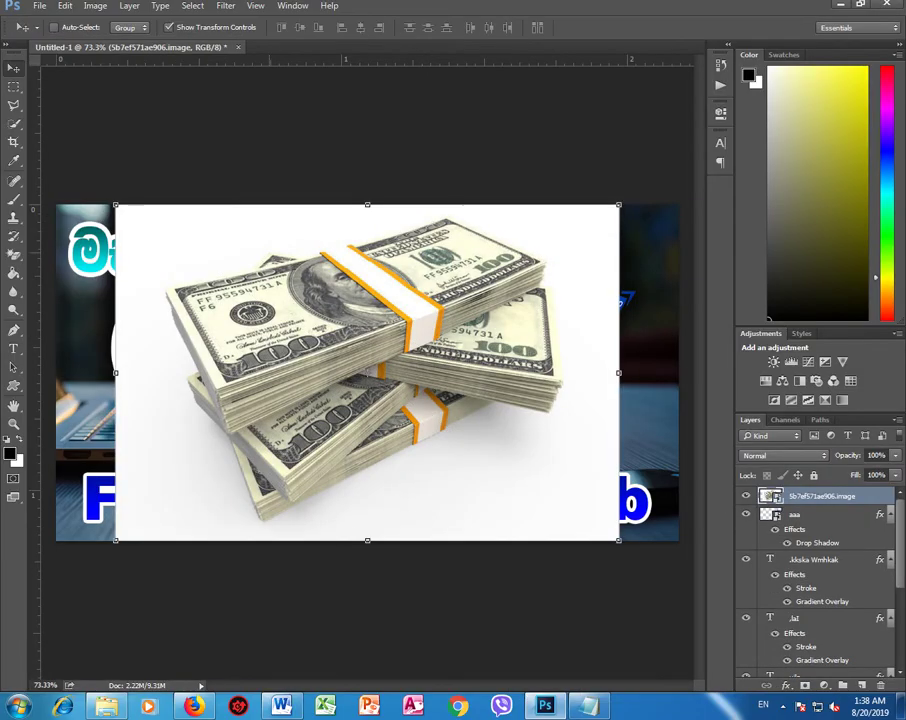
key(e)
click(560, 470)
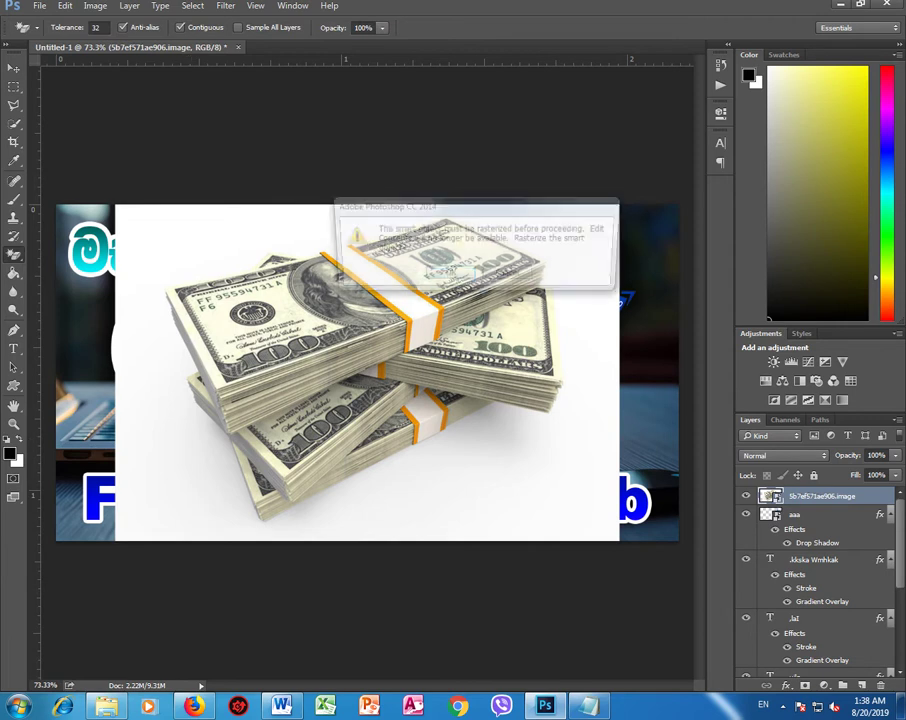
key(Return)
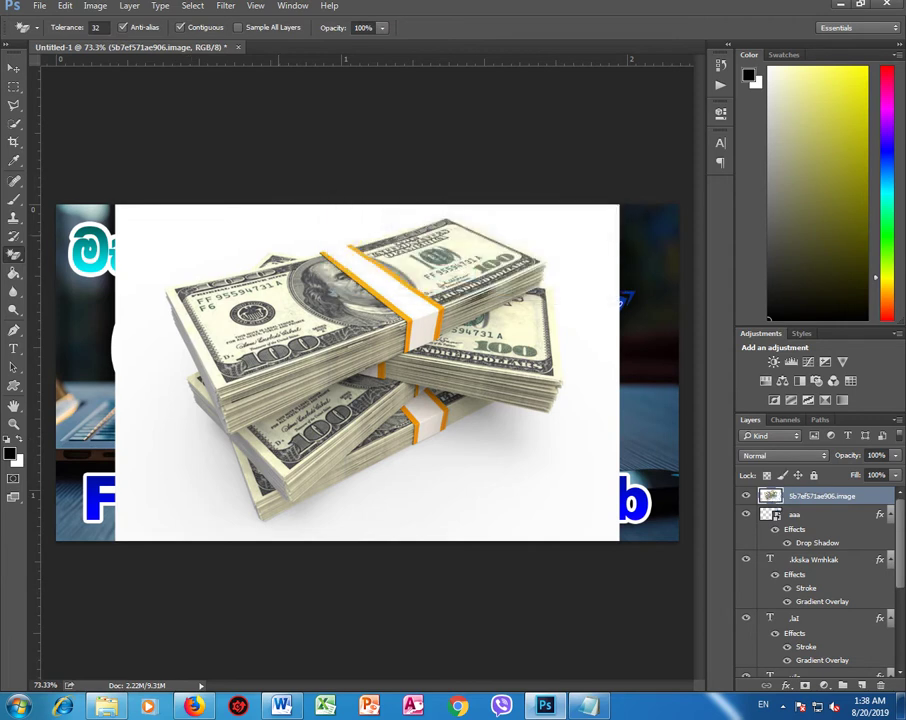
key(ctrl+z)
click(431, 330)
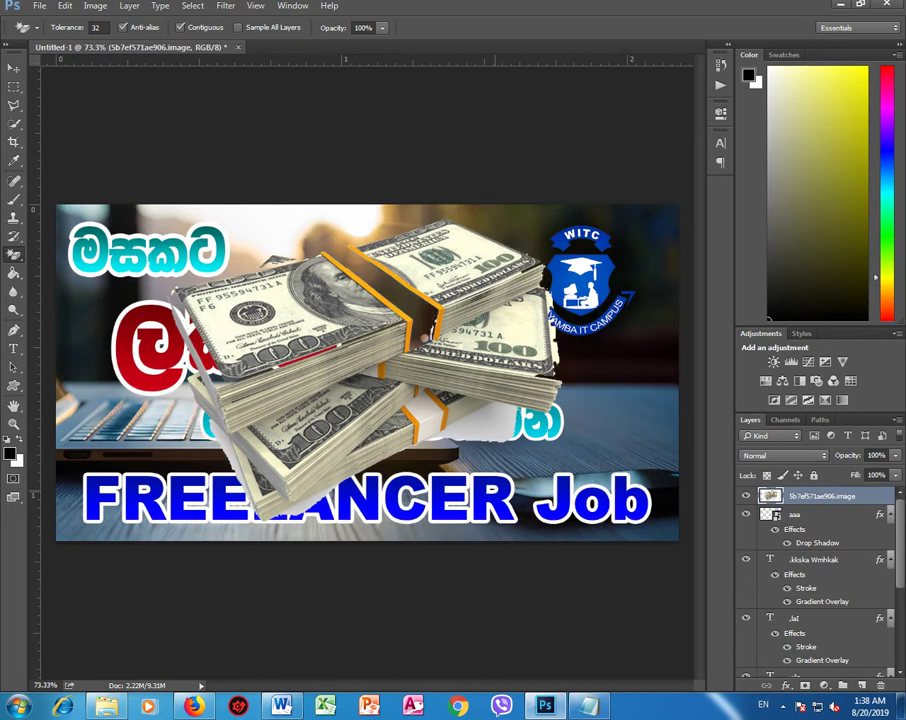
key(ctrl+z)
scroll(396, 443, up, 2)
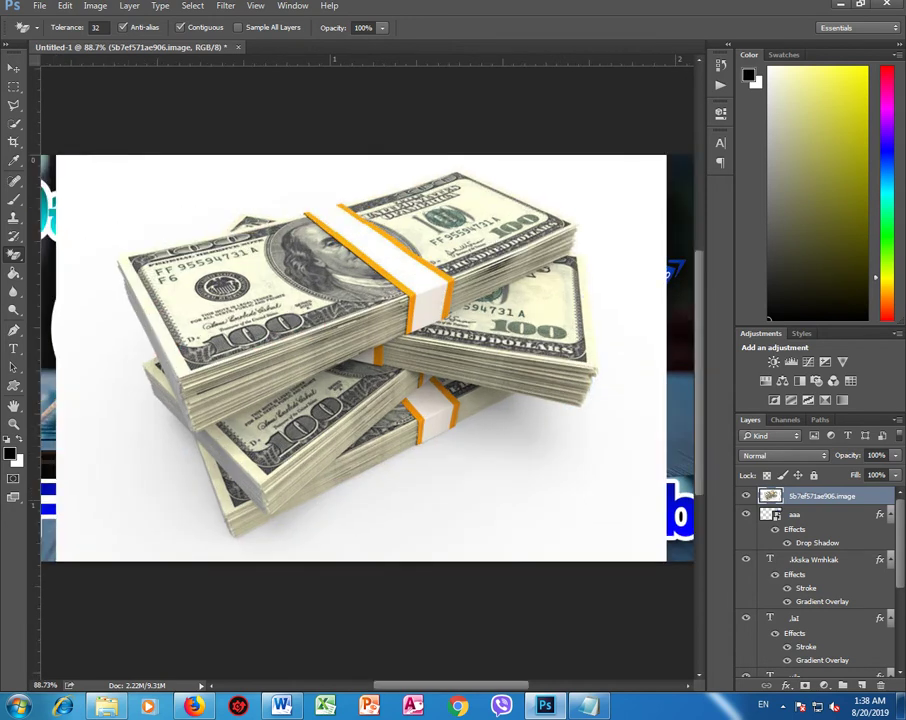
Step: Quick-select the money stacks, adding the top-right edge, paper band corner and bill's top strip
click(13, 123)
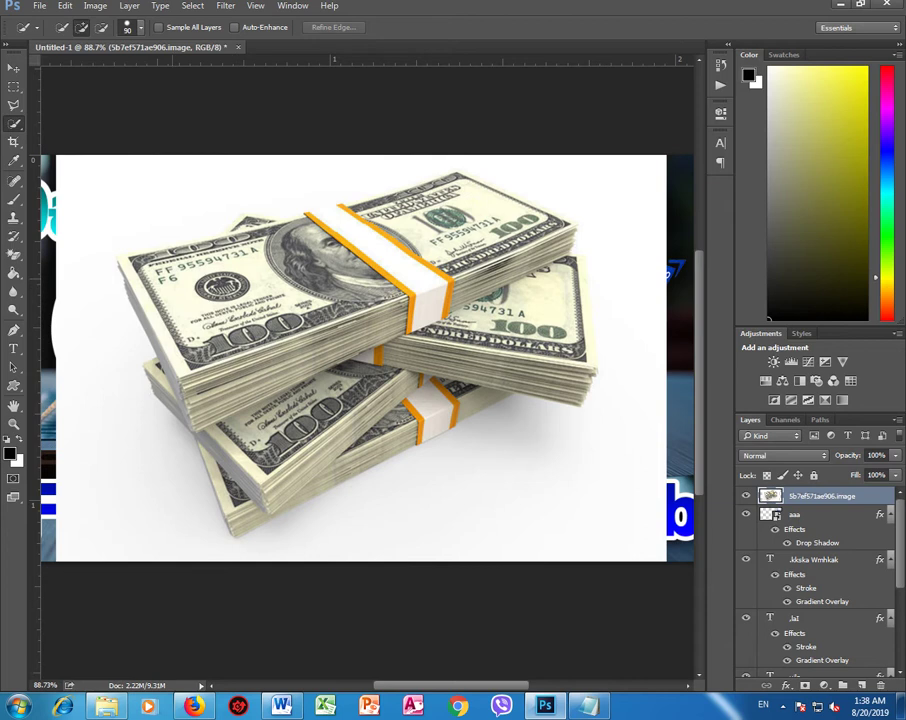
mouse_move(320, 215)
mouse_down()
mouse_move(350, 232)
mouse_move(170, 370)
mouse_up()
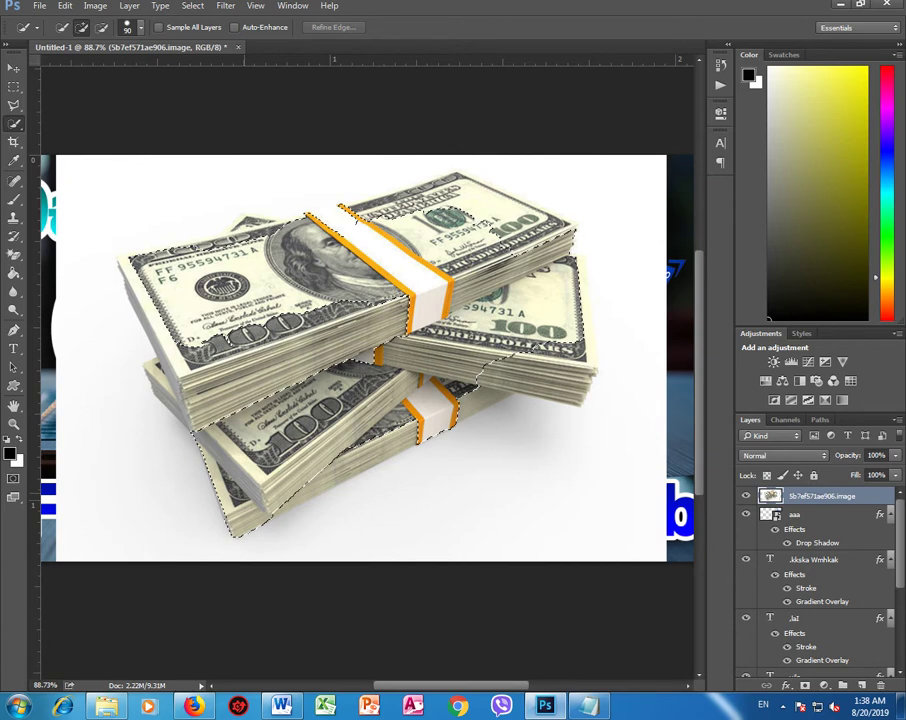
mouse_move(220, 340)
mouse_down()
mouse_move(370, 258)
mouse_move(530, 215)
mouse_up()
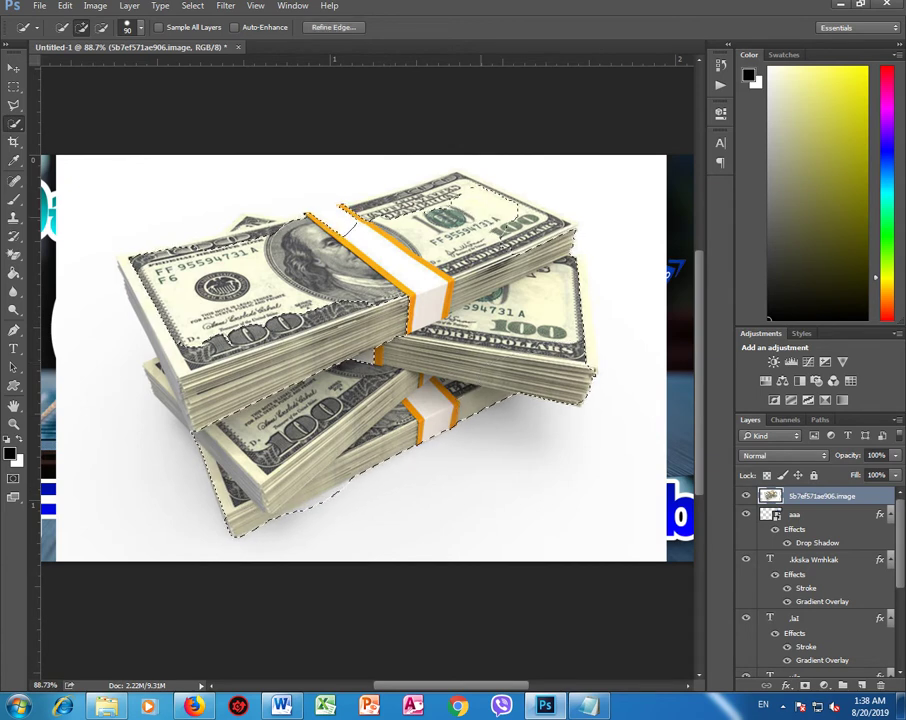
scroll(349, 229, up, 3)
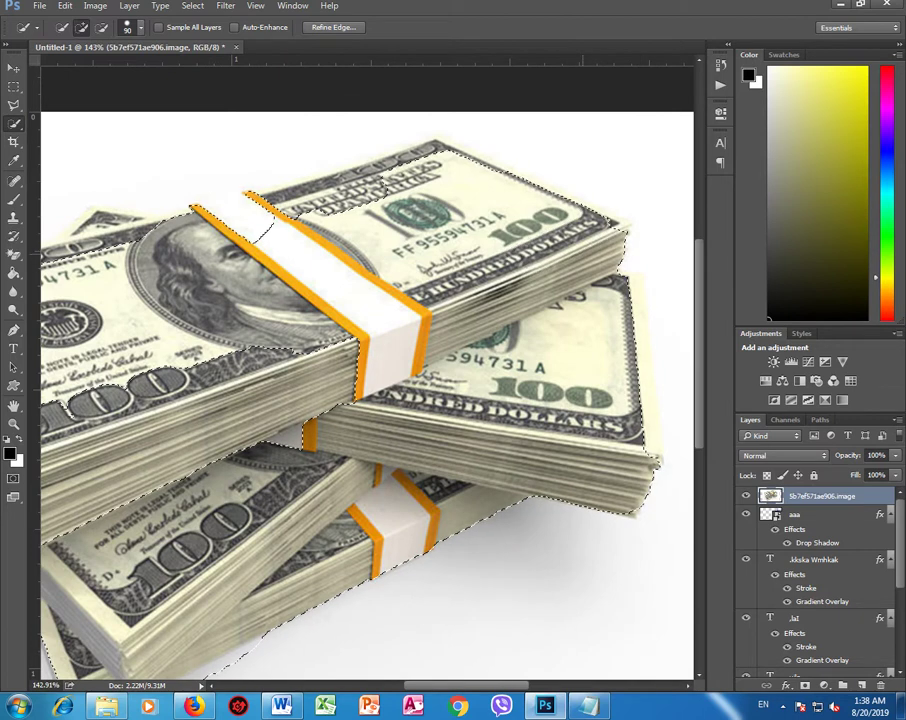
drag(440, 152, 630, 240)
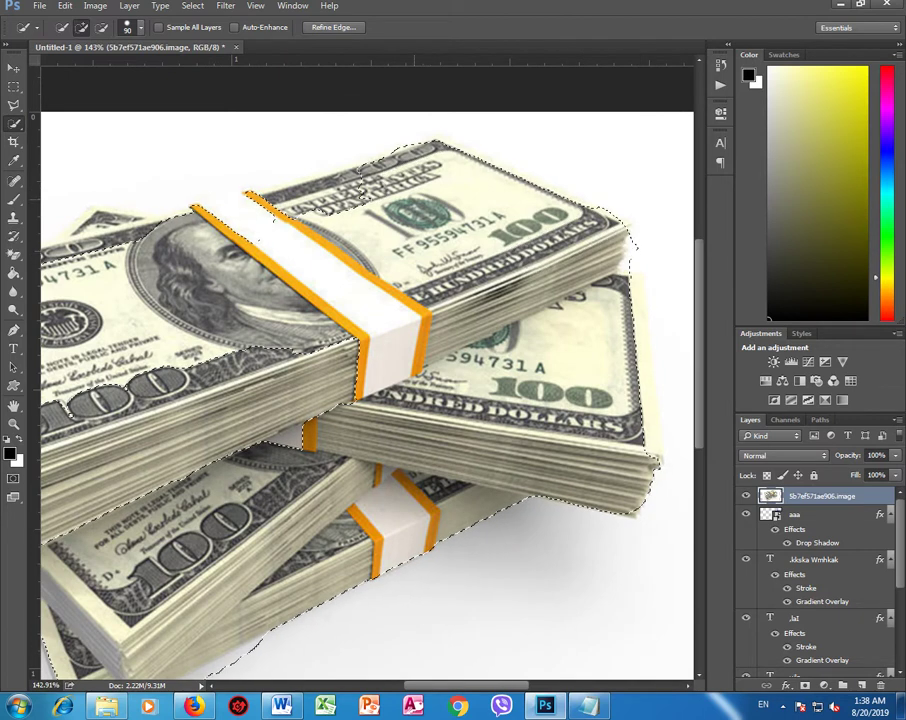
drag(250, 205, 235, 200)
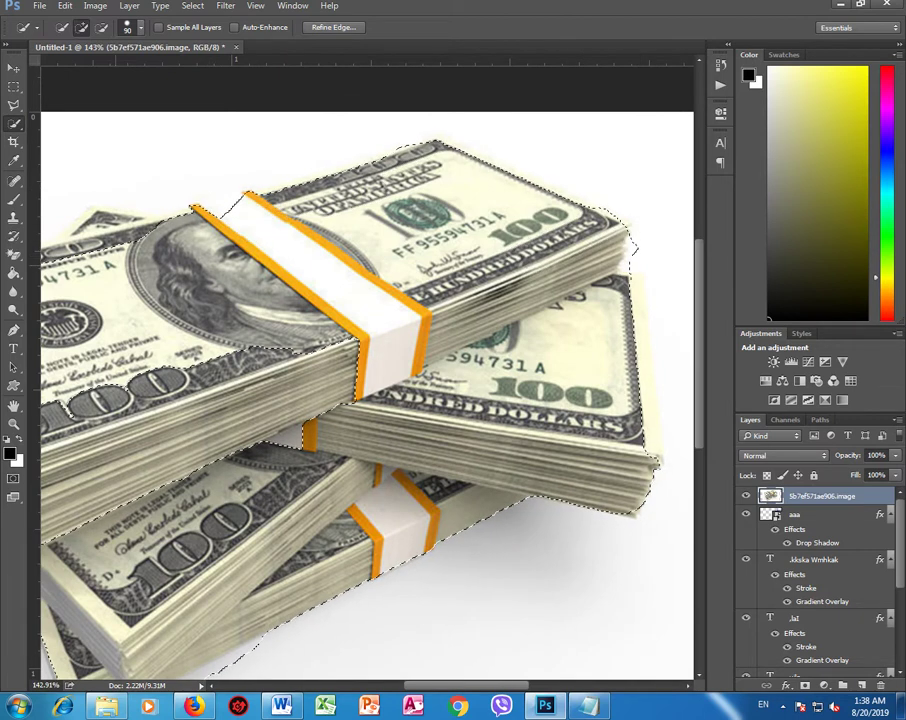
scroll(400, 300, down, 3)
scroll(400, 300, down, 3)
scroll(400, 300, up, 2)
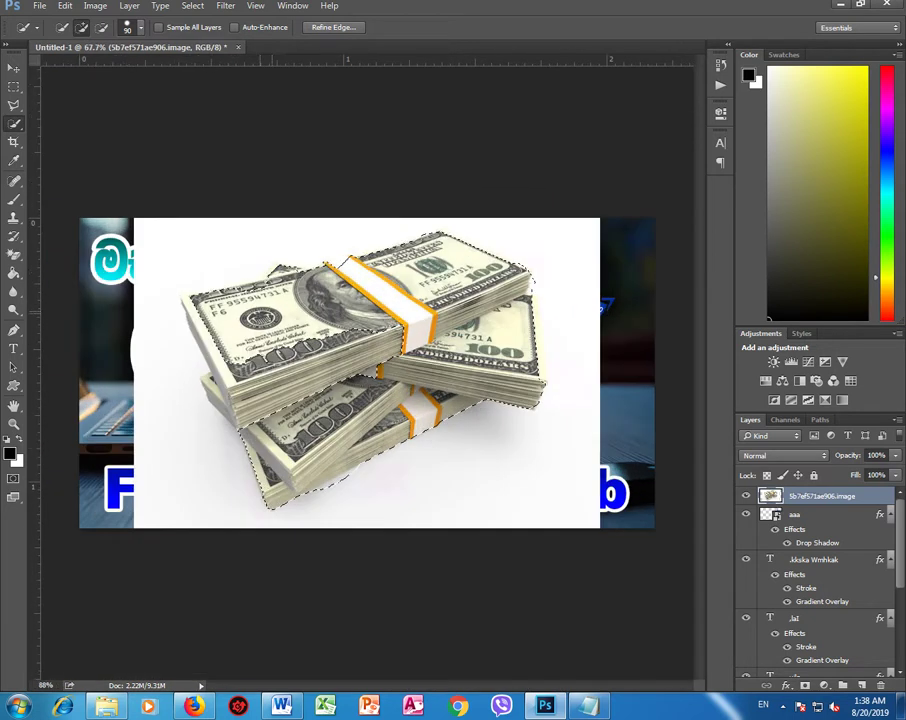
scroll(204, 298, up, 3)
scroll(204, 298, up, 2)
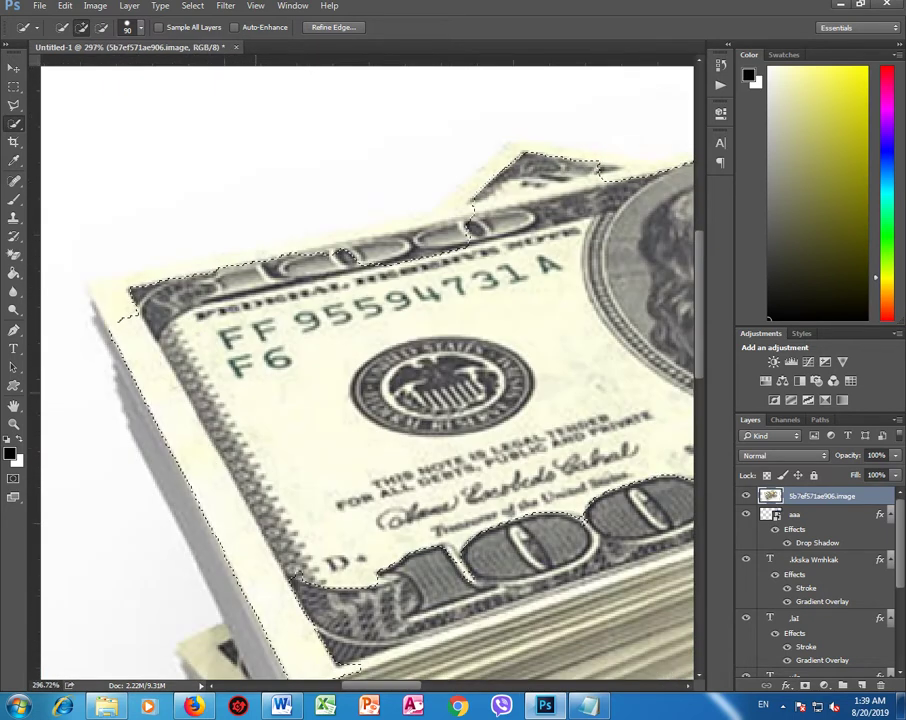
drag(400, 225, 460, 218)
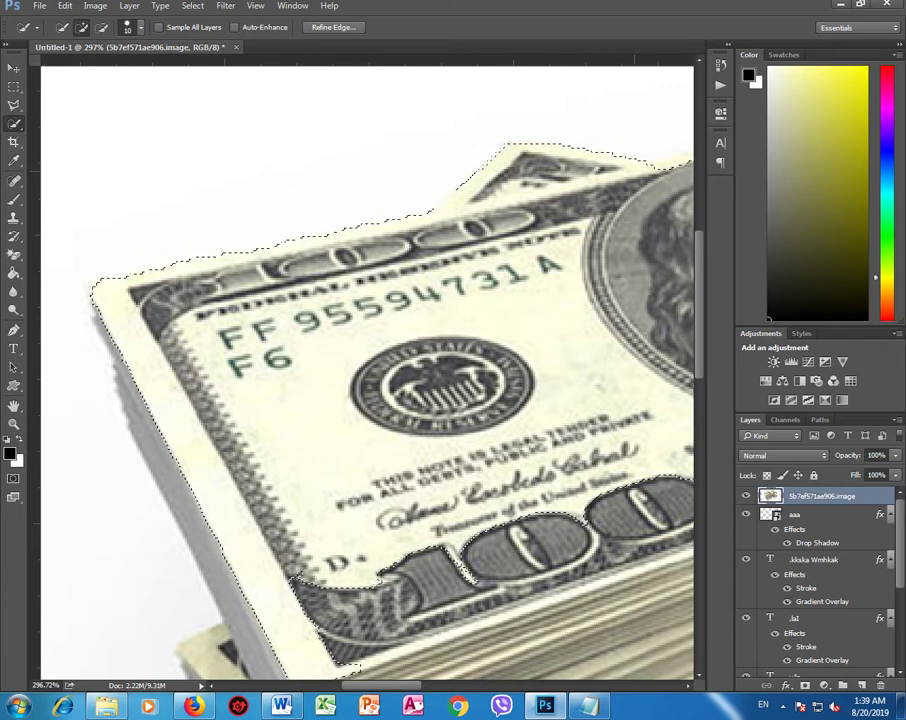
Step: Zoom around the money stack edges, toggling the selection outline to check its fit
scroll(425, 379, down, 3)
scroll(425, 379, up, 2)
scroll(295, 603, down, 2)
scroll(295, 603, down, 2)
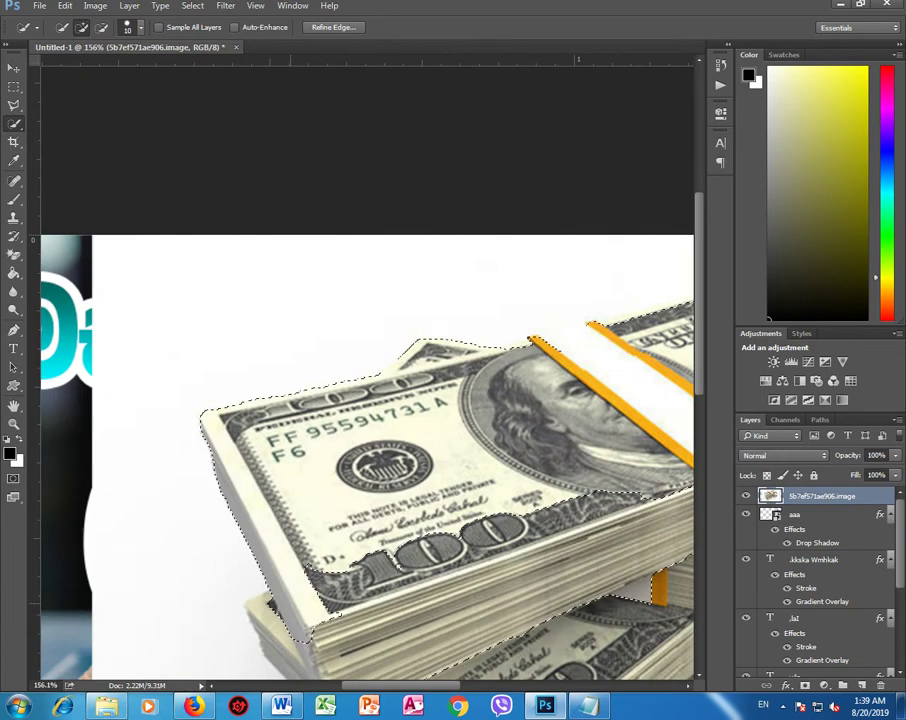
scroll(260, 640, up, 2)
scroll(260, 640, up, 2)
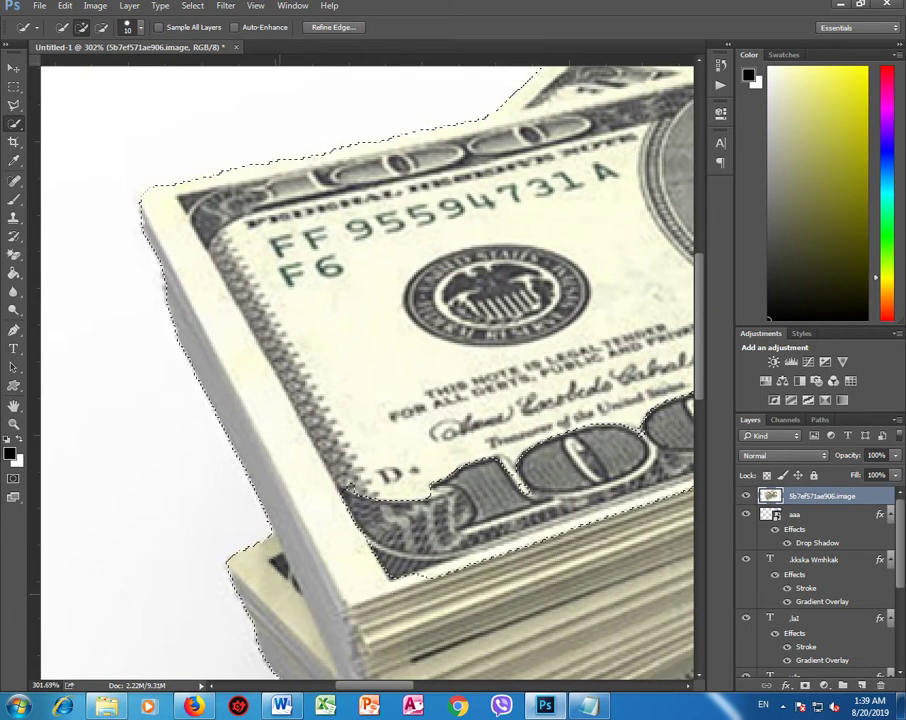
scroll(260, 640, down, 3)
scroll(260, 640, down, 2)
scroll(260, 640, up, 1)
scroll(260, 640, up, 1)
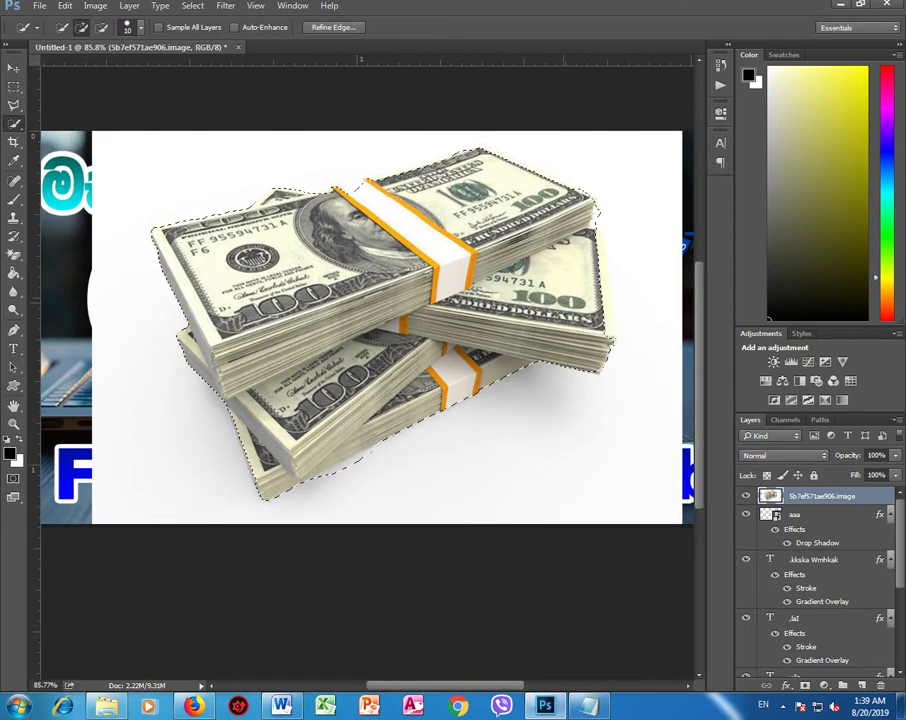
scroll(579, 320, up, 3)
scroll(579, 320, up, 2)
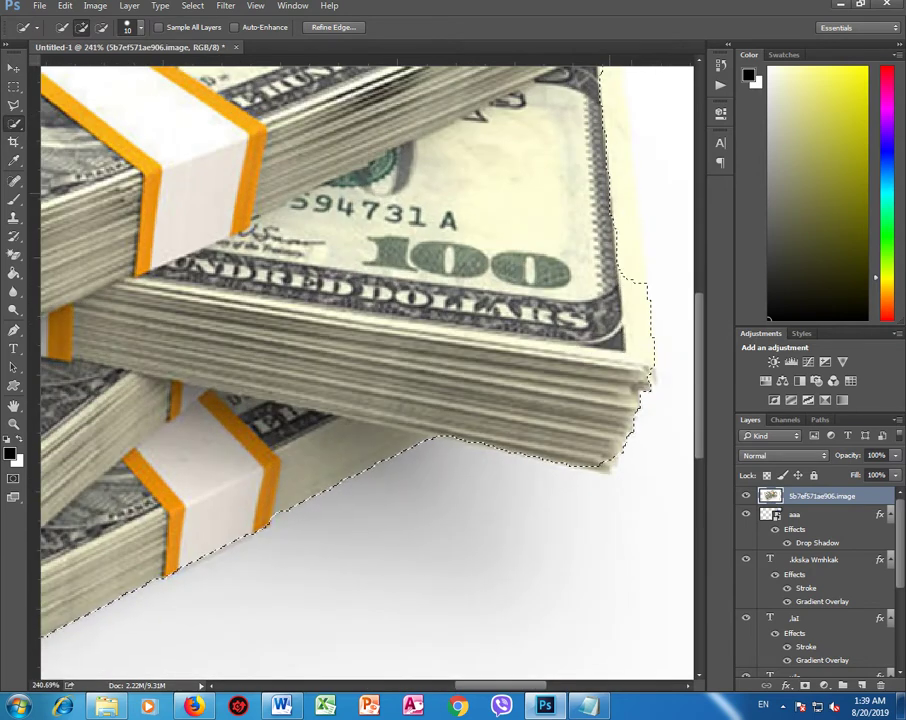
scroll(450, 300, down, 3)
scroll(450, 300, down, 3)
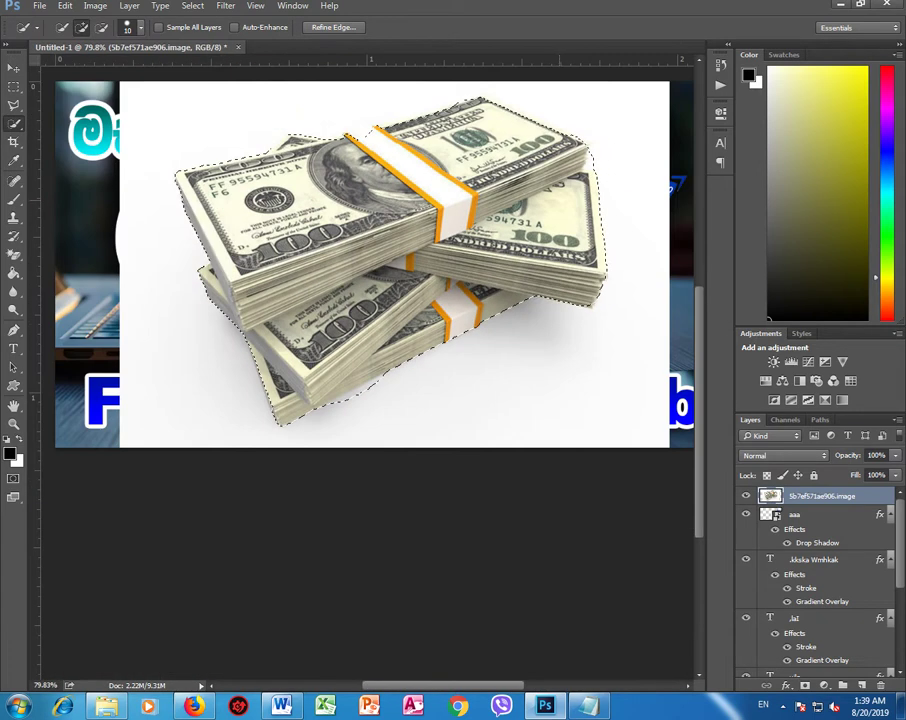
scroll(590, 115, up, 3)
scroll(590, 115, up, 2)
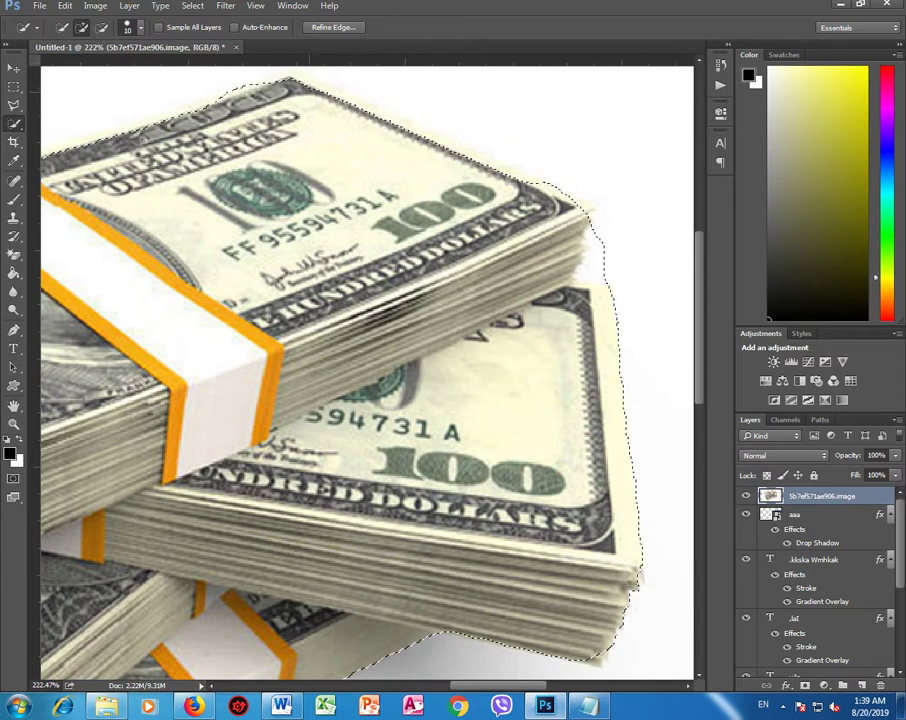
key(ctrl+d)
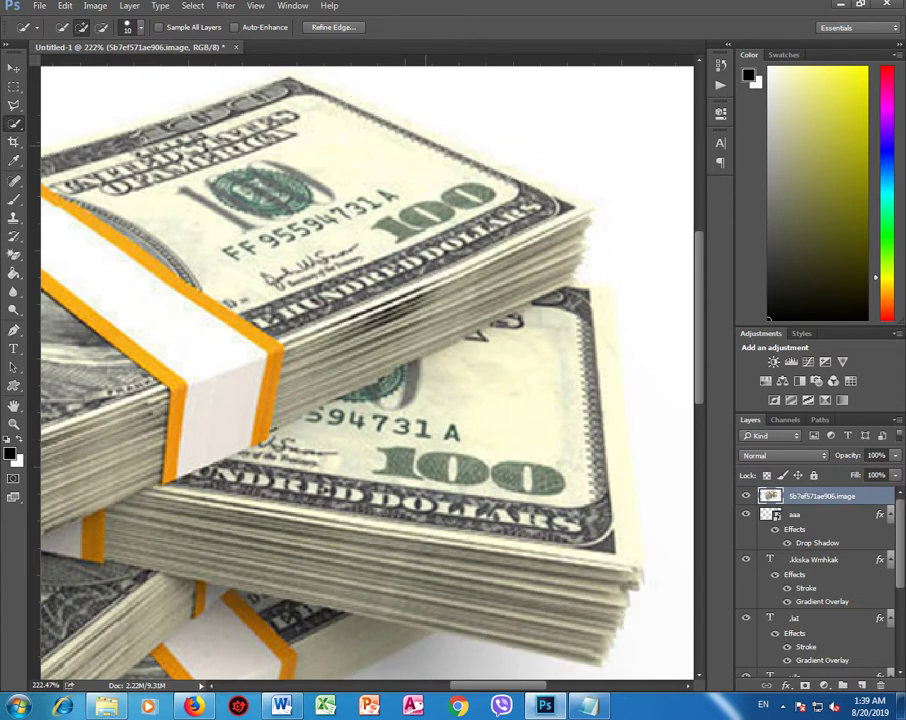
scroll(367, 370, down, 5)
key(ctrl+shift+d)
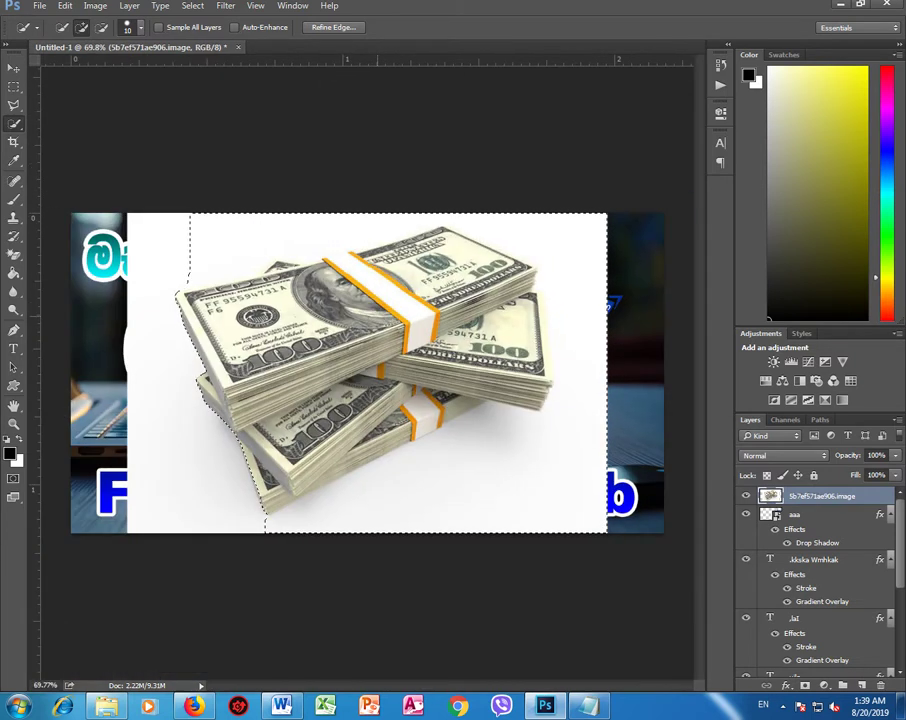
scroll(510, 292, up, 2)
scroll(510, 292, up, 2)
scroll(510, 292, up, 1)
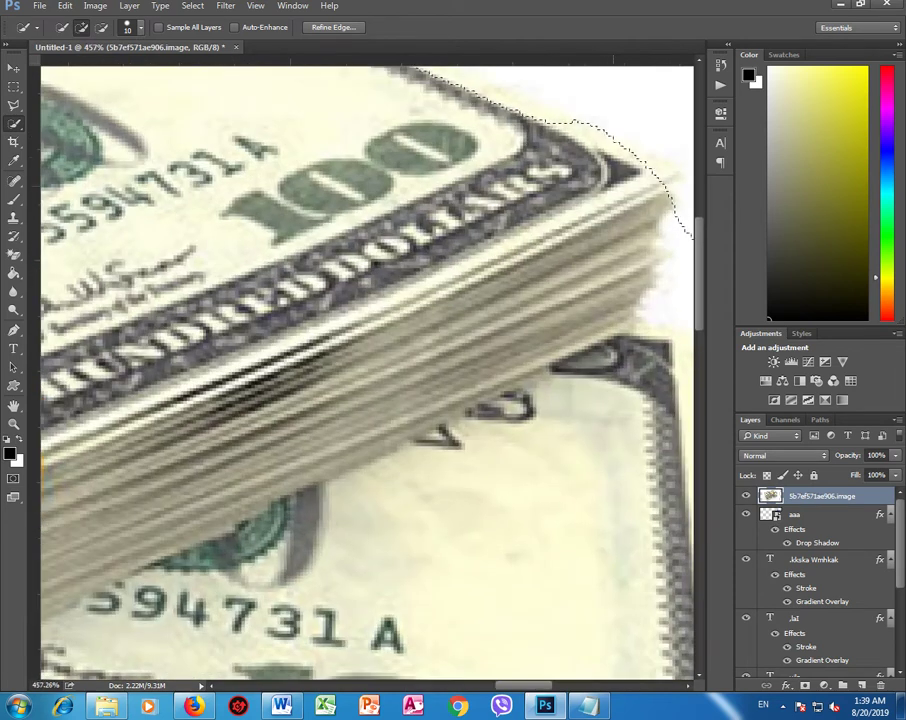
scroll(450, 110, down, 1)
scroll(450, 110, down, 1)
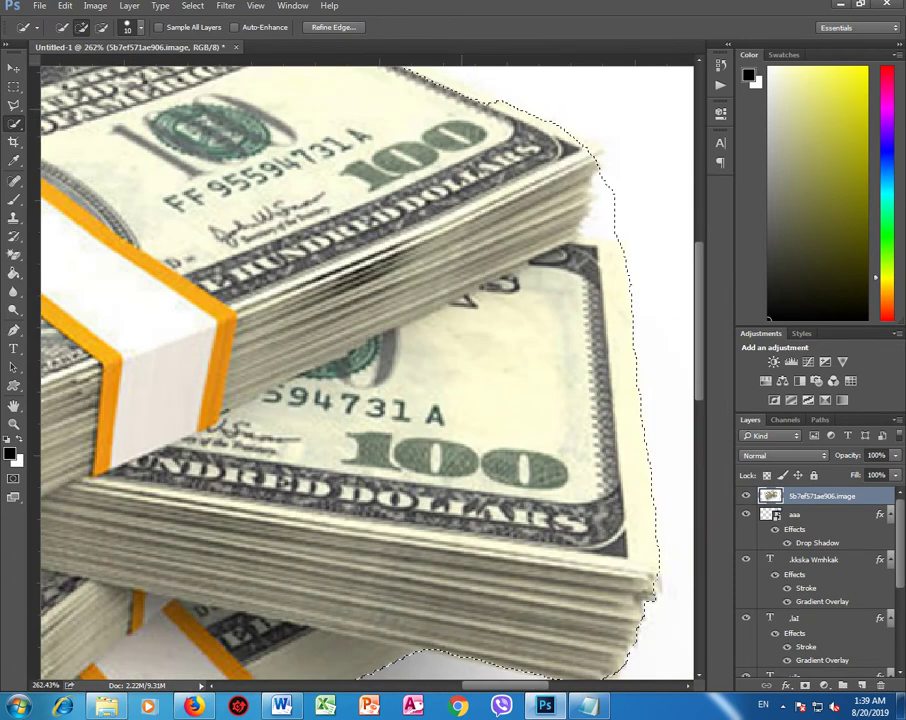
scroll(440, 110, down, 1)
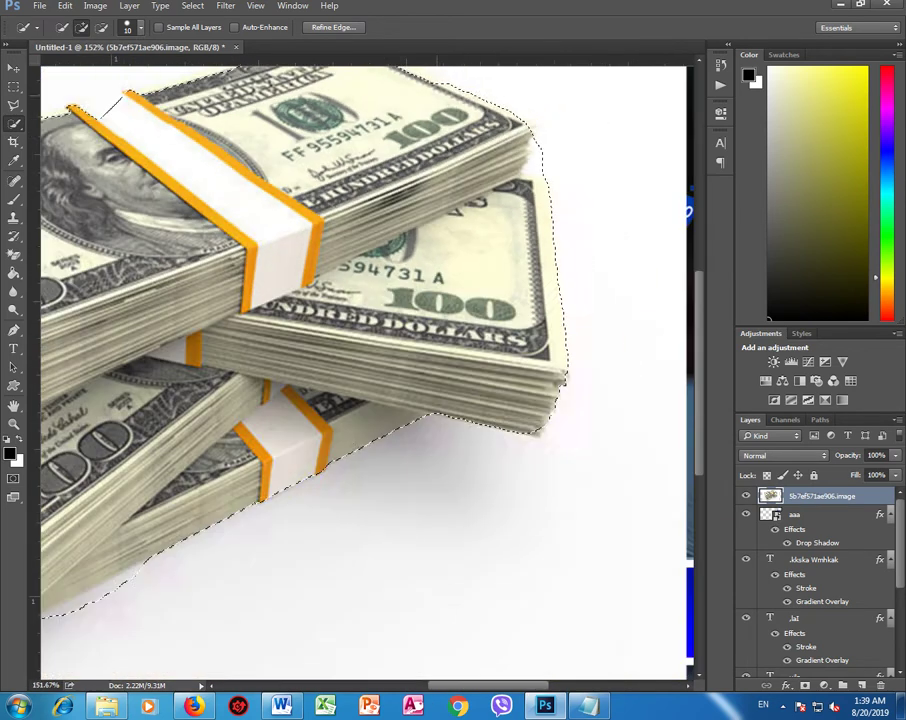
scroll(440, 110, down, 1)
scroll(356, 165, up, 1)
scroll(356, 165, up, 1)
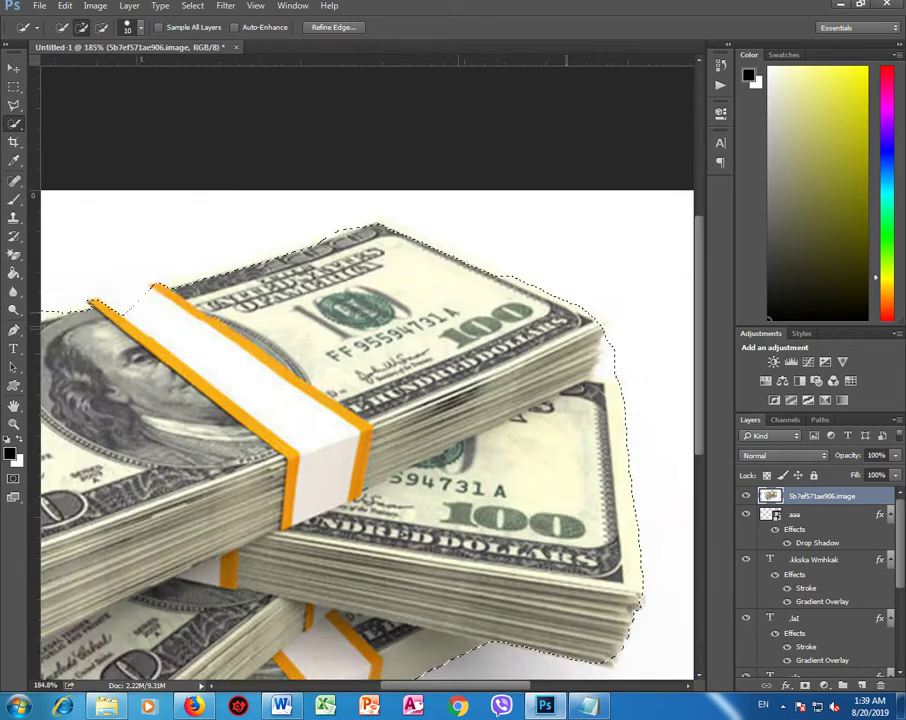
scroll(356, 165, up, 1)
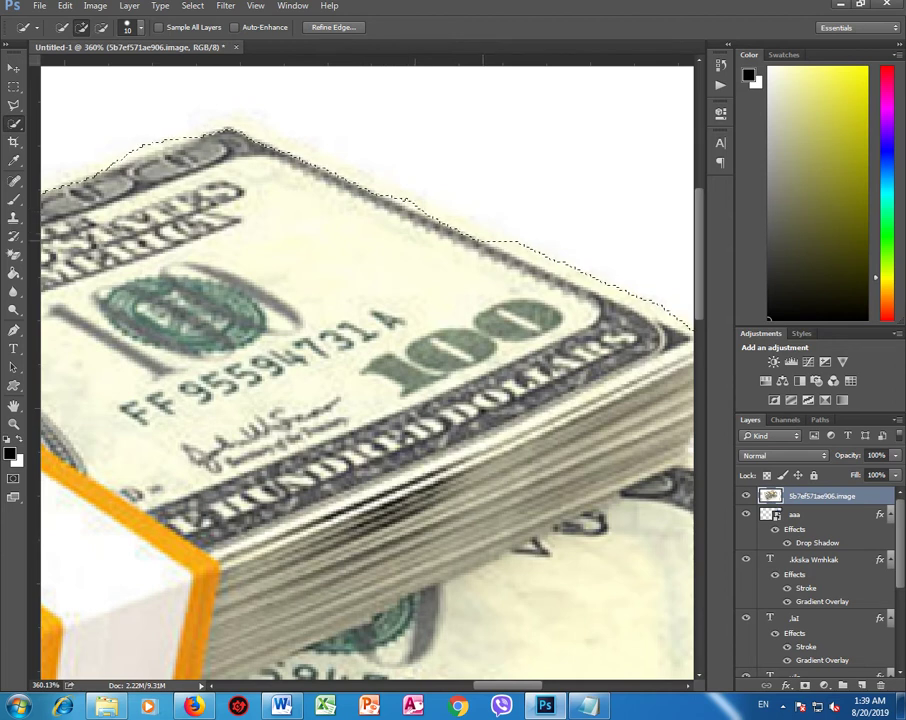
Step: Subtract the white gap at the stack's corner from the selection
key(ctrl+d)
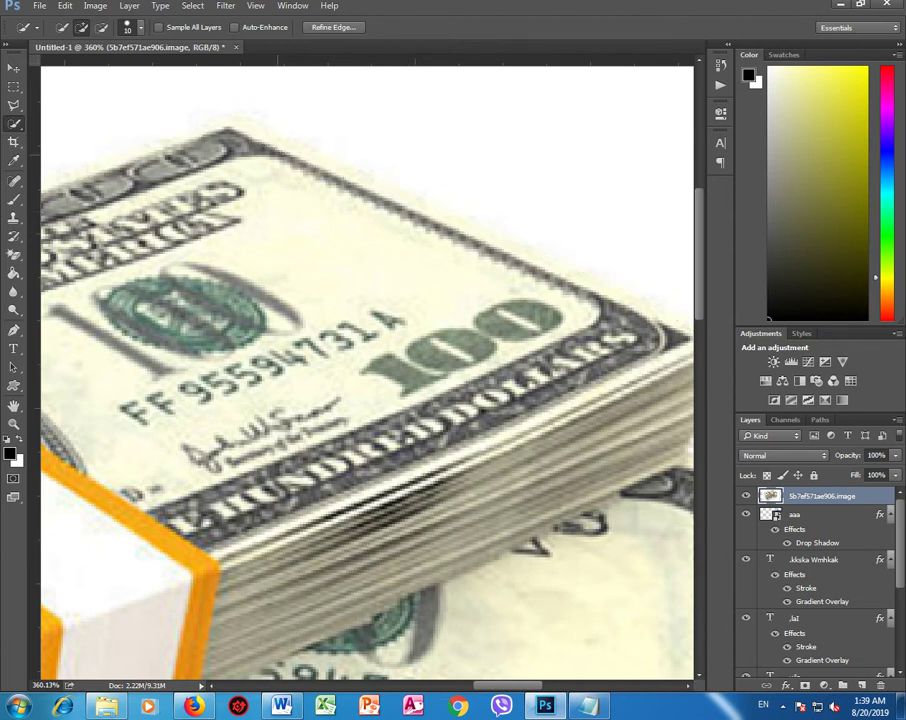
scroll(368, 370, down, 3)
scroll(368, 370, up, 3)
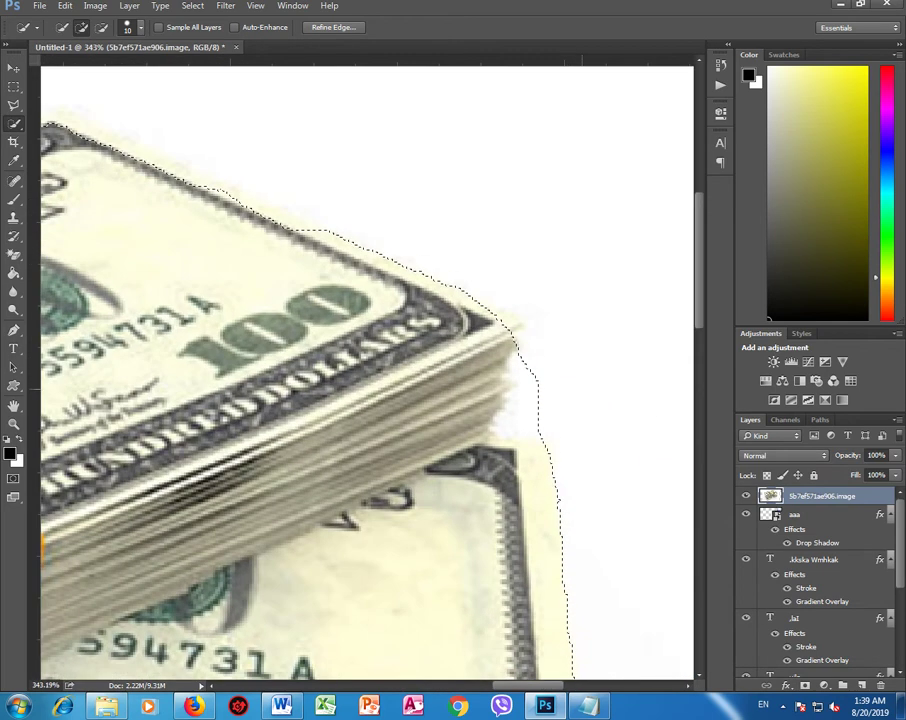
drag(530, 390, 525, 430)
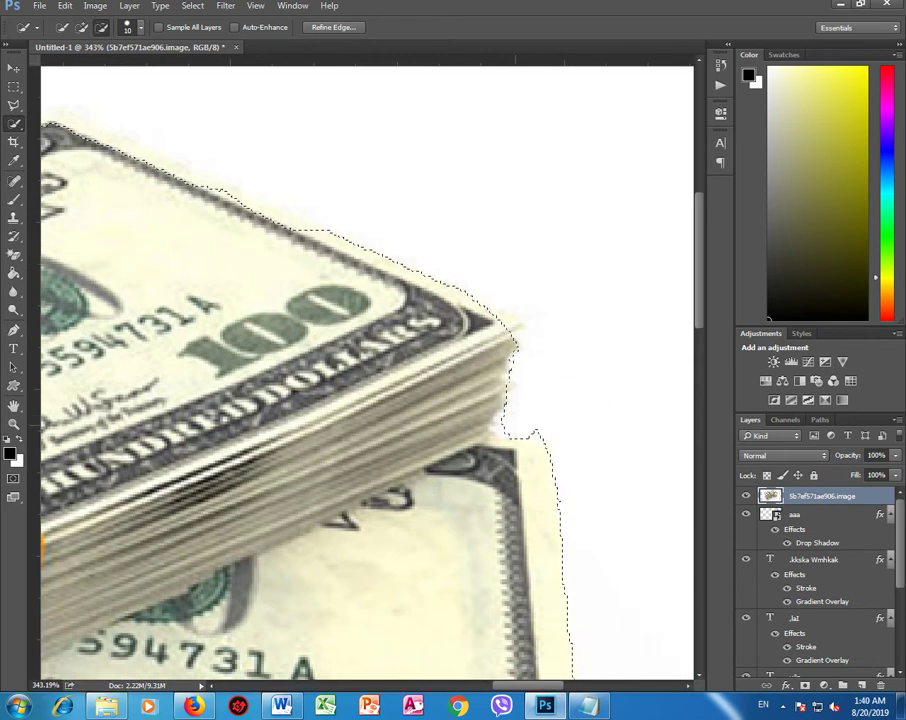
scroll(496, 295, down, 2)
scroll(496, 295, down, 2)
scroll(496, 295, down, 1)
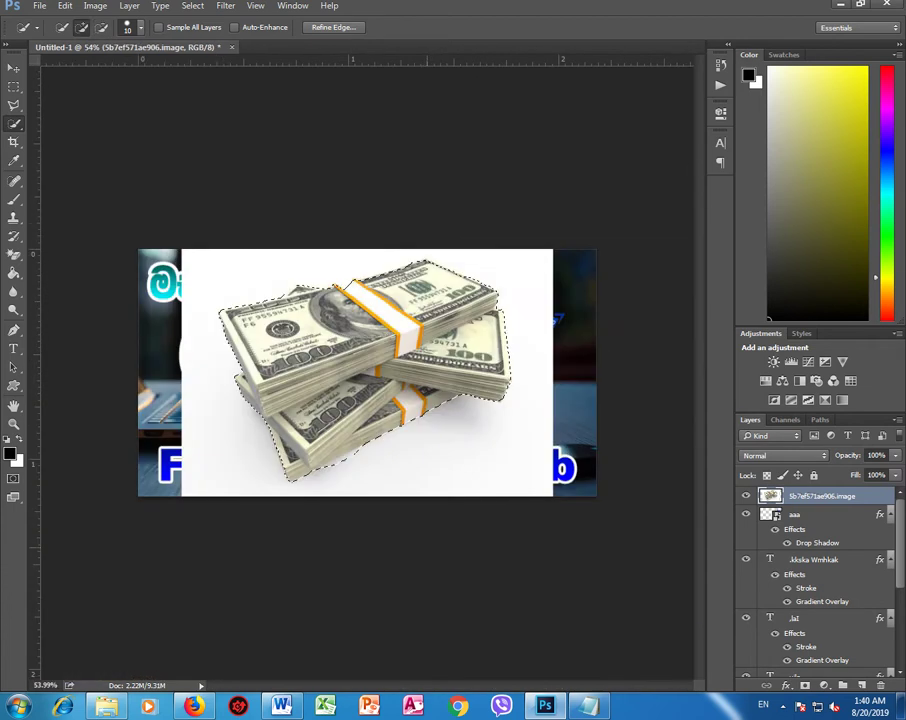
scroll(386, 480, up, 1)
scroll(386, 480, down, 1)
scroll(386, 480, up, 2)
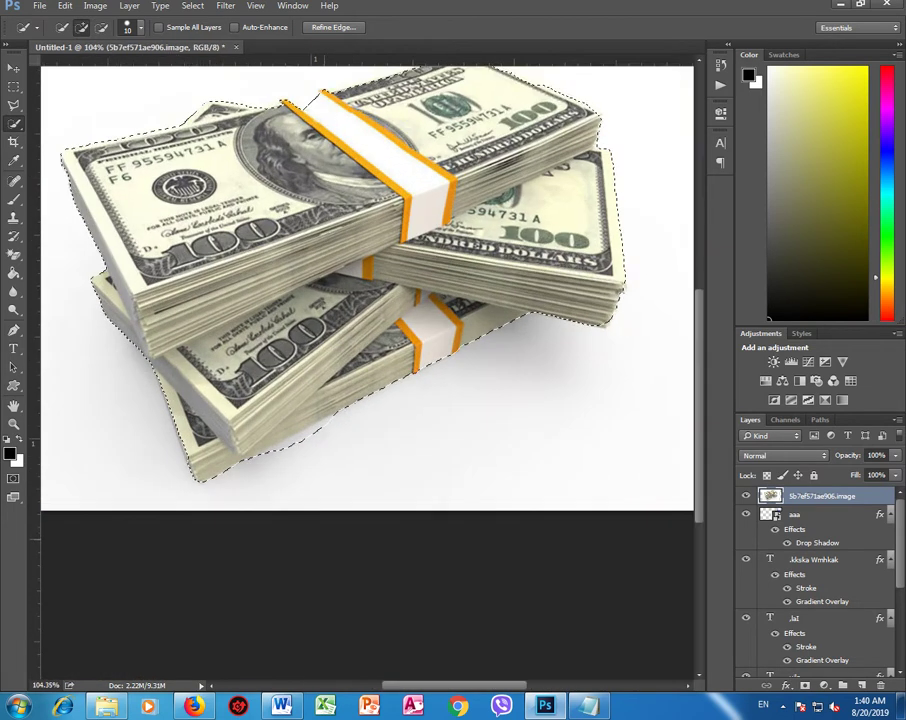
scroll(307, 530, up, 2)
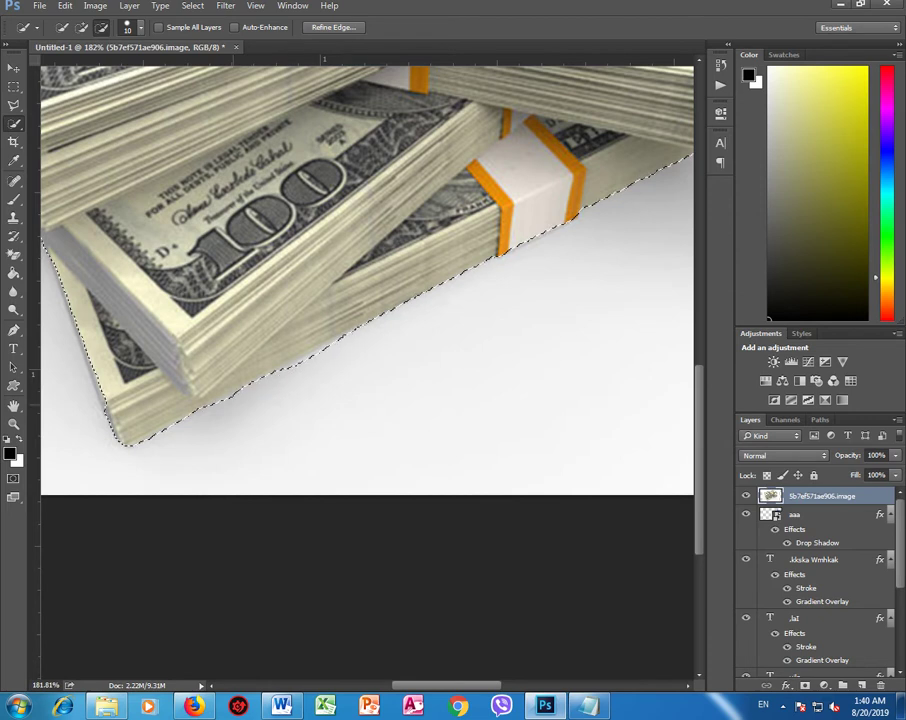
scroll(361, 575, down, 5)
scroll(361, 575, down, 3)
scroll(361, 575, up, 3)
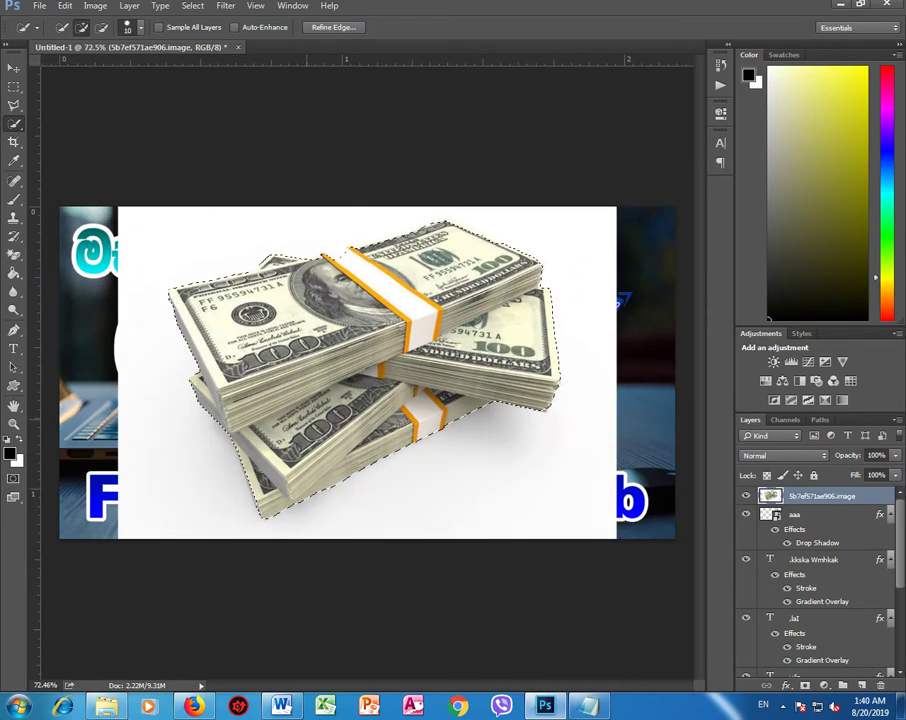
Step: Invert the selection, delete the white background and leftover patch, then deselect
right_click(303, 332)
click(330, 350)
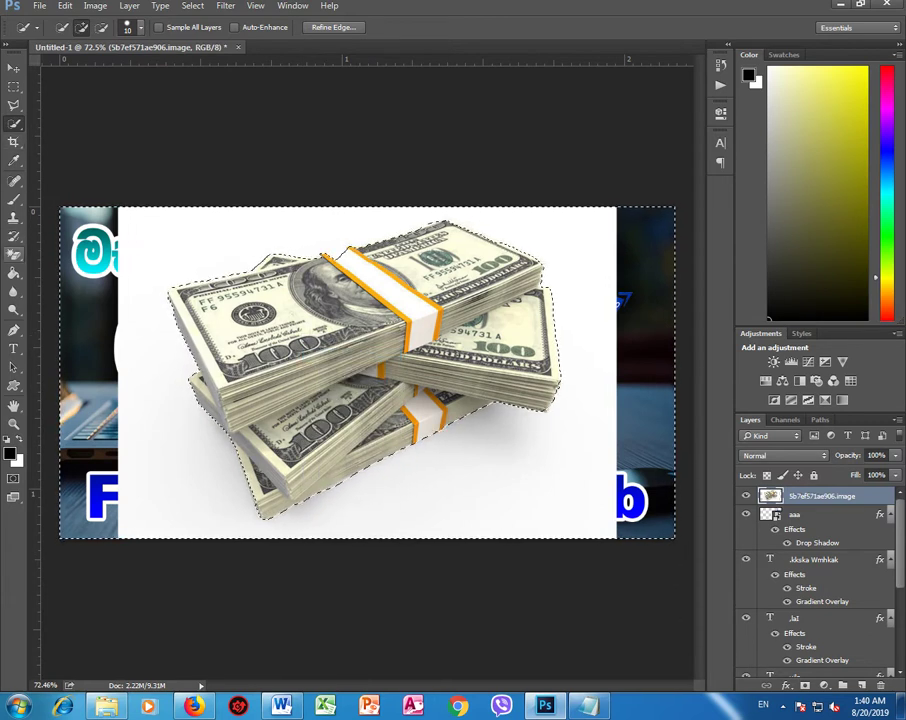
key(shift+w)
key(Delete)
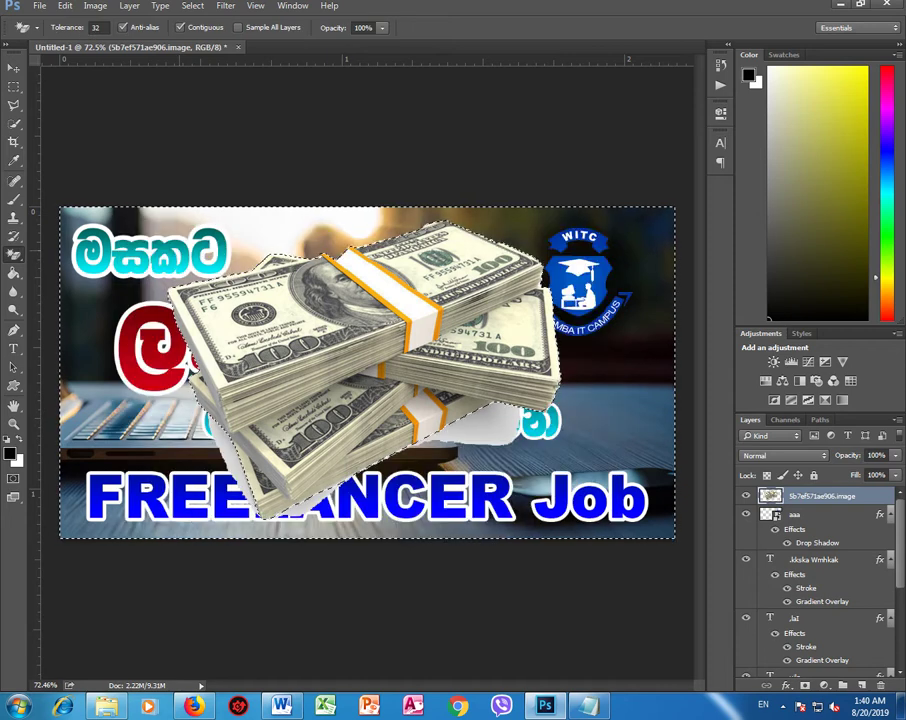
key(Delete)
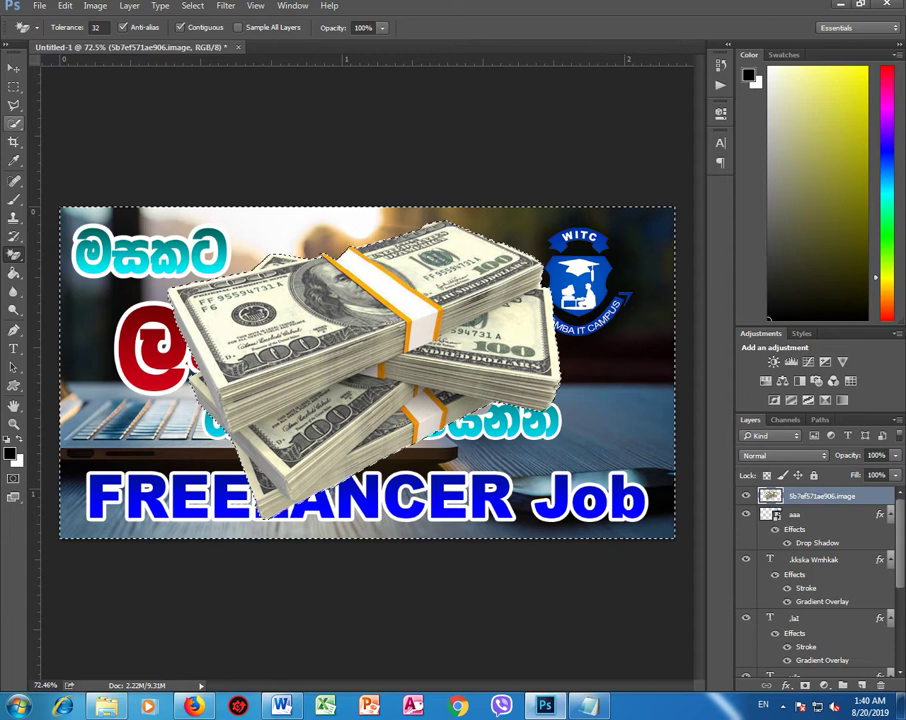
key(shift+w)
right_click(205, 270)
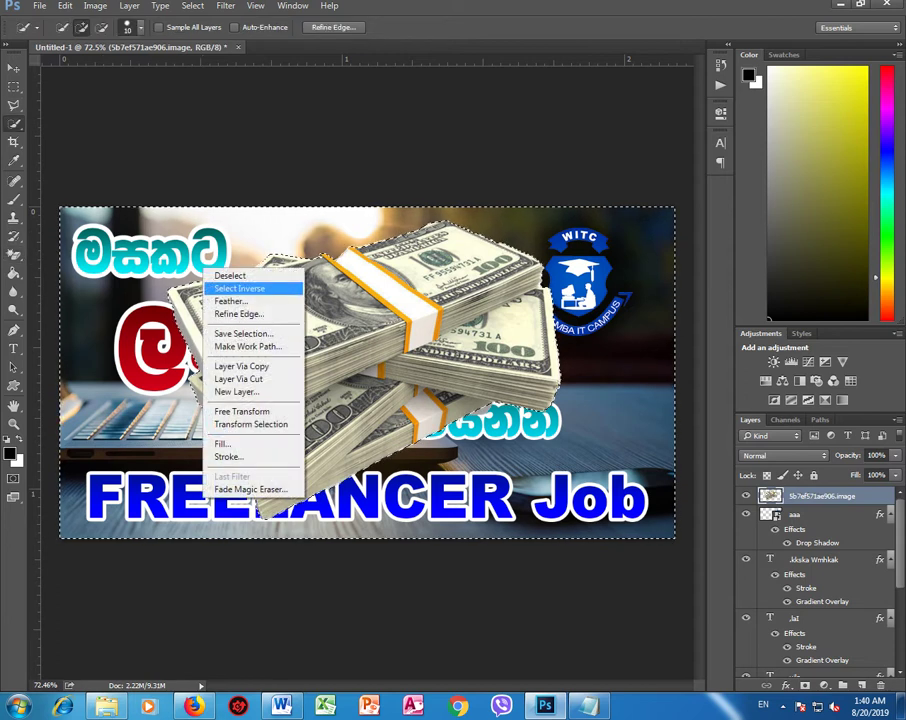
click(229, 275)
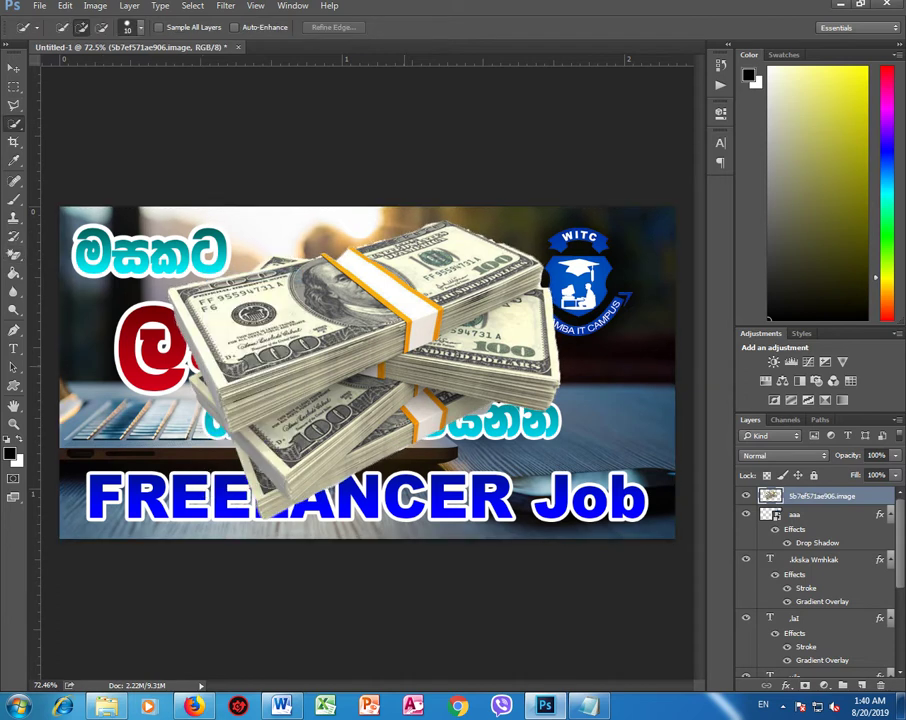
Step: Fit the banner on screen, then shrink the money stack and shift it left near the word Job
scroll(557, 385, up, 1)
key(ctrl+0)
key(v)
mouse_move(167, 218)
mouse_down()
mouse_move(394, 380)
mouse_move(462, 446)
mouse_move(428, 414)
mouse_up()
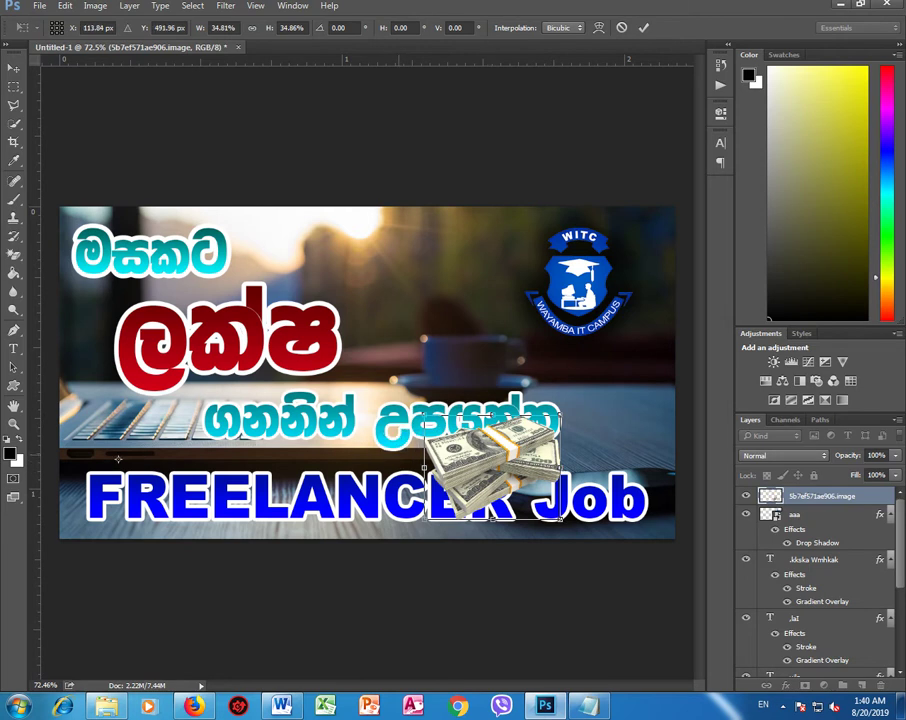
drag(488, 440, 145, 408)
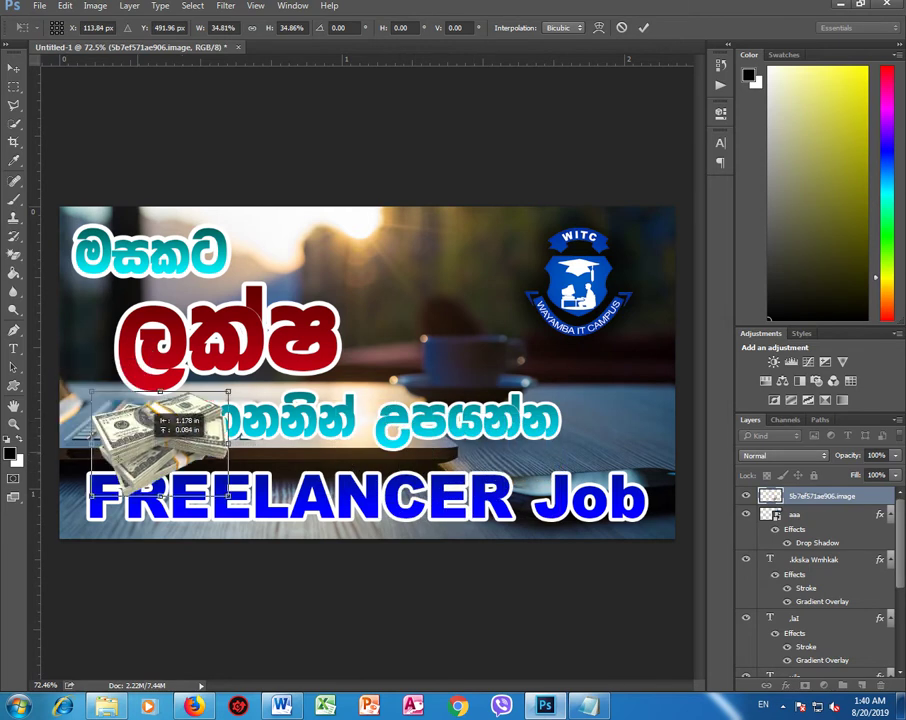
mouse_move(86, 383)
mouse_down()
mouse_move(104, 397)
mouse_move(62, 354)
mouse_up()
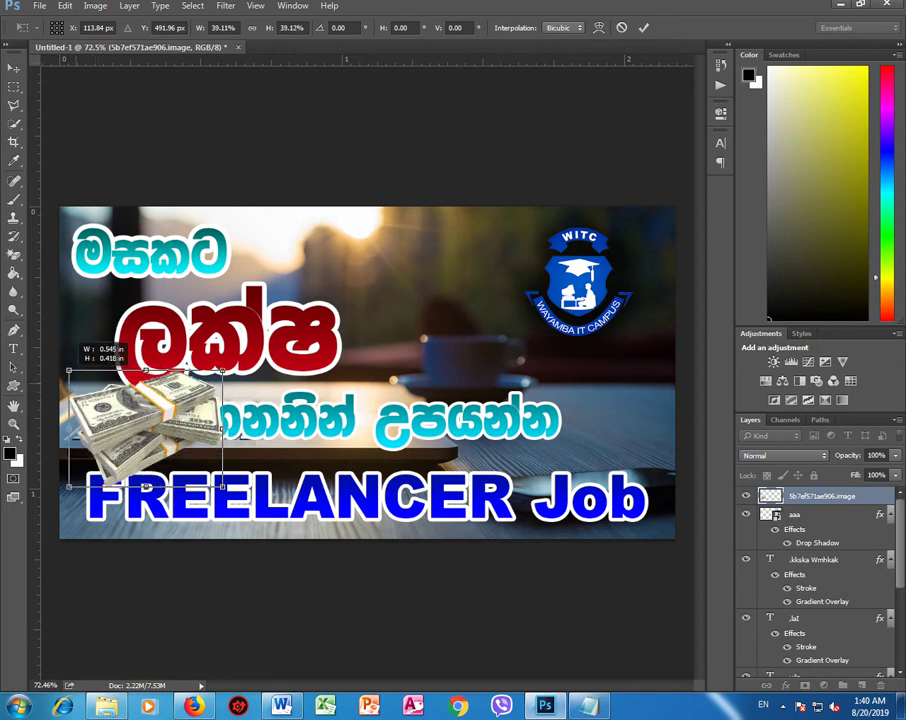
Step: Enlarge the money stack to about 50% between ලක්ෂ and the WITC logo, then add a blank layer
mouse_move(145, 400)
mouse_down()
mouse_move(440, 305)
mouse_move(419, 249)
mouse_up()
drag(487, 349, 526, 379)
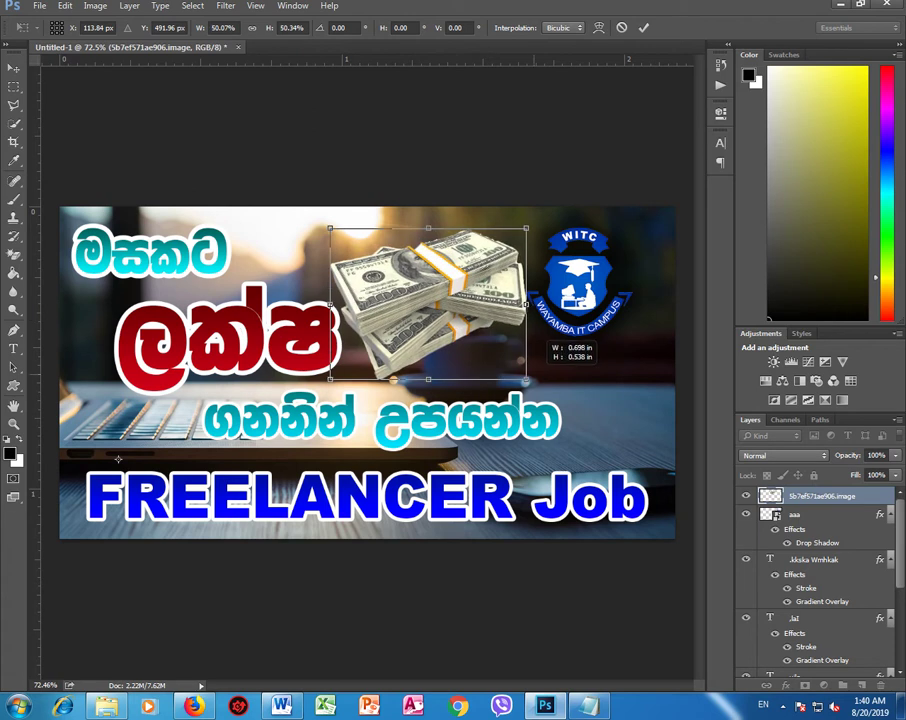
drag(430, 300, 440, 291)
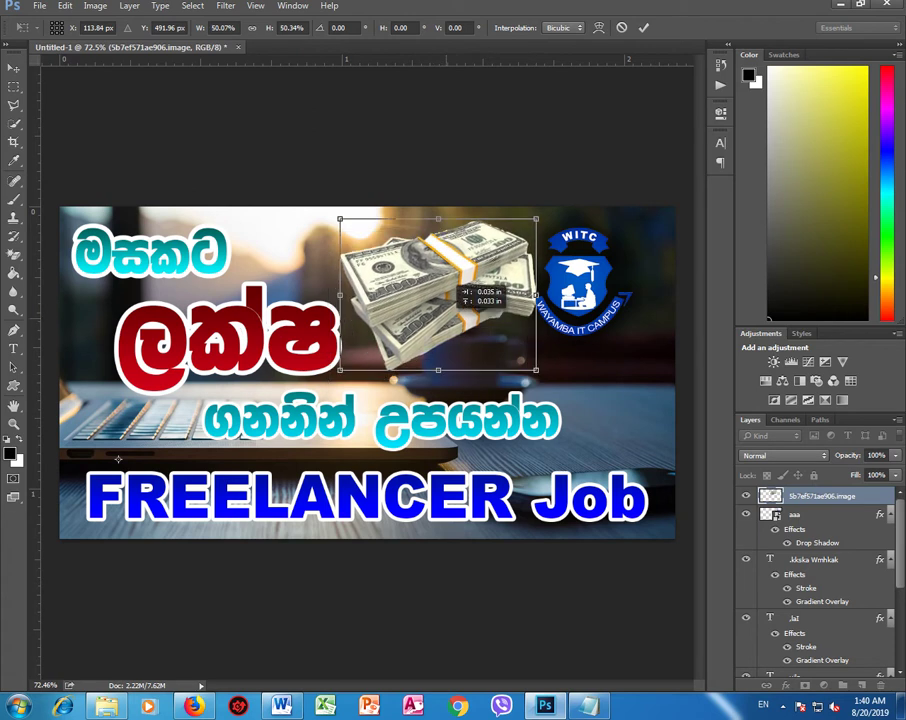
key(Return)
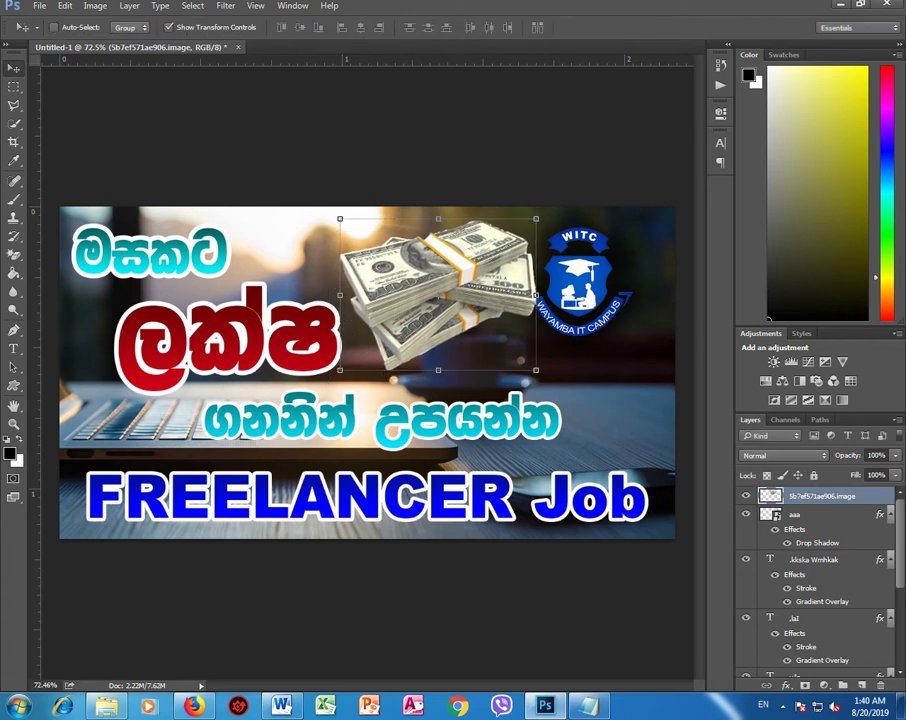
key(ctrl+shift+alt+n)
Step: Paint a soft black shadow under the money stack and move Layer 1 beneath the money layer
scroll(485, 328, up, 4)
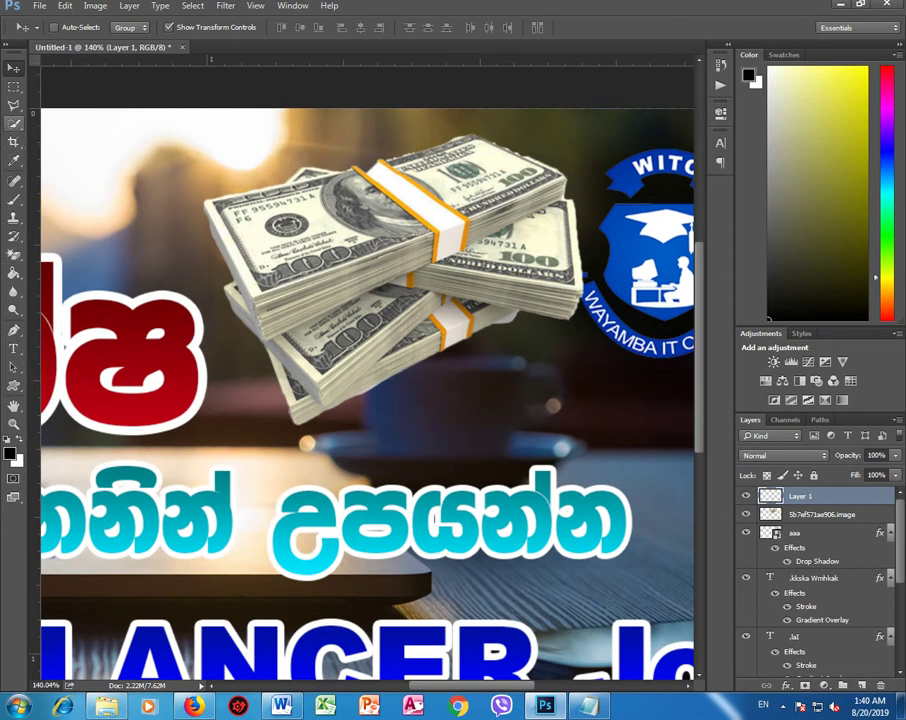
key(b)
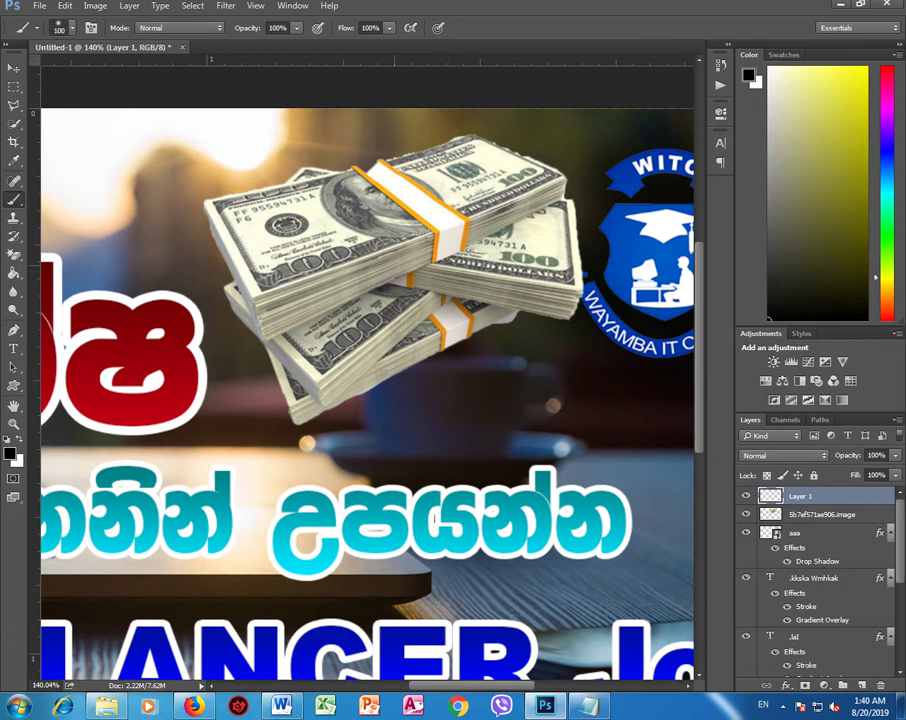
mouse_move(310, 375)
mouse_down()
mouse_move(470, 295)
mouse_move(510, 300)
mouse_up()
drag(800, 496, 800, 521)
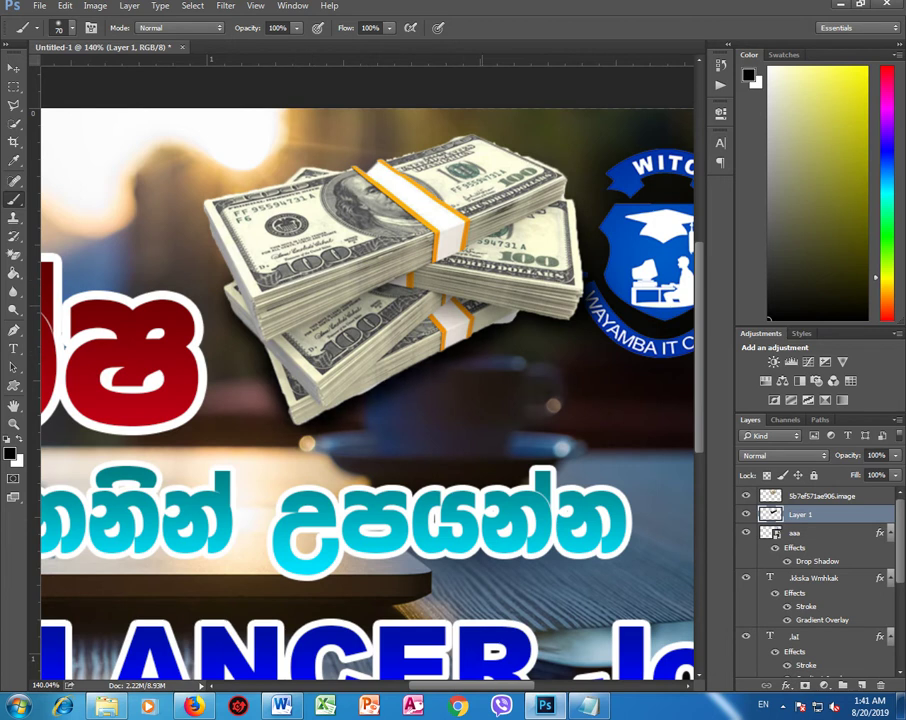
scroll(440, 340, down, 5)
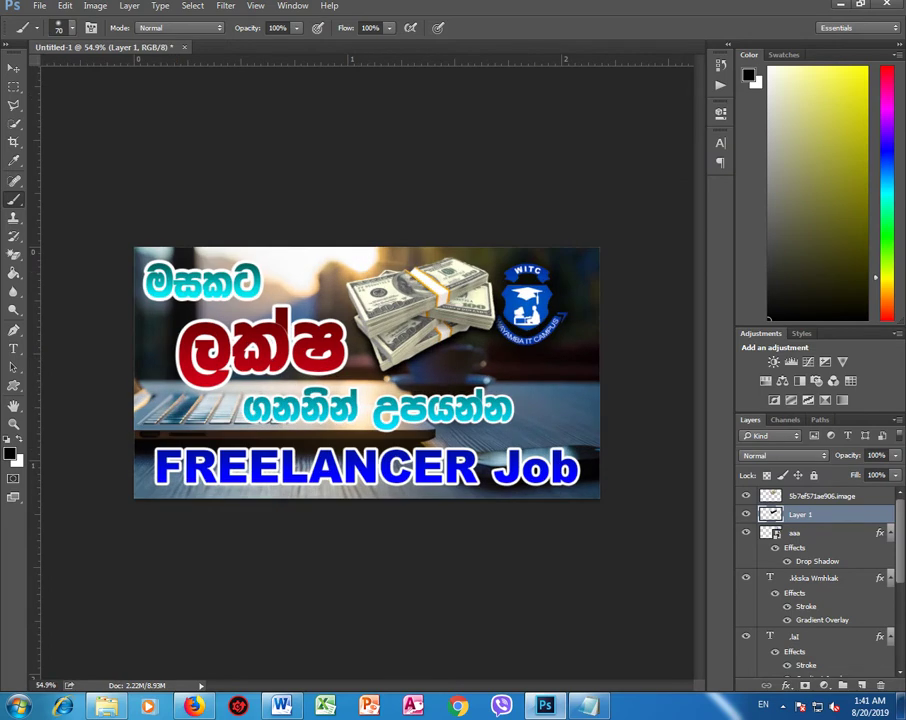
Step: Select the aaa layer and drag the WITC logo lower, beside the money stack's lower right
scroll(815, 580, down, 2)
scroll(815, 580, down, 3)
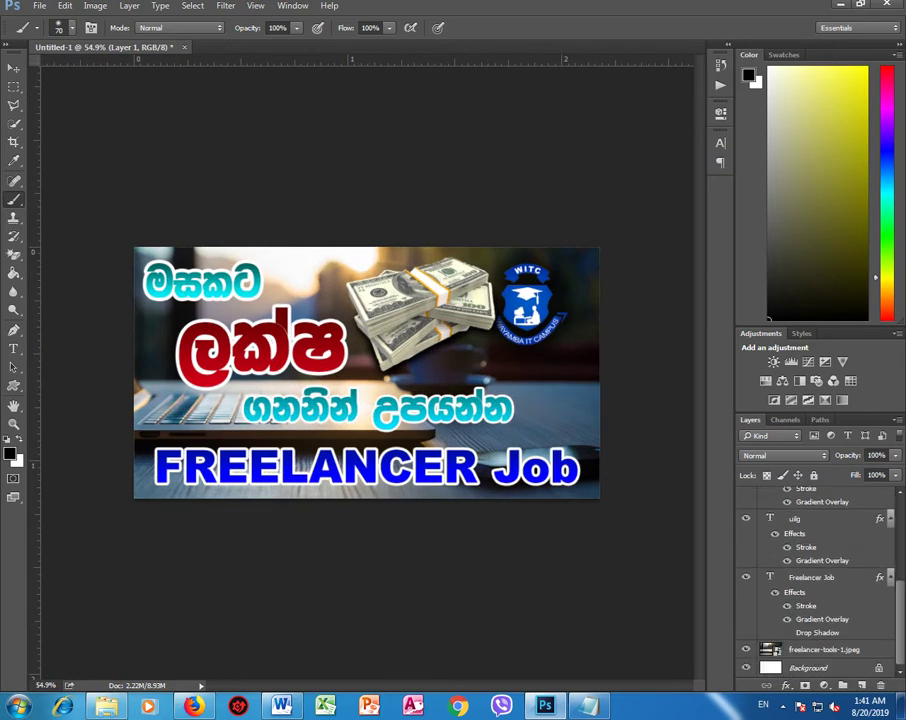
scroll(815, 580, up, 3)
scroll(815, 580, up, 2)
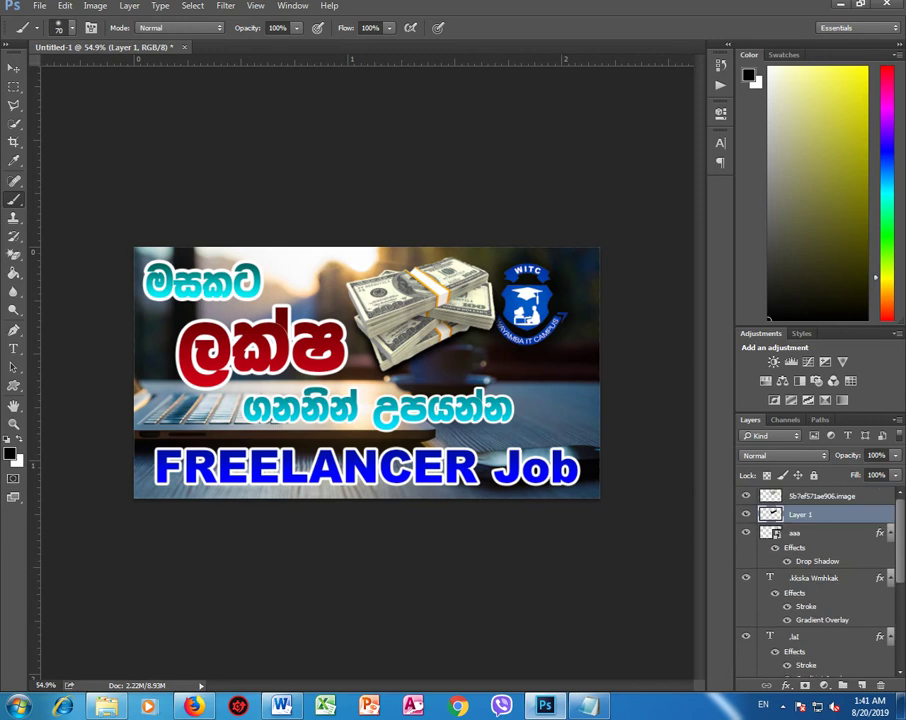
click(800, 532)
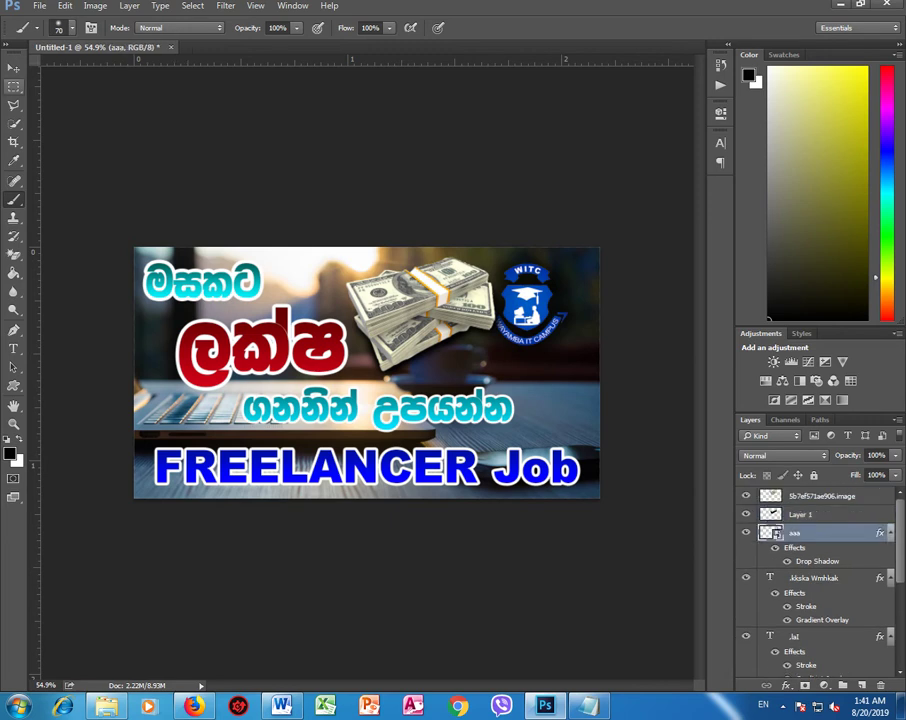
key(v)
mouse_move(536, 294)
mouse_down()
mouse_move(560, 352)
mouse_move(556, 345)
mouse_up()
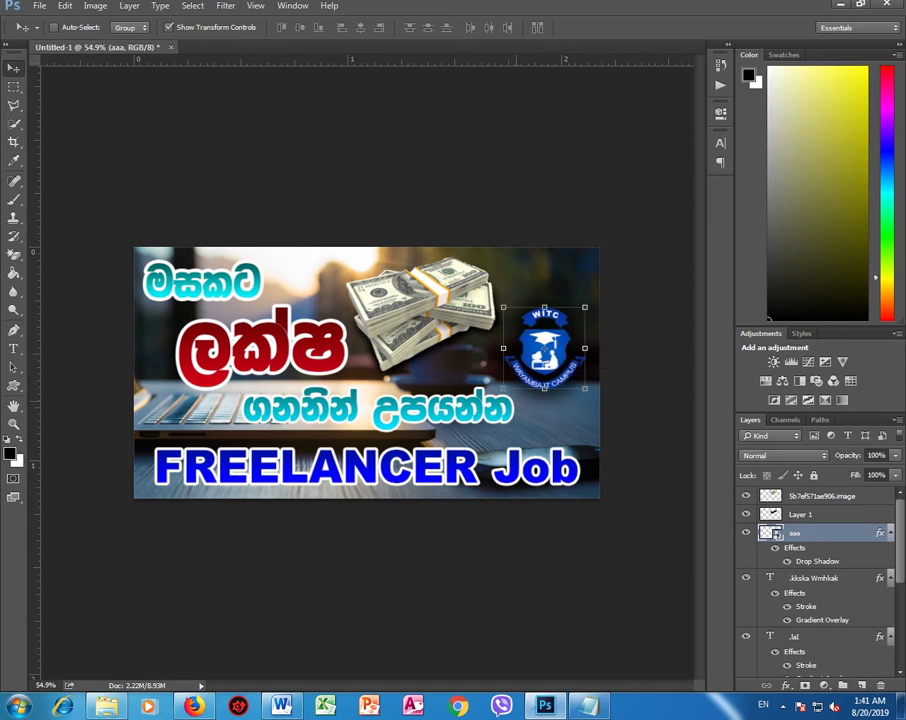
key(ctrl+plus)
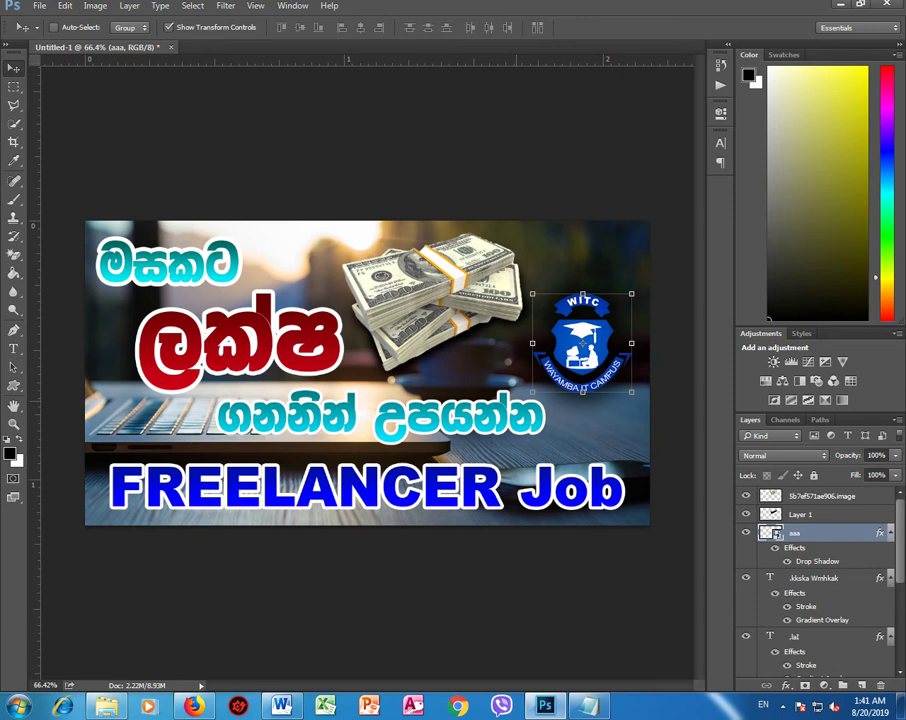
Step: Save Untitled-1 to Downloads in JPEG format, keeping Maximum (12) quality
click(39, 5)
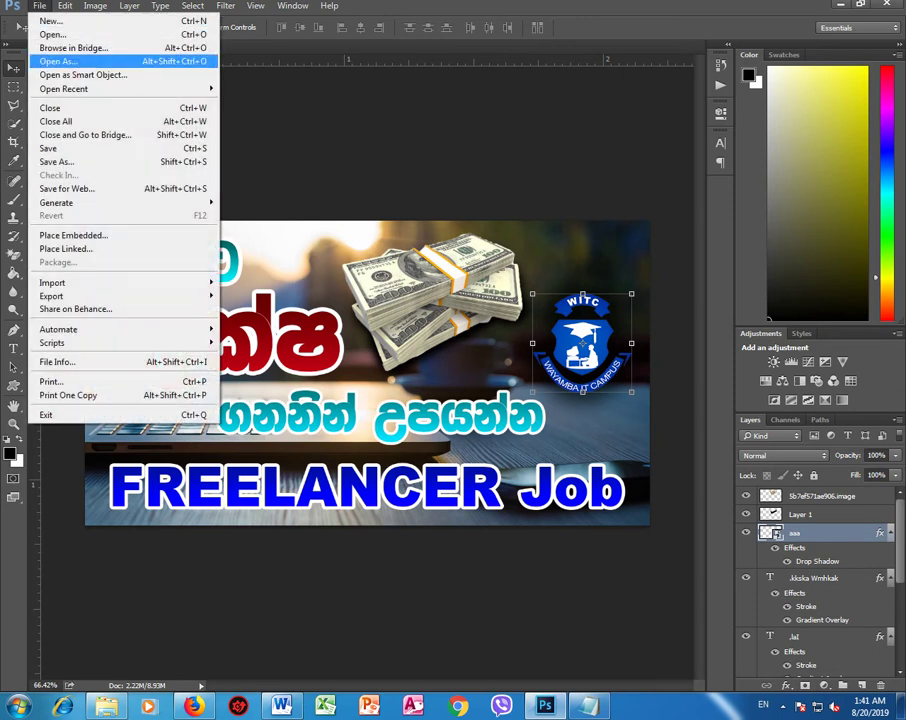
click(60, 161)
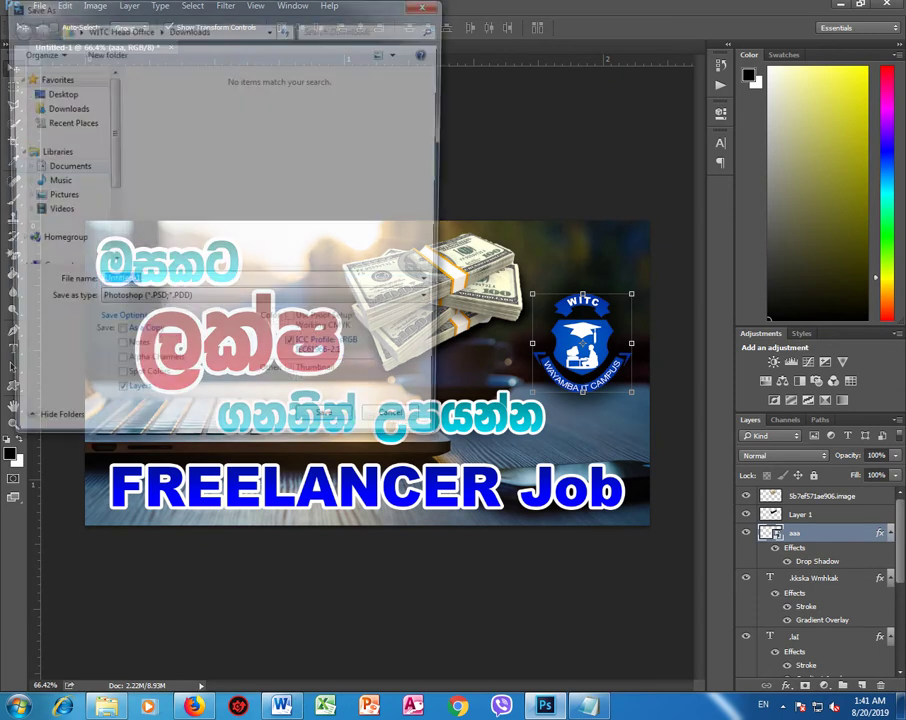
click(265, 302)
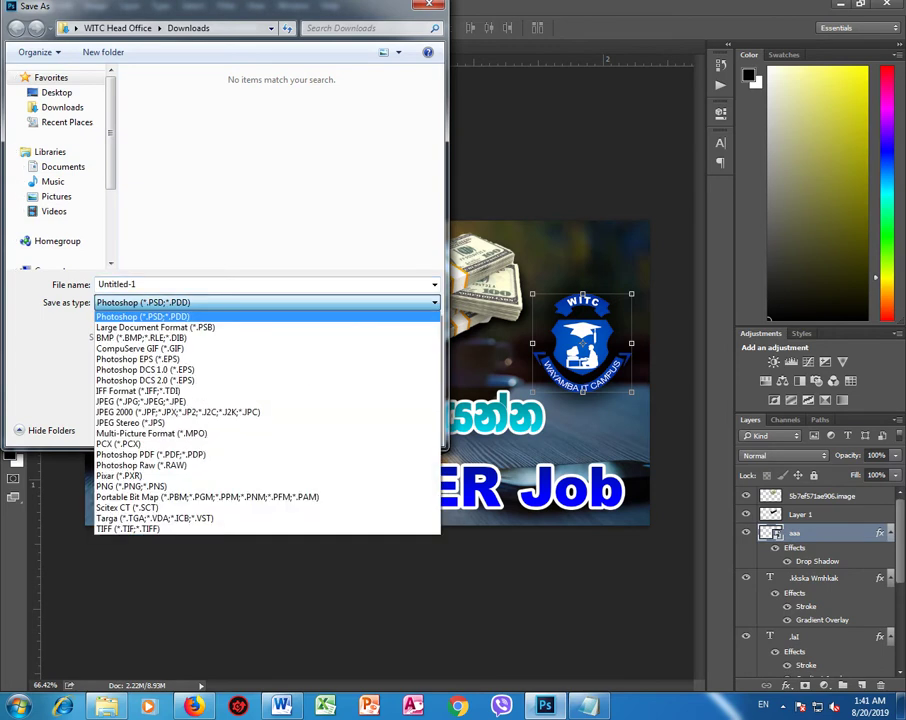
click(140, 401)
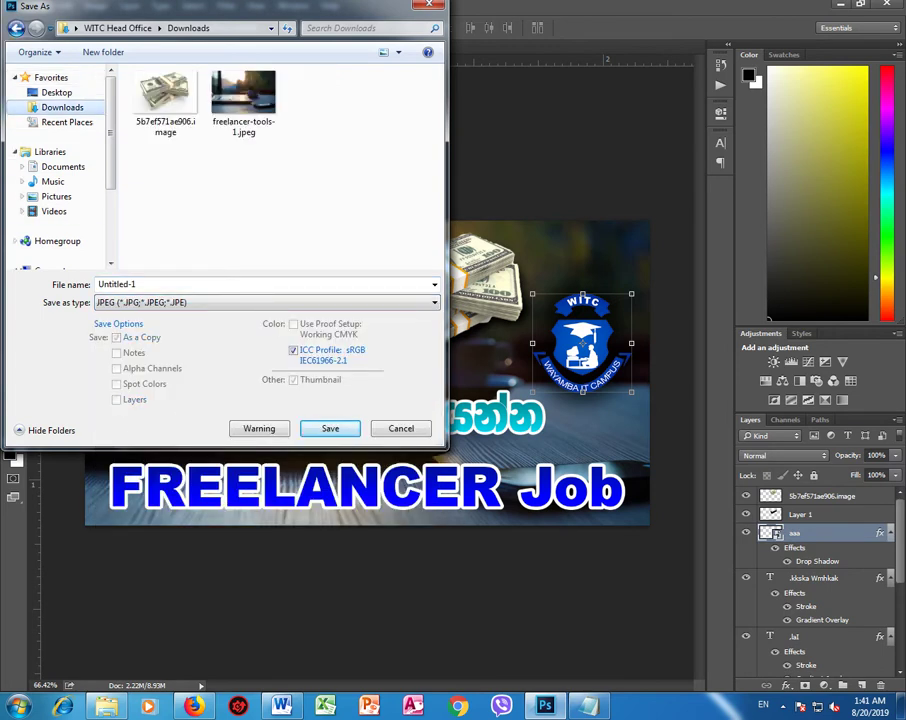
key(Return)
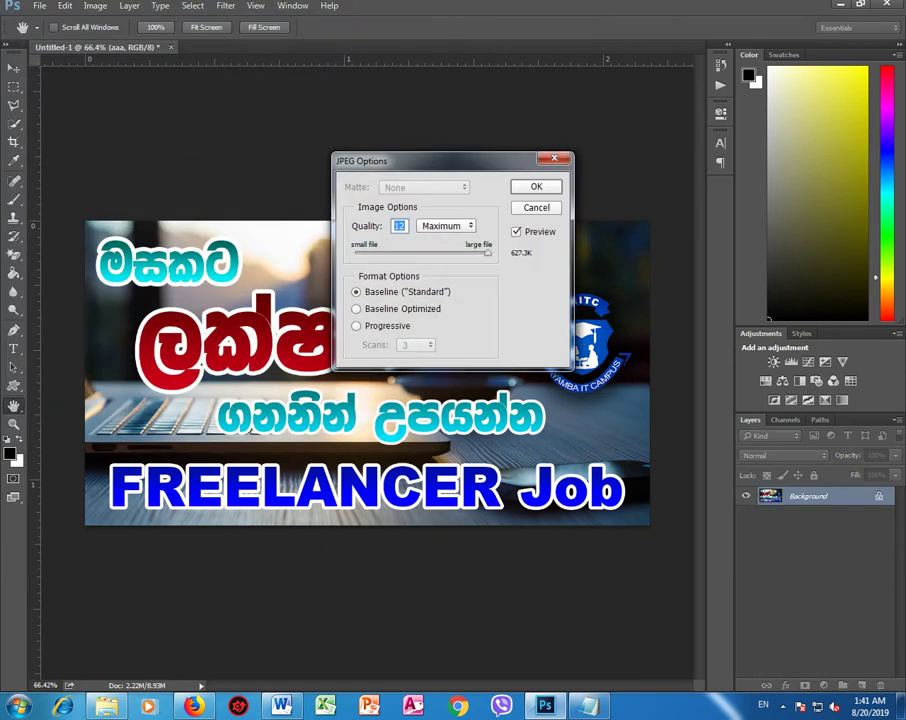
key(Return)
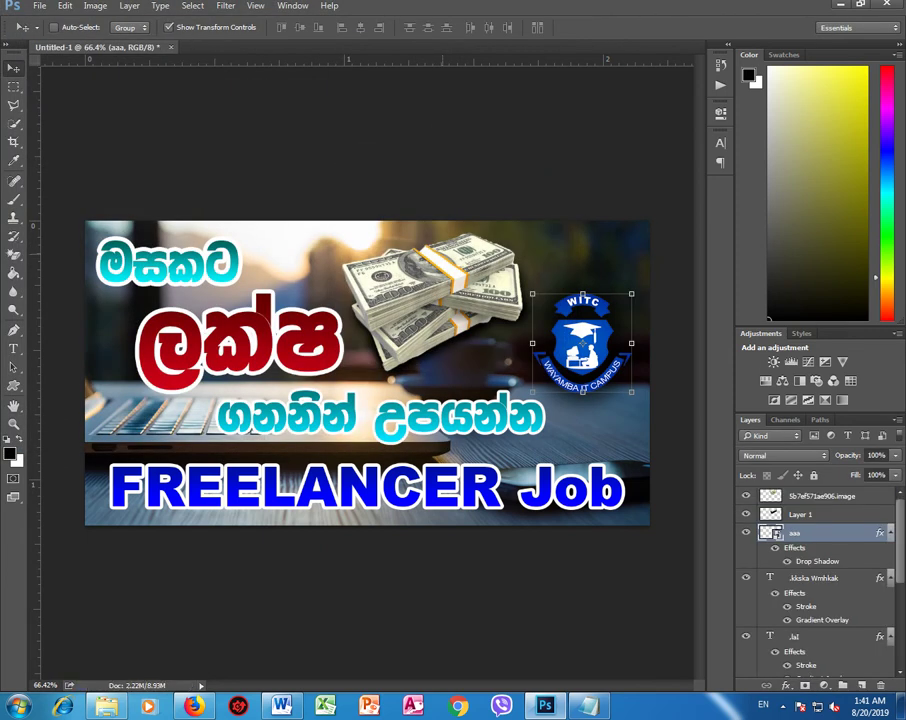
Step: Minimize Photoshop and open Untitled-1 from Downloads in a maximized Windows Photo Viewer
click(843, 4)
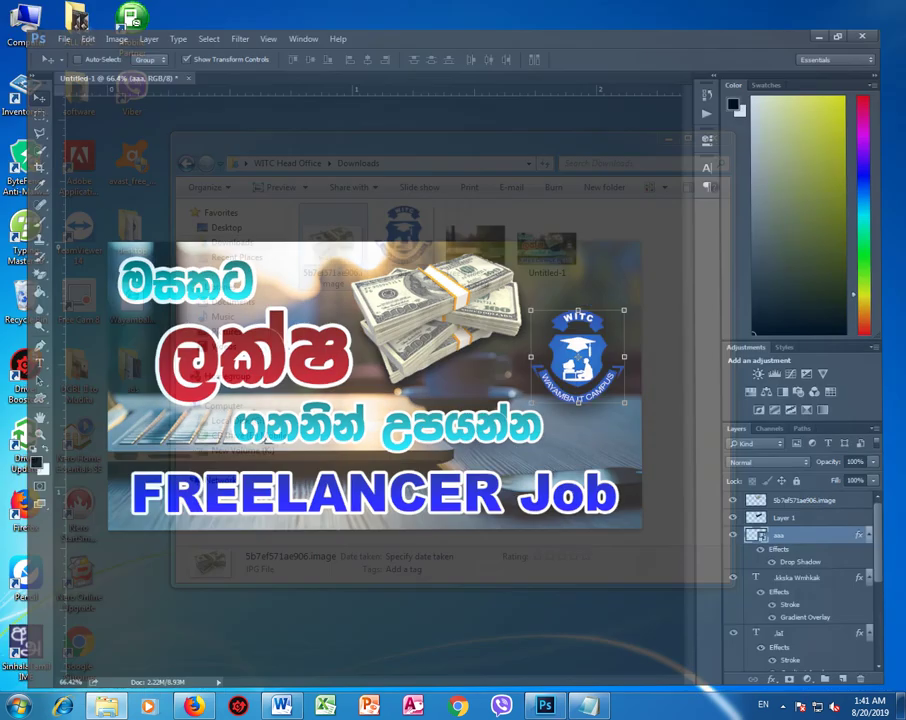
click(547, 245)
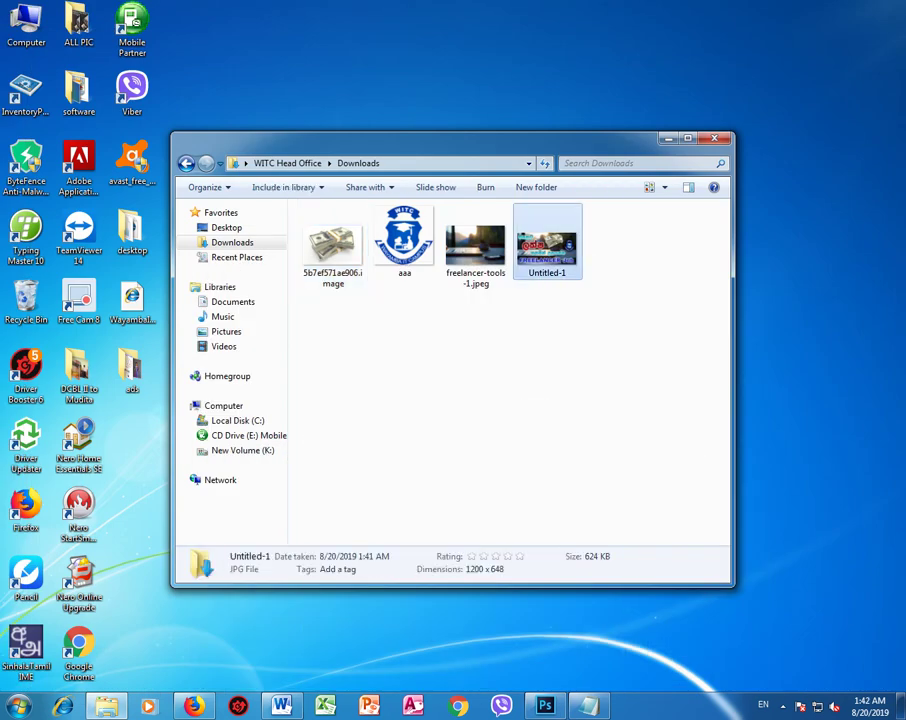
key(Return)
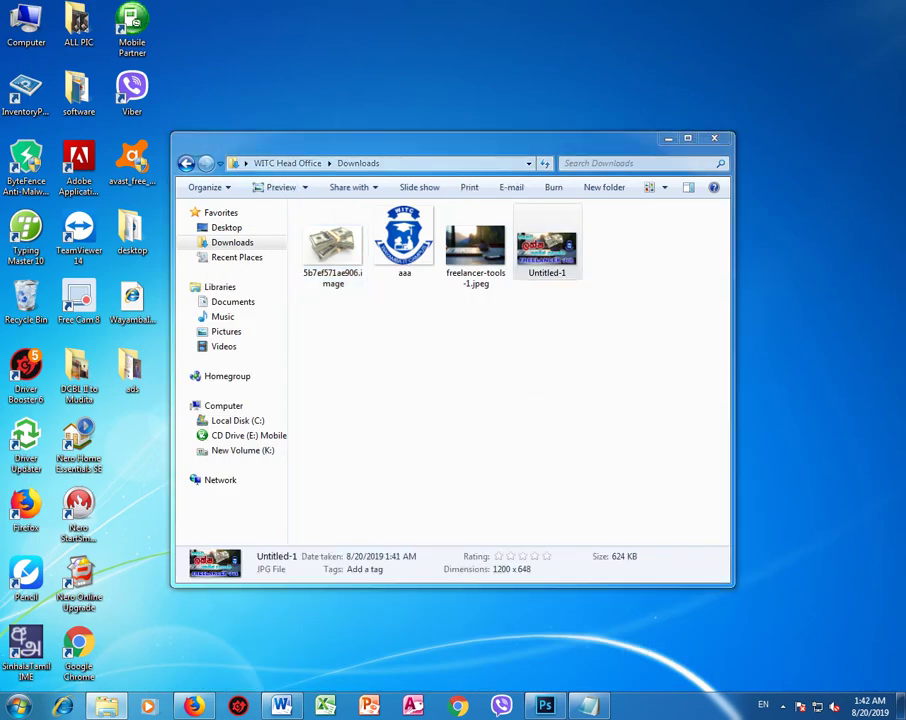
double_click(447, 14)
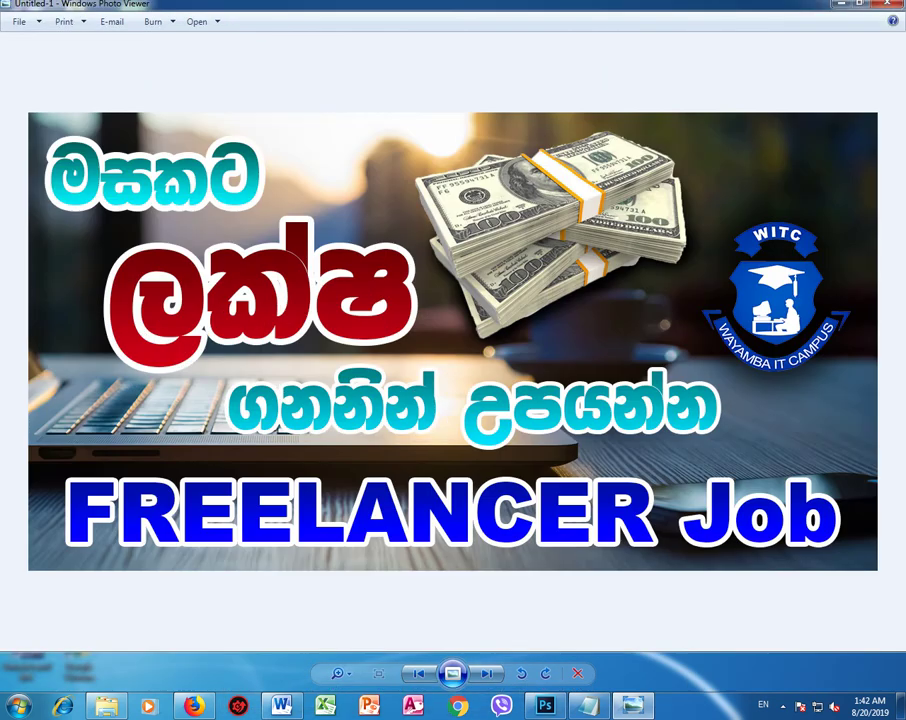